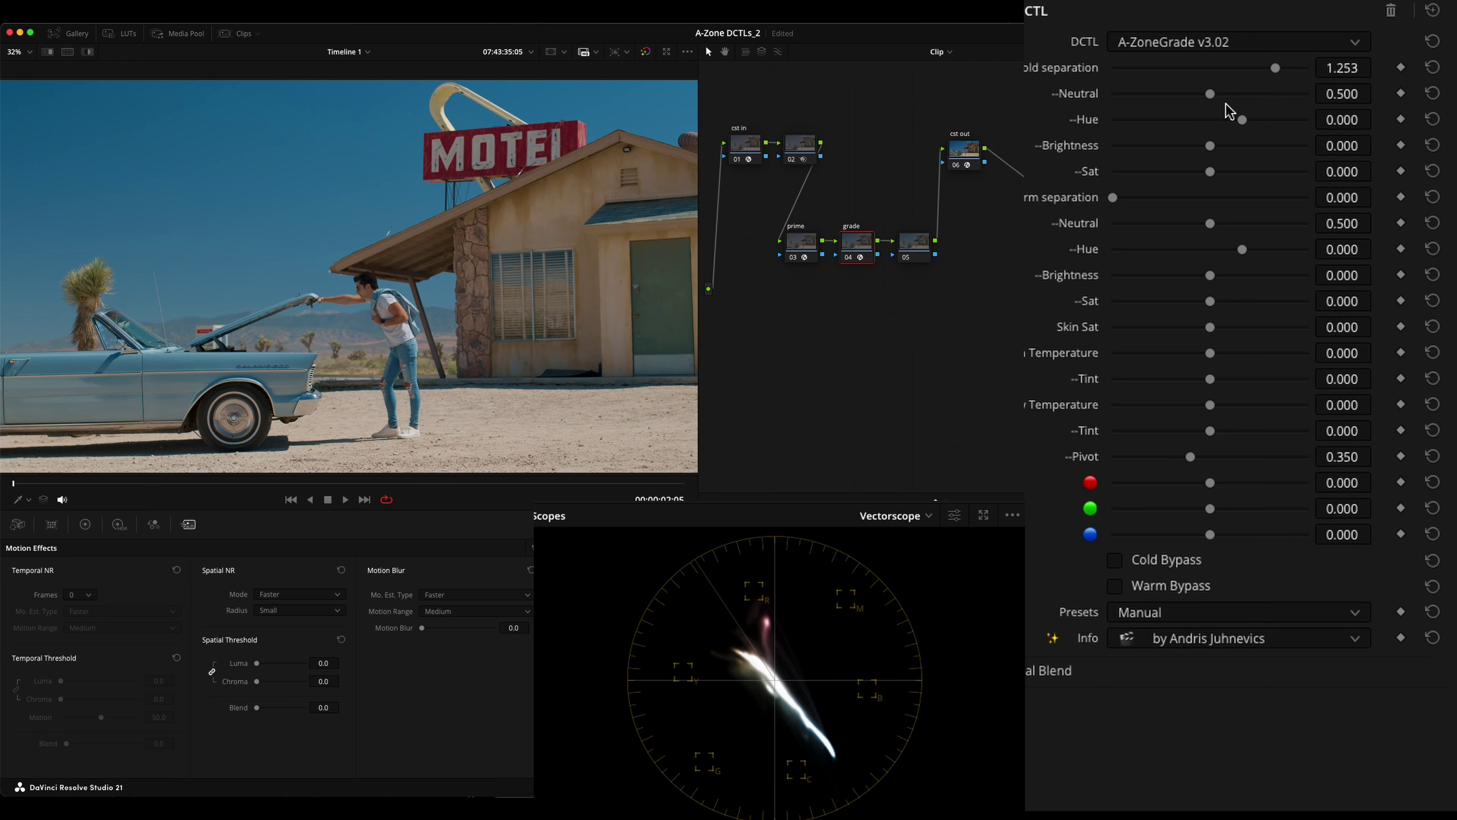
# Set the cold separation's Neutral to 0.415, Hue to 0.011, Brightness to -0.362 and Sat to -0.128
pyautogui.moveTo(1209, 94)
pyautogui.mouseDown()
pyautogui.moveTo(1310, 97)
pyautogui.moveTo(1073, 103)
pyautogui.moveTo(1193, 95)
pyautogui.moveTo(1239, 122)
pyautogui.moveTo(1165, 121)
pyautogui.moveTo(1342, 121)
pyautogui.moveTo(1107, 146)
pyautogui.moveTo(1185, 146)
pyautogui.moveTo(1143, 150)
pyautogui.moveTo(1175, 150)
pyautogui.moveTo(1194, 172)
pyautogui.moveTo(1113, 178)
pyautogui.mouseUp()
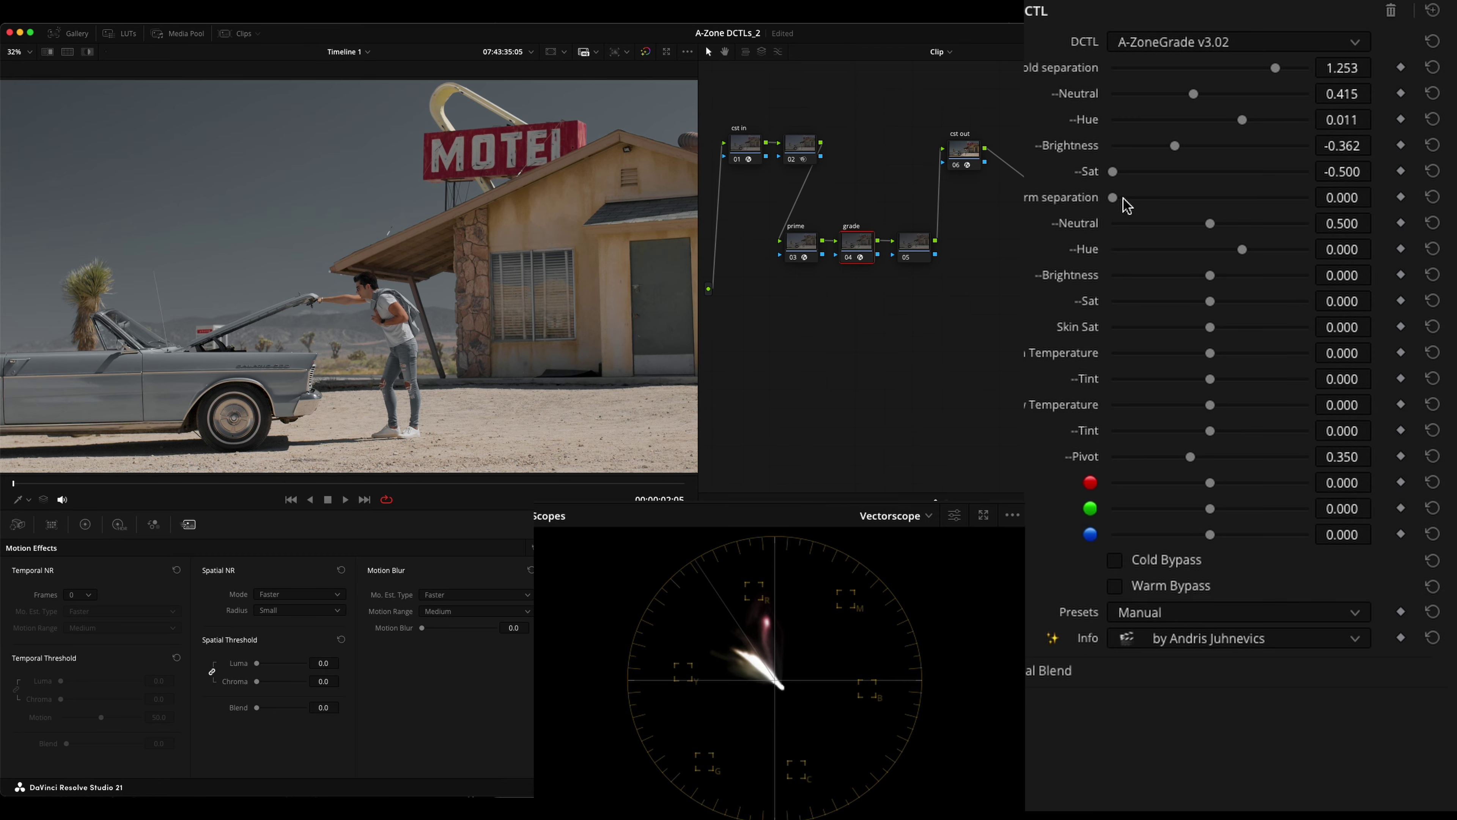
pyautogui.moveTo(1113, 172); pyautogui.dragTo(1184, 171)
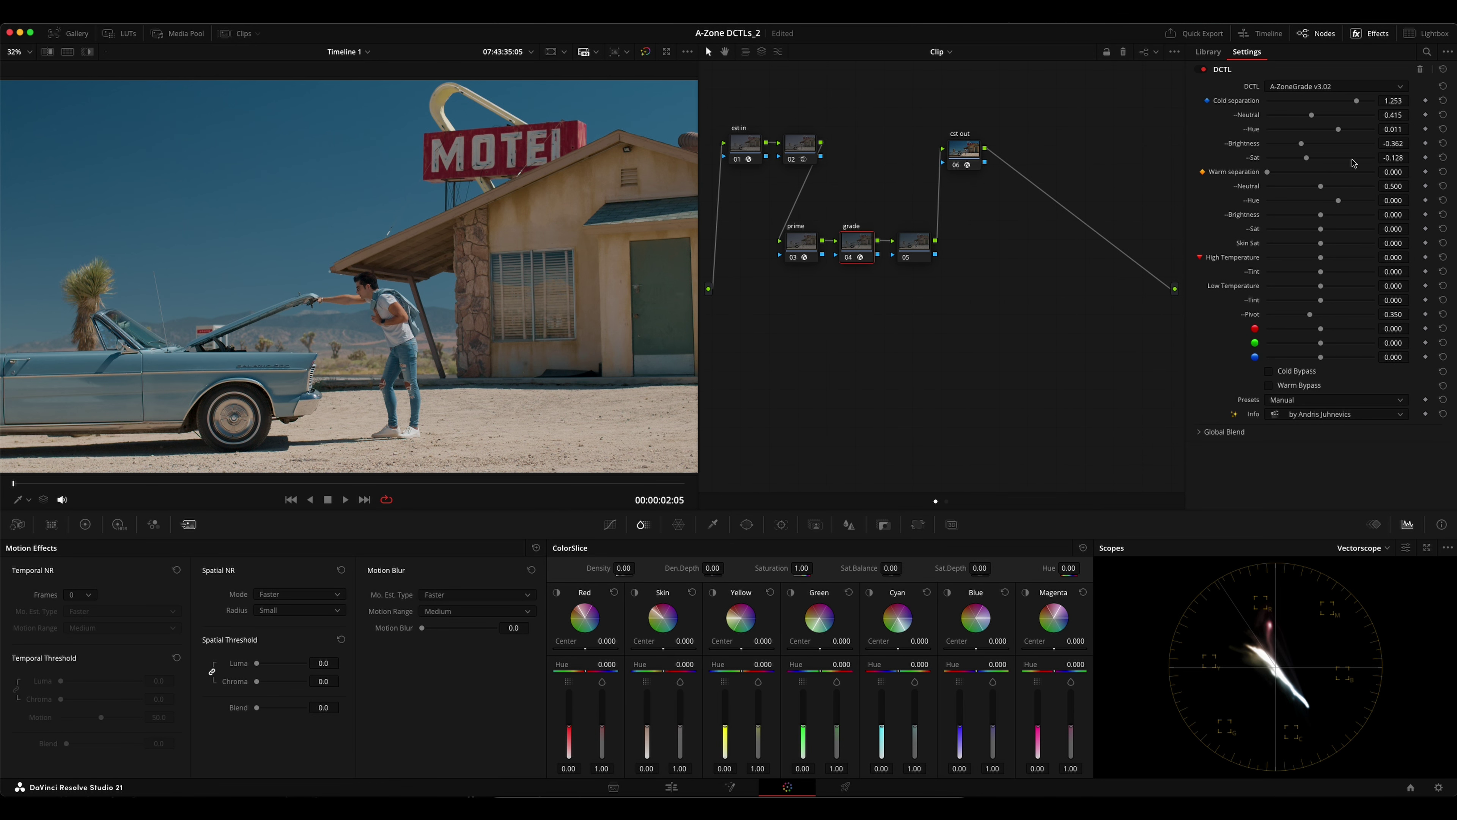
# Set the warm separation to 1.000 with Neutral 0.559, Hue -0.261, Brightness -0.149 and Sat -0.170
pyautogui.moveTo(1267, 172)
pyautogui.mouseDown()
pyautogui.moveTo(1436, 184)
pyautogui.moveTo(1331, 183)
pyautogui.mouseUp()
pyautogui.hotkey('alt', 'f')
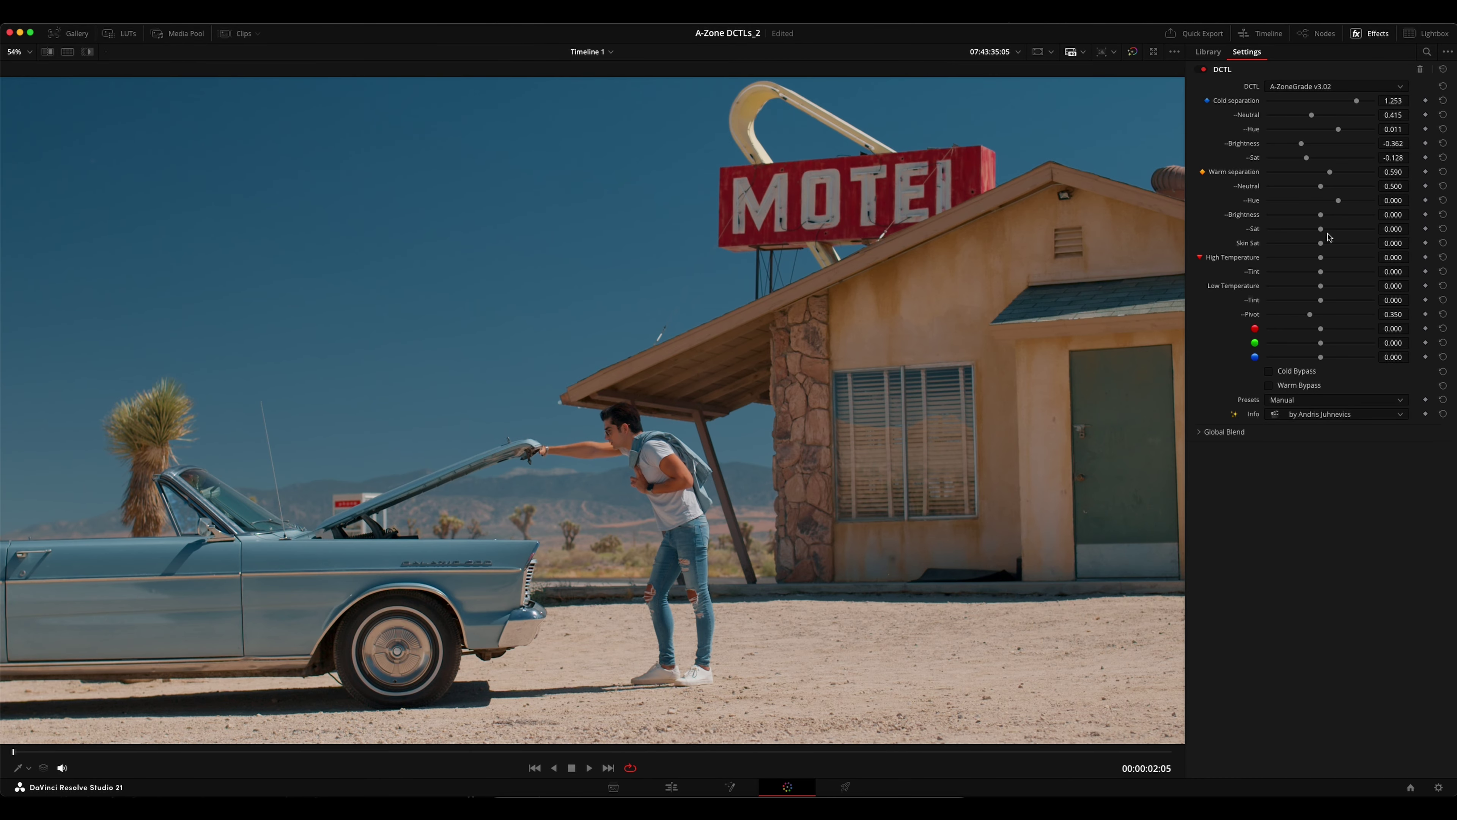
pyautogui.moveTo(1326, 174); pyautogui.dragTo(1309, 232)
pyautogui.scroll(8, 678, 468)
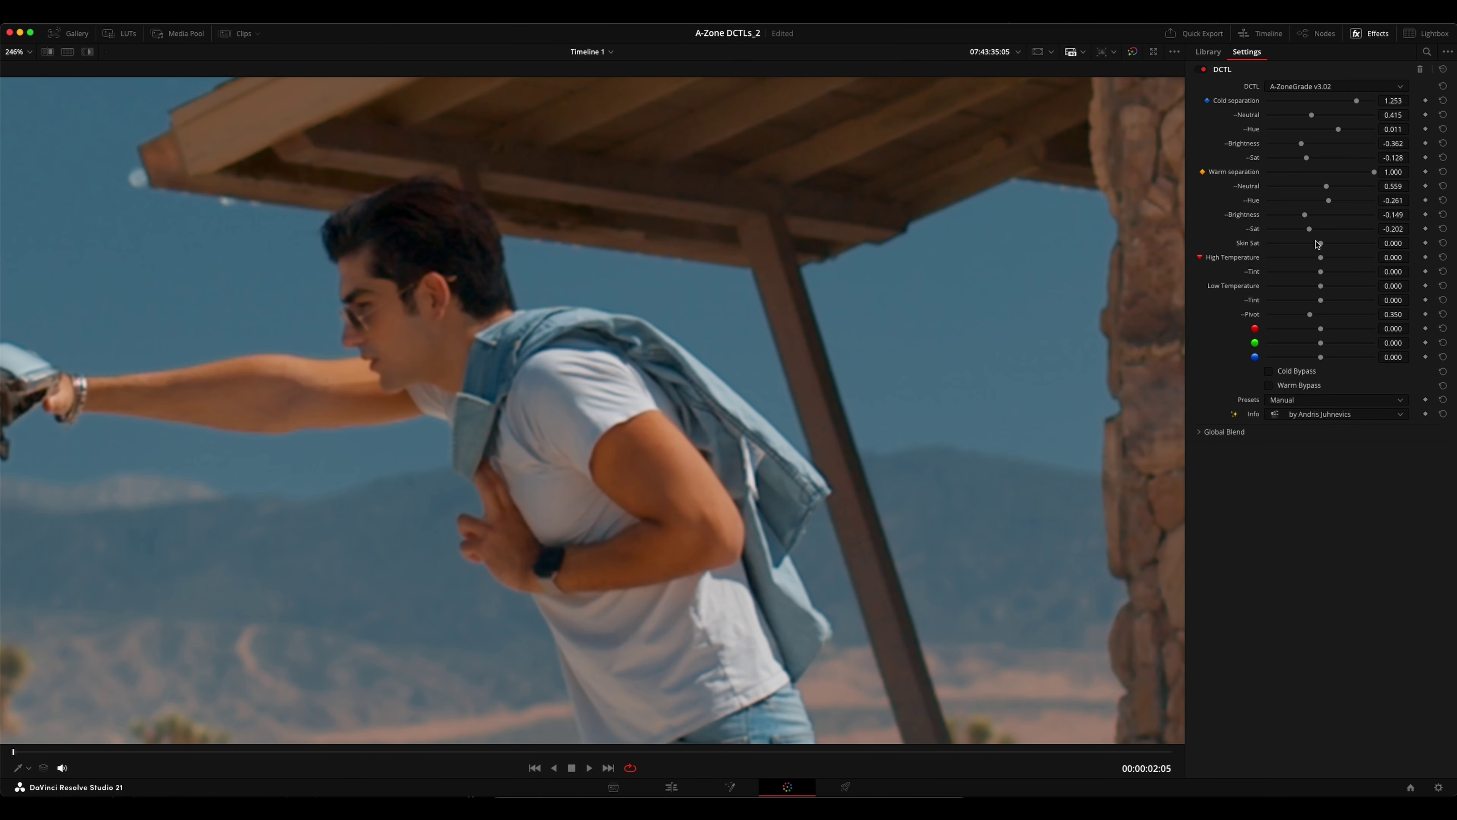
pyautogui.moveTo(1309, 229)
pyautogui.mouseDown()
pyautogui.moveTo(1241, 229)
pyautogui.moveTo(1394, 231)
pyautogui.moveTo(1312, 232)
pyautogui.mouseUp()
pyautogui.hotkey('alt', 'f')
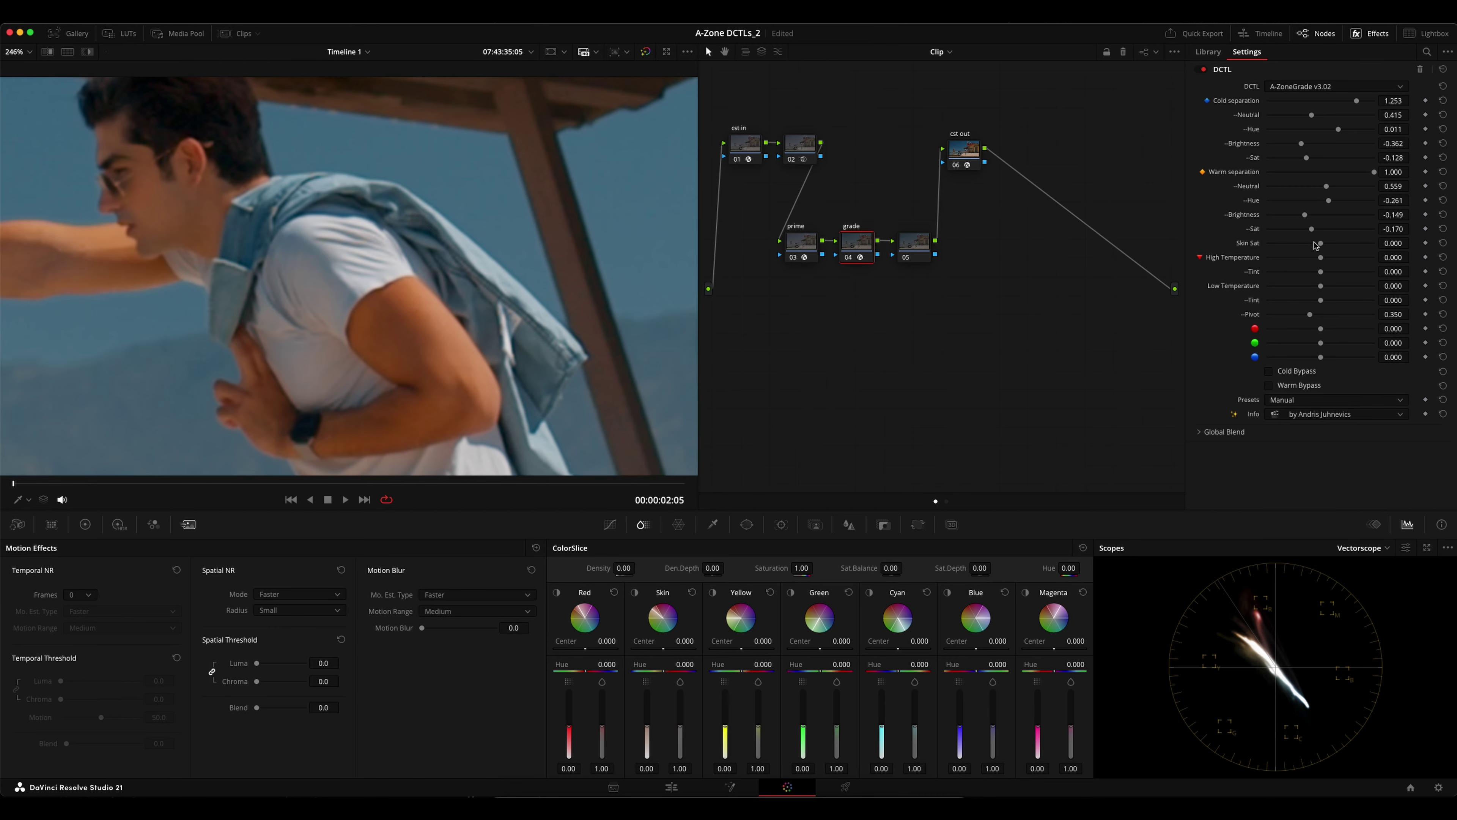
pyautogui.hotkey('alt', 'f')
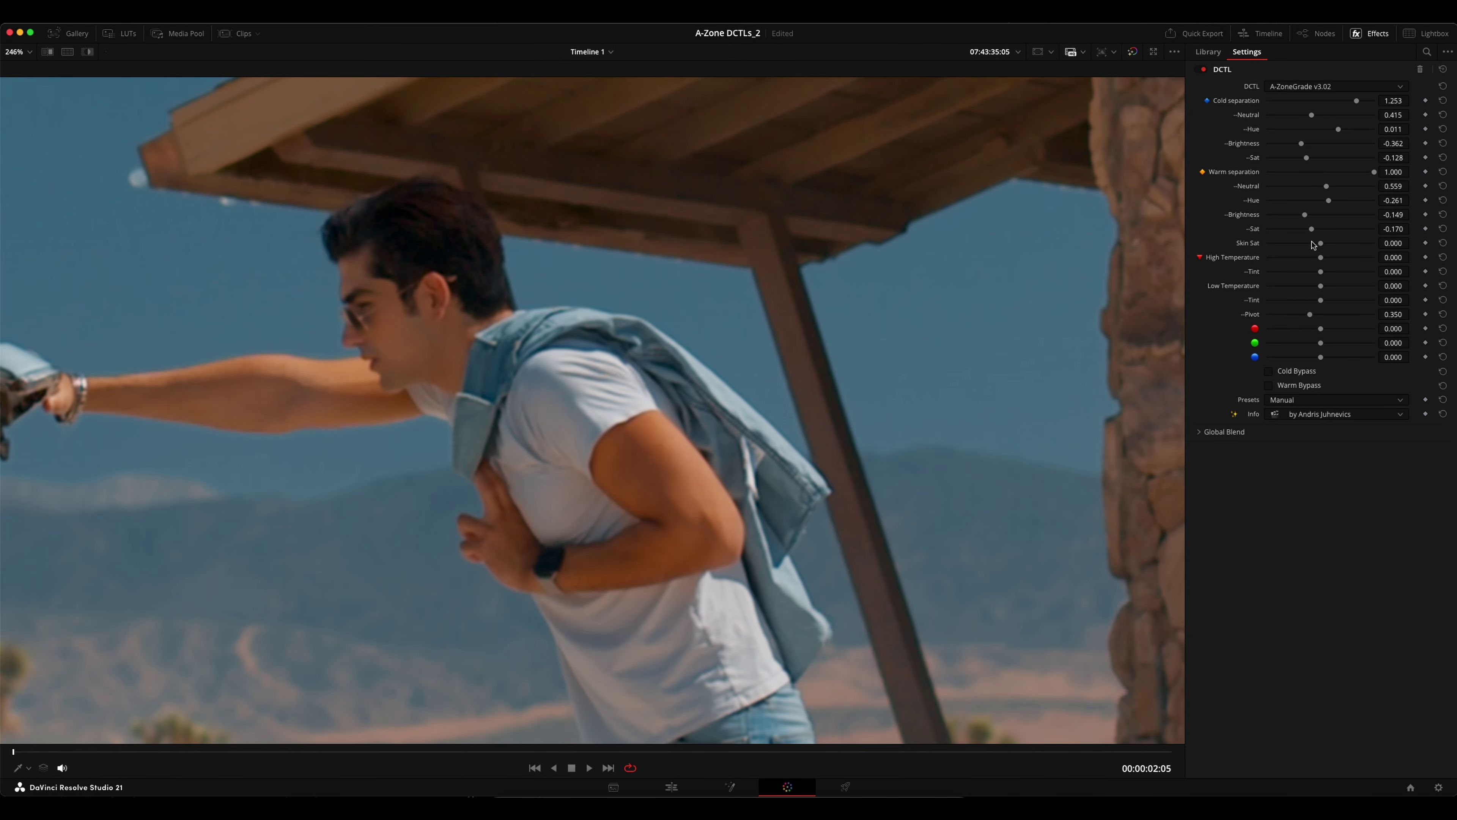
pyautogui.hotkey('shift', 'z')
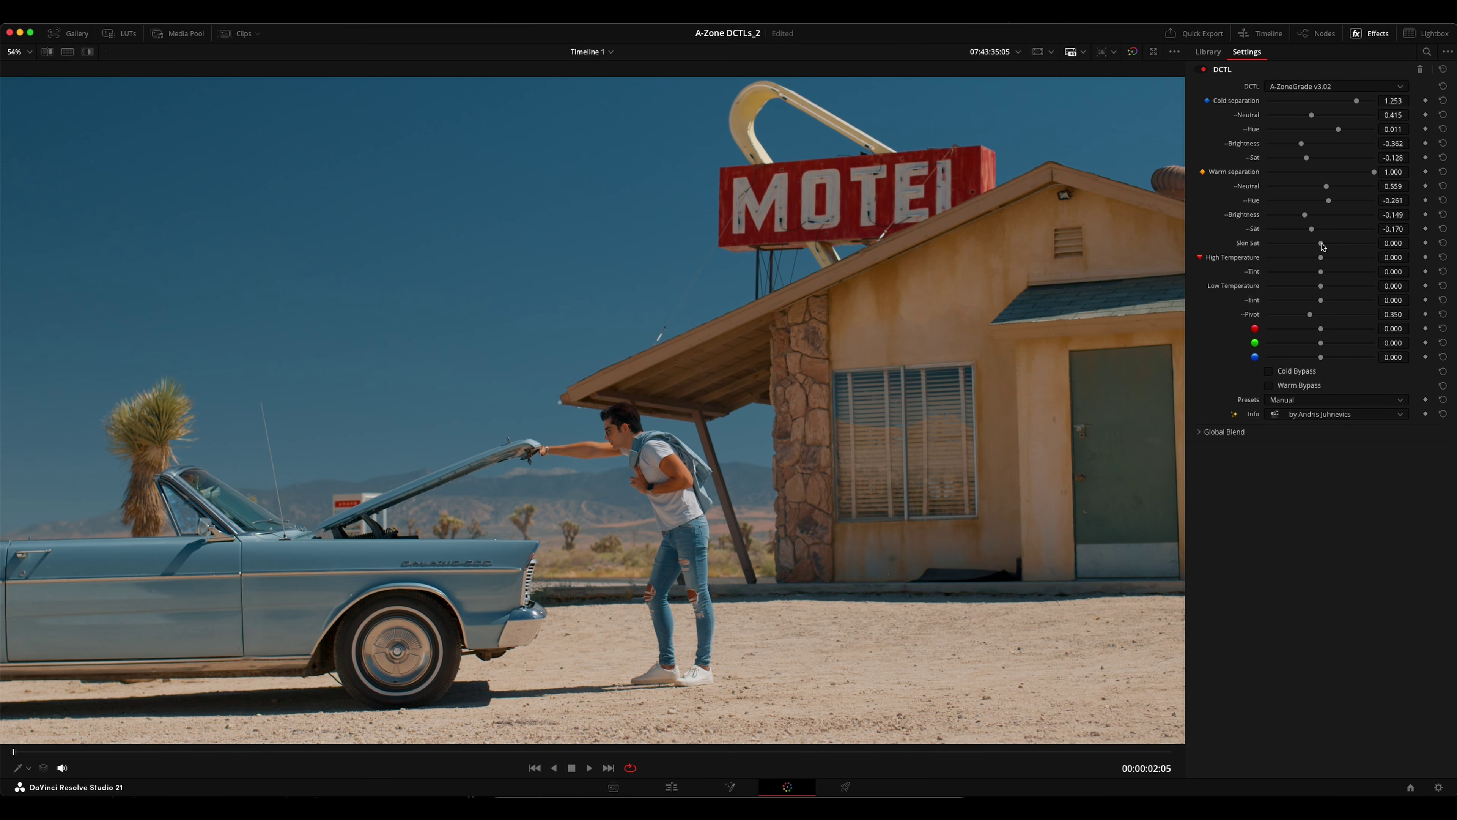
# Try lowering Skin Sat, and set High Temperature 0.029 with Tint 0.013, Low Temperature -0.026 with Tint 0.006, and Pivot 0.296
pyautogui.moveTo(1323, 246); pyautogui.dragTo(1265, 244)
pyautogui.moveTo(1283, 245)
pyautogui.mouseDown()
pyautogui.moveTo(1369, 244)
pyautogui.moveTo(1307, 250)
pyautogui.mouseUp()
pyautogui.moveTo(1322, 259)
pyautogui.mouseDown()
pyautogui.moveTo(1385, 259)
pyautogui.moveTo(1253, 260)
pyautogui.moveTo(1366, 259)
pyautogui.moveTo(1298, 274)
pyautogui.moveTo(1362, 276)
pyautogui.moveTo(1330, 277)
pyautogui.mouseUp()
pyautogui.moveTo(1322, 287)
pyautogui.mouseDown()
pyautogui.moveTo(1265, 288)
pyautogui.moveTo(1394, 294)
pyautogui.moveTo(1219, 288)
pyautogui.moveTo(1353, 300)
pyautogui.moveTo(1265, 300)
pyautogui.moveTo(1351, 300)
pyautogui.moveTo(1285, 299)
pyautogui.moveTo(1328, 299)
pyautogui.mouseUp()
pyautogui.click(1320, 300)
pyautogui.moveTo(1311, 315)
pyautogui.mouseDown()
pyautogui.moveTo(1292, 315)
pyautogui.moveTo(1346, 315)
pyautogui.moveTo(1284, 315)
pyautogui.moveTo(1299, 316)
pyautogui.mouseUp()
pyautogui.hotkey('alt', 'f')
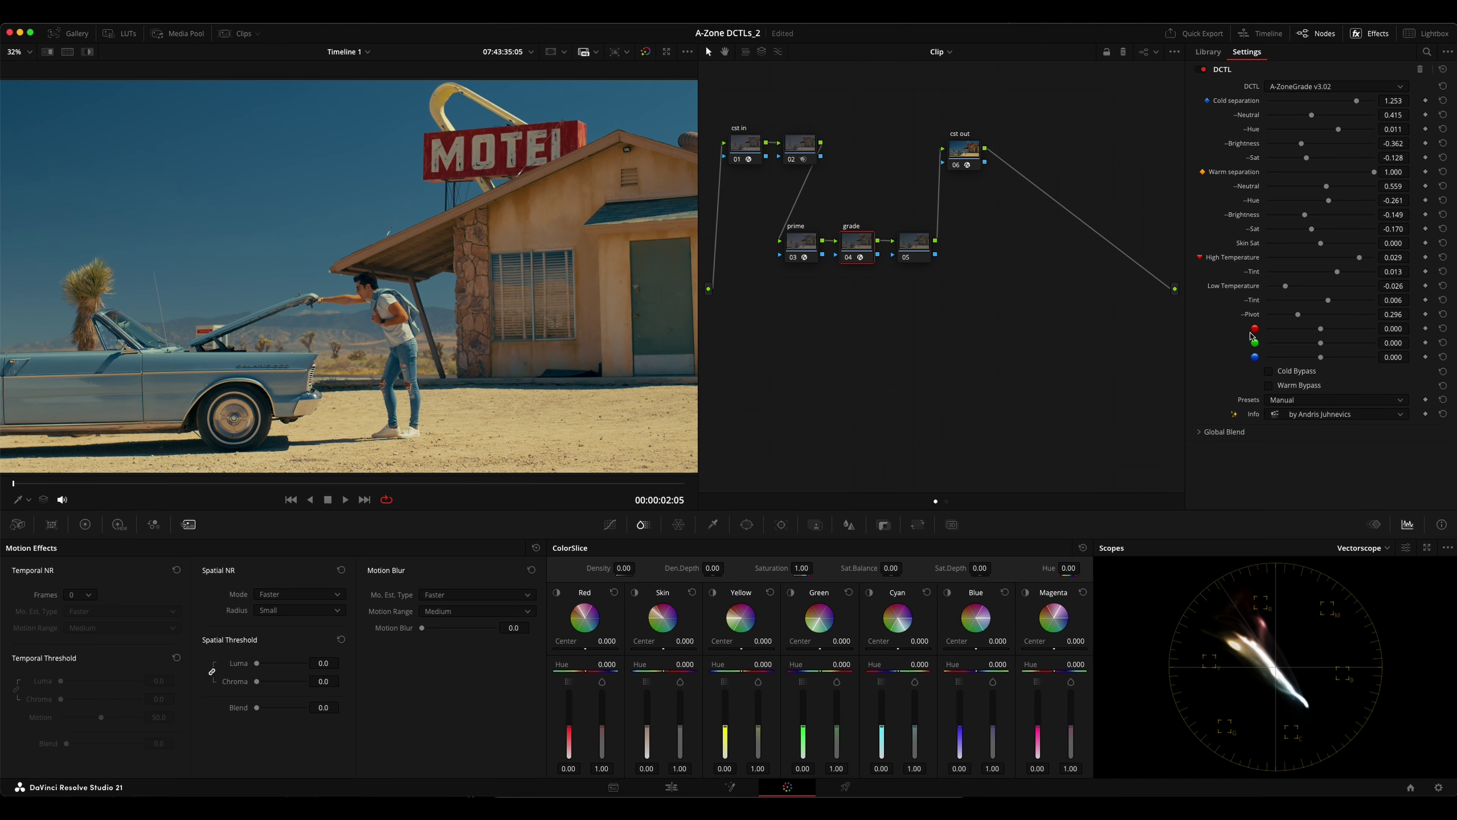
# Switch the scope to Parade and set the grade's red adjustment to 0.030
pyautogui.click(1368, 548)
pyautogui.click(1362, 571)
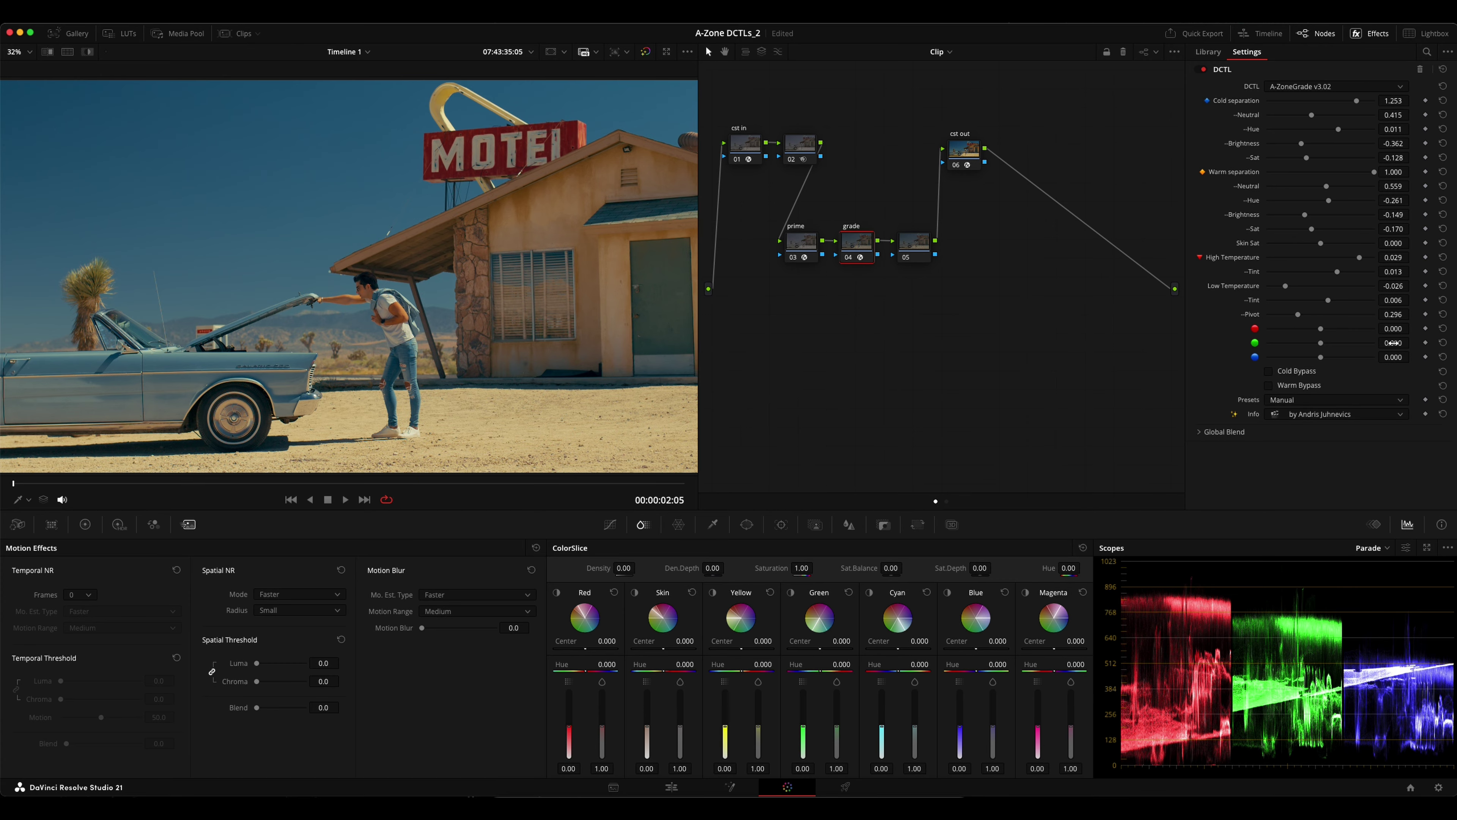
pyautogui.moveTo(1395, 328)
pyautogui.mouseDown()
pyautogui.moveTo(1413, 328)
pyautogui.moveTo(1395, 328)
pyautogui.mouseUp()
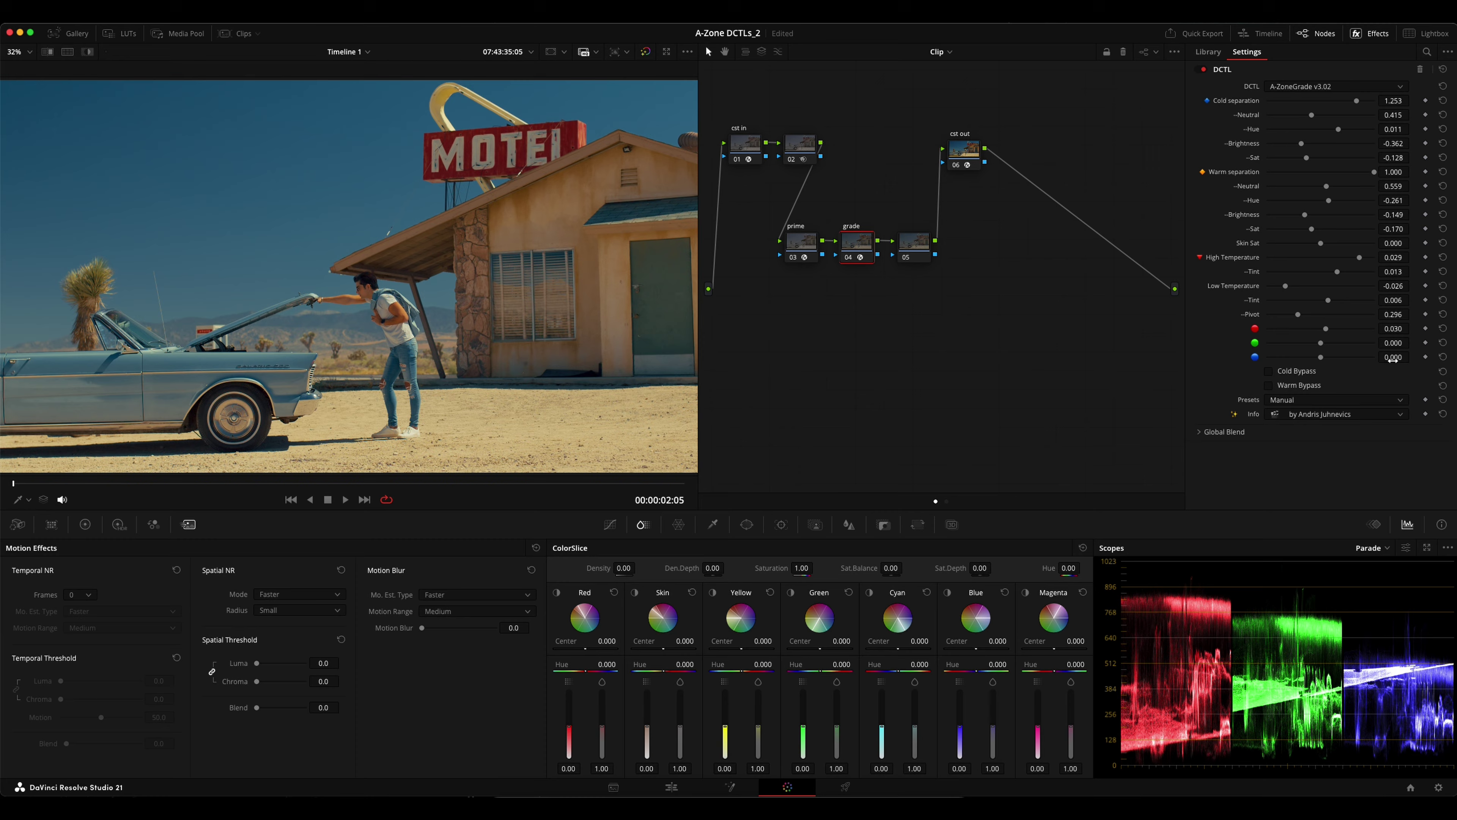
pyautogui.click(1405, 549)
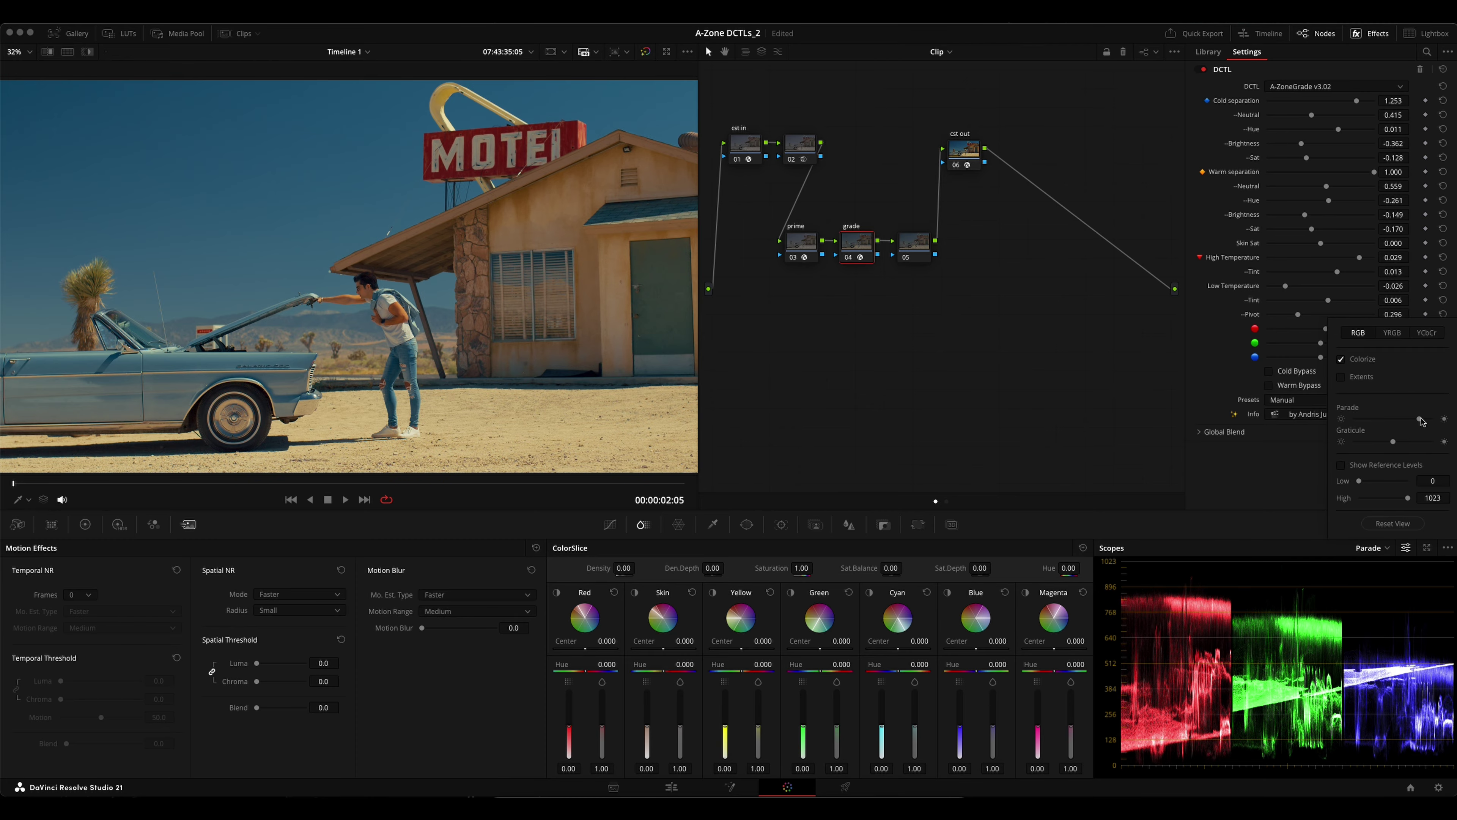
pyautogui.click(1280, 473)
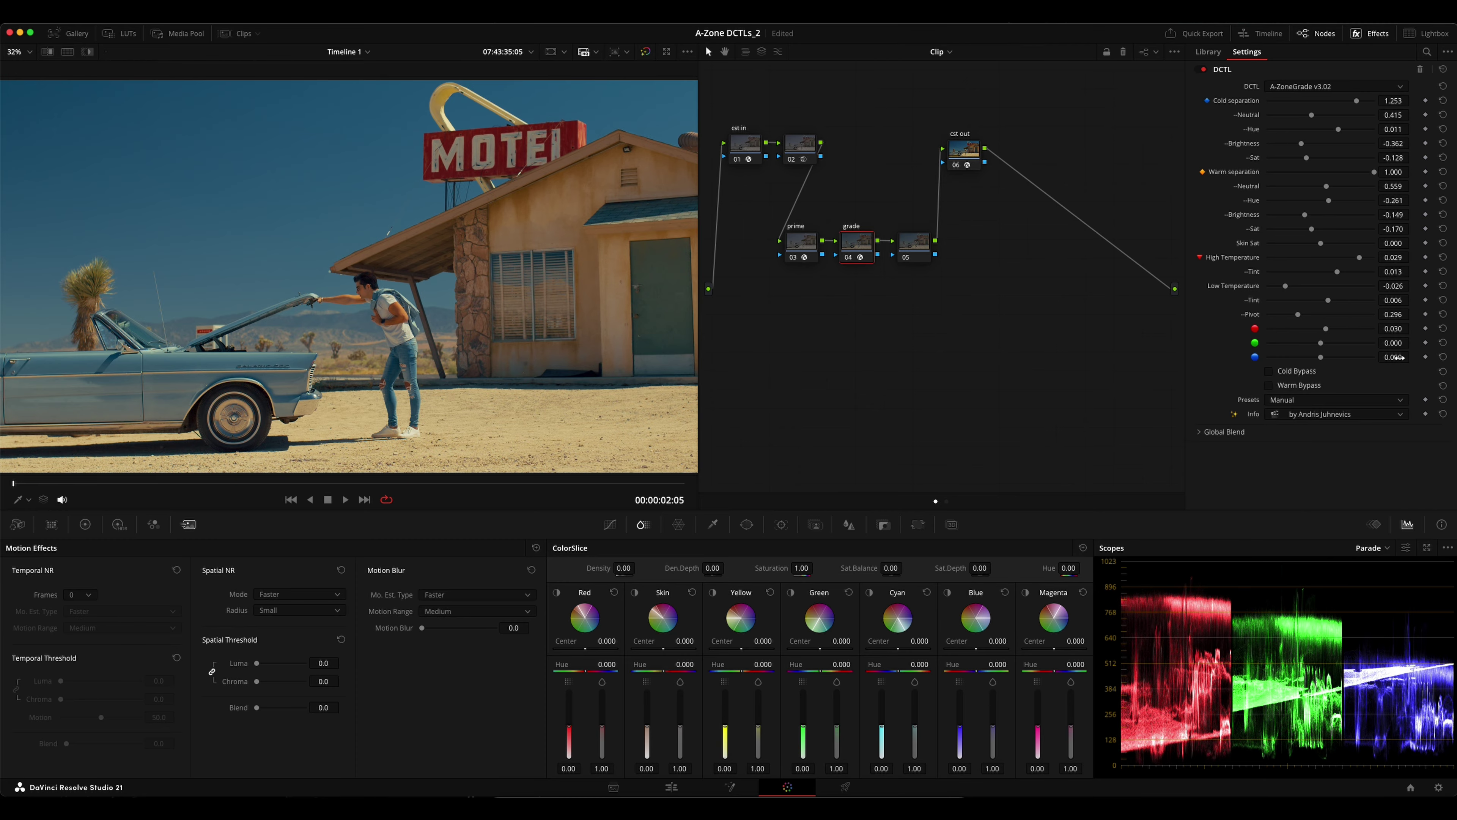
pyautogui.moveTo(1397, 357); pyautogui.dragTo(1394, 328)
# Reset the A-ZoneGrade controls and set cold separation 0.590, Neutral 0.596, Brightness -0.340, Sat -0.176, and warm separation 0.309, Neutral 0.559, Brightness 0.064, Sat 0.138
pyautogui.click(1441, 69)
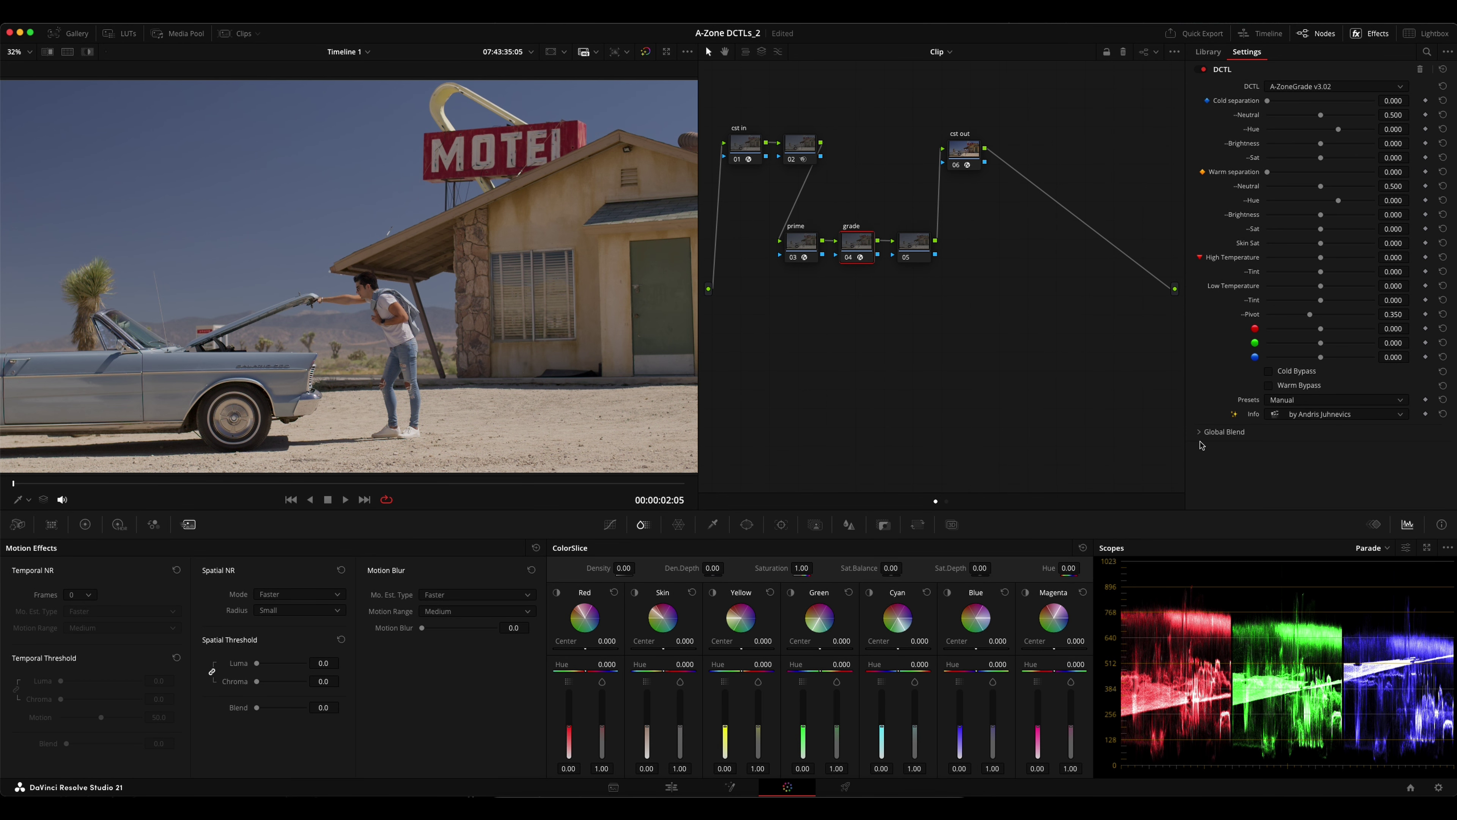
pyautogui.hotkey('alt', 'f')
pyautogui.moveTo(1267, 101); pyautogui.dragTo(1308, 100)
pyautogui.moveTo(1381, 116); pyautogui.dragTo(1330, 118)
pyautogui.moveTo(1320, 144); pyautogui.dragTo(1306, 286)
# Reset the warm Hue and set Skin Sat -0.170, High Temperature 0.022 with Tint 0.005, Low Temperature -0.010 with Tint 0.009, Pivot 0.278, and red 0.019
pyautogui.click(1443, 200)
pyautogui.moveTo(1321, 299); pyautogui.dragTo(1294, 314)
pyautogui.hotkey('alt', 'f')
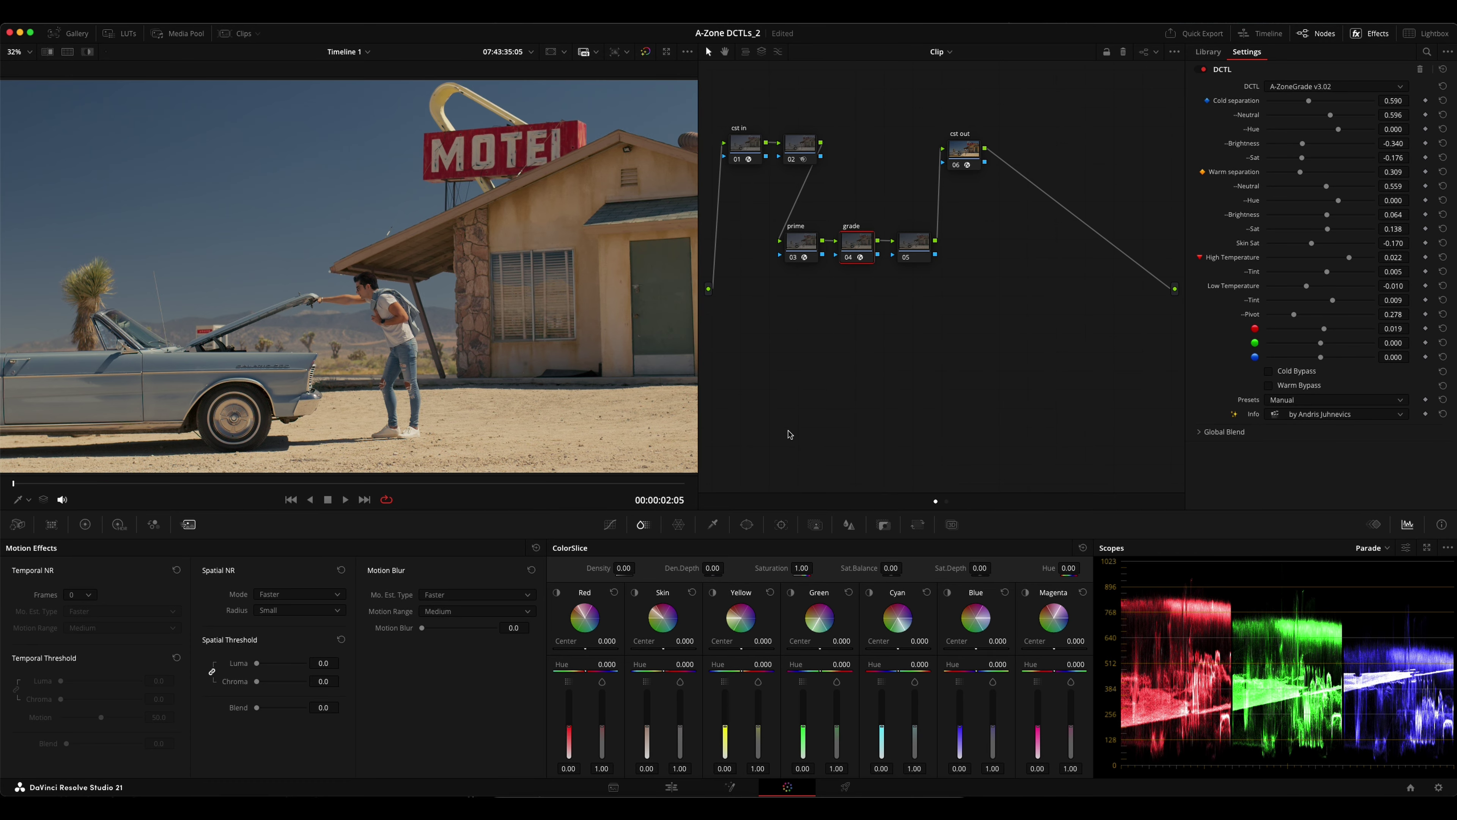
# Compare the motel shot with and without the grade node in the enlarged viewer
pyautogui.hotkey('alt', 'f')
pyautogui.press('super+d')
pyautogui.press('super+d')
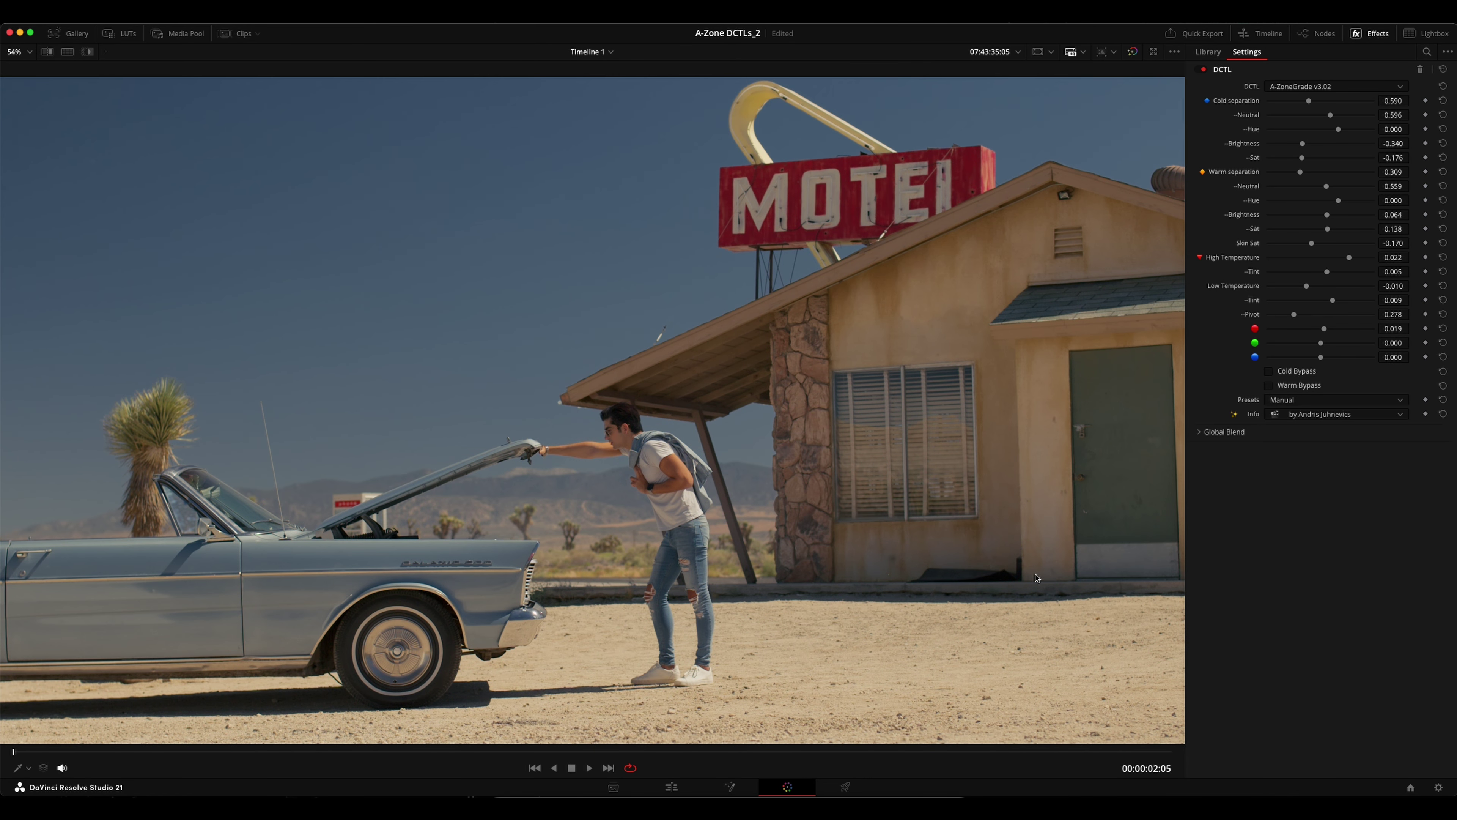
pyautogui.press('super+d')
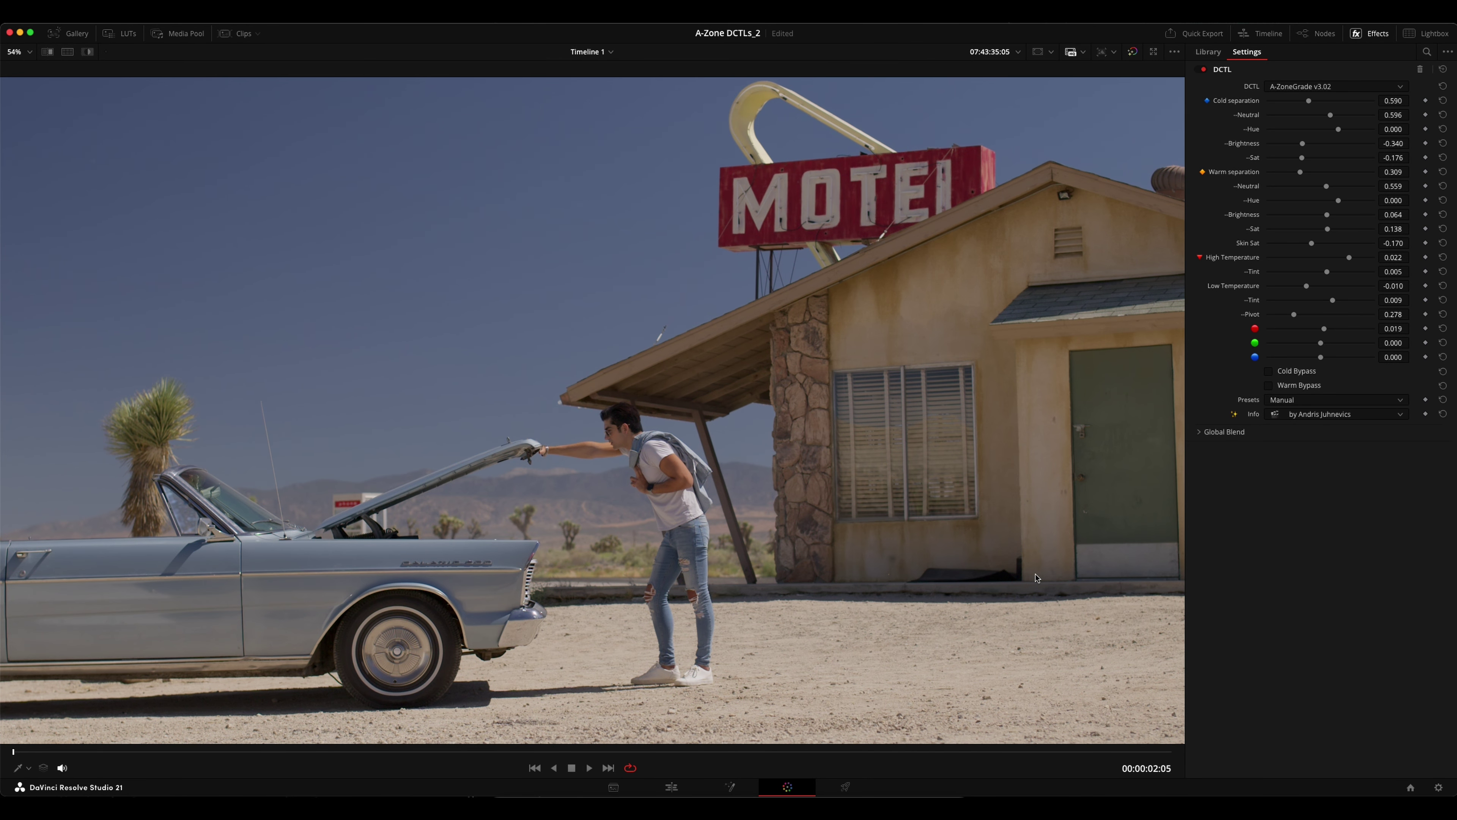
pyautogui.press('super+d')
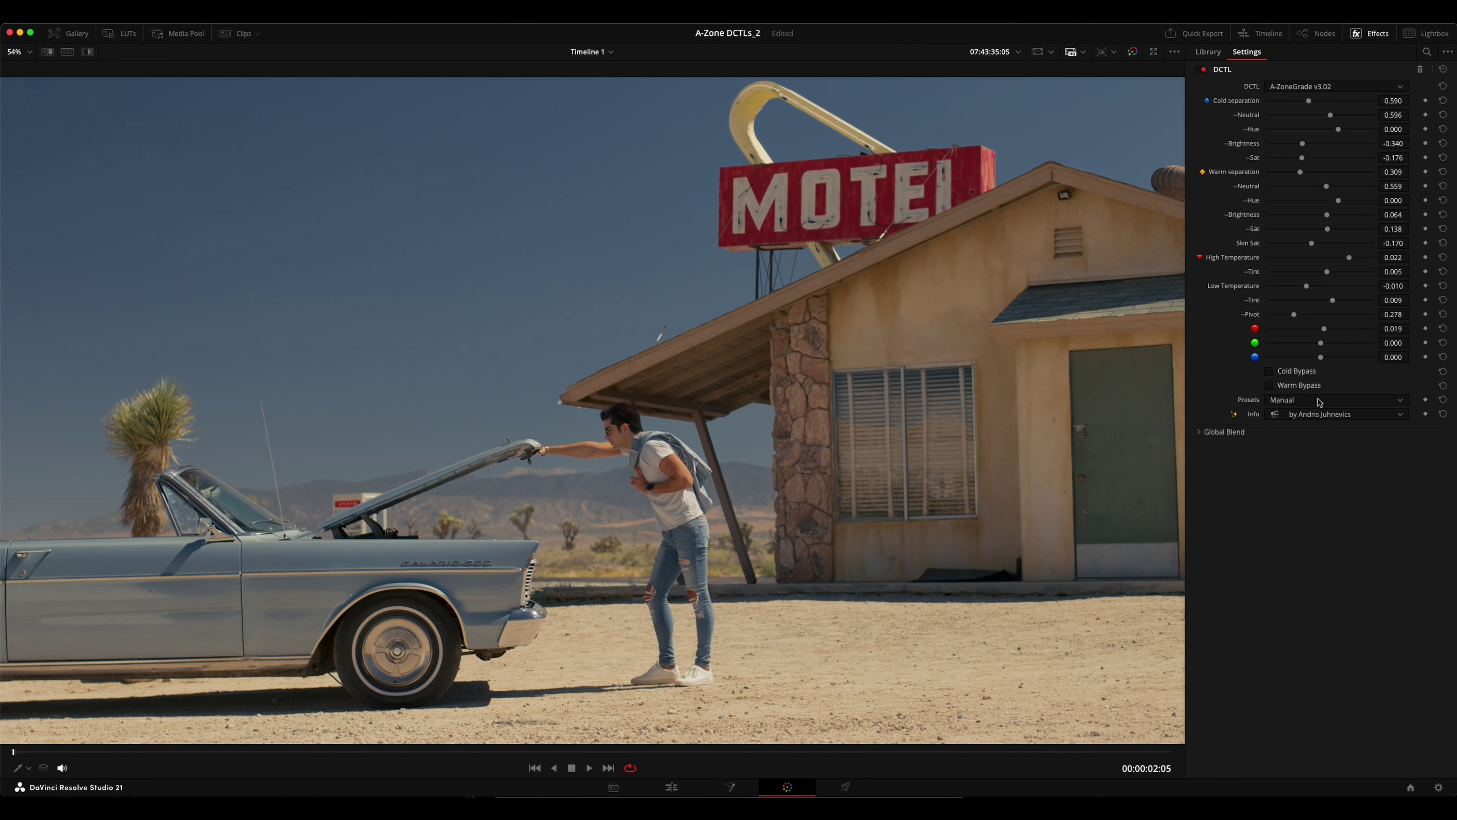
pyautogui.hotkey('alt', 'f')
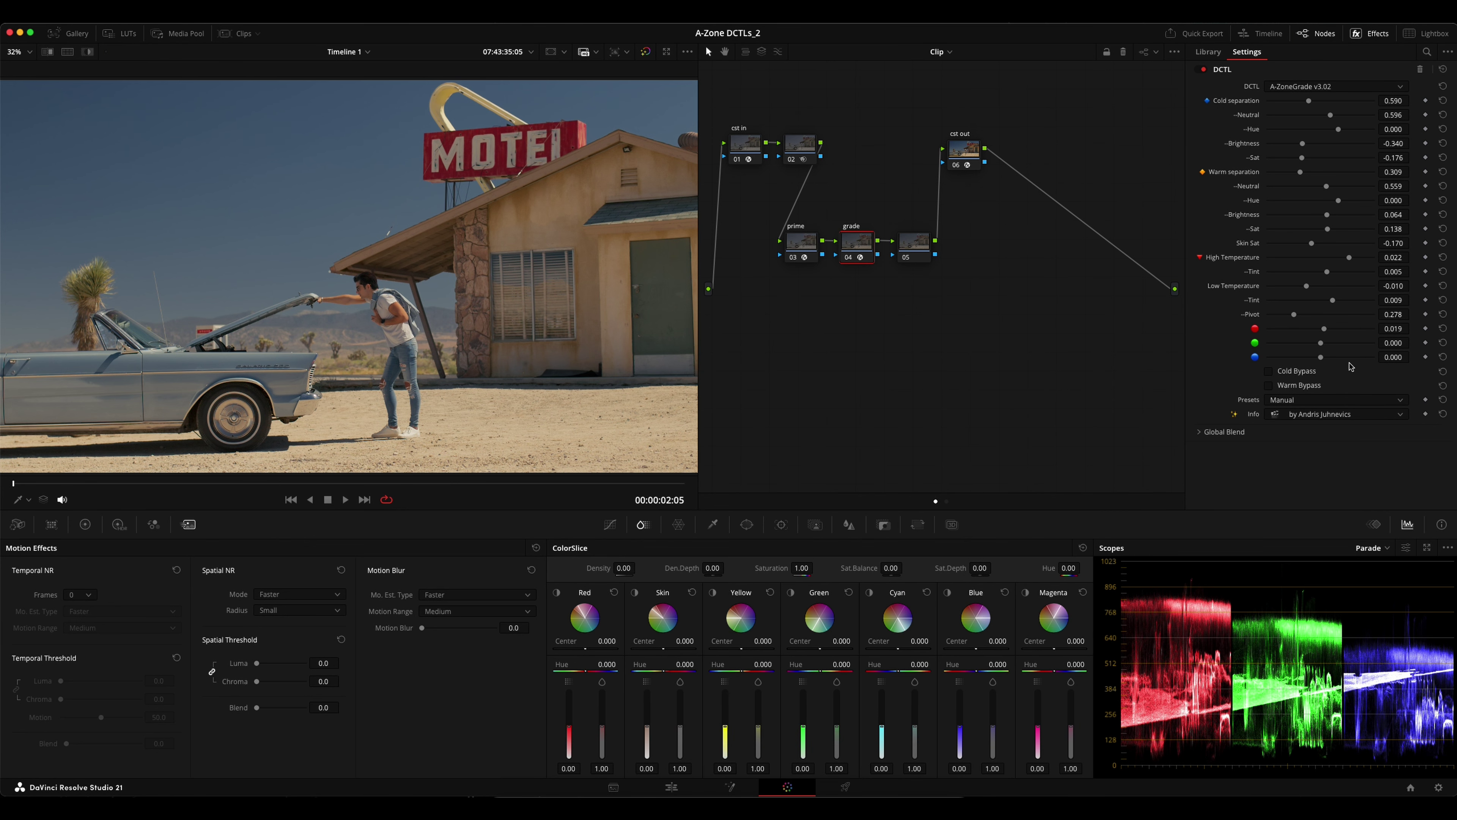
pyautogui.click(848, 258)
pyautogui.click(849, 259)
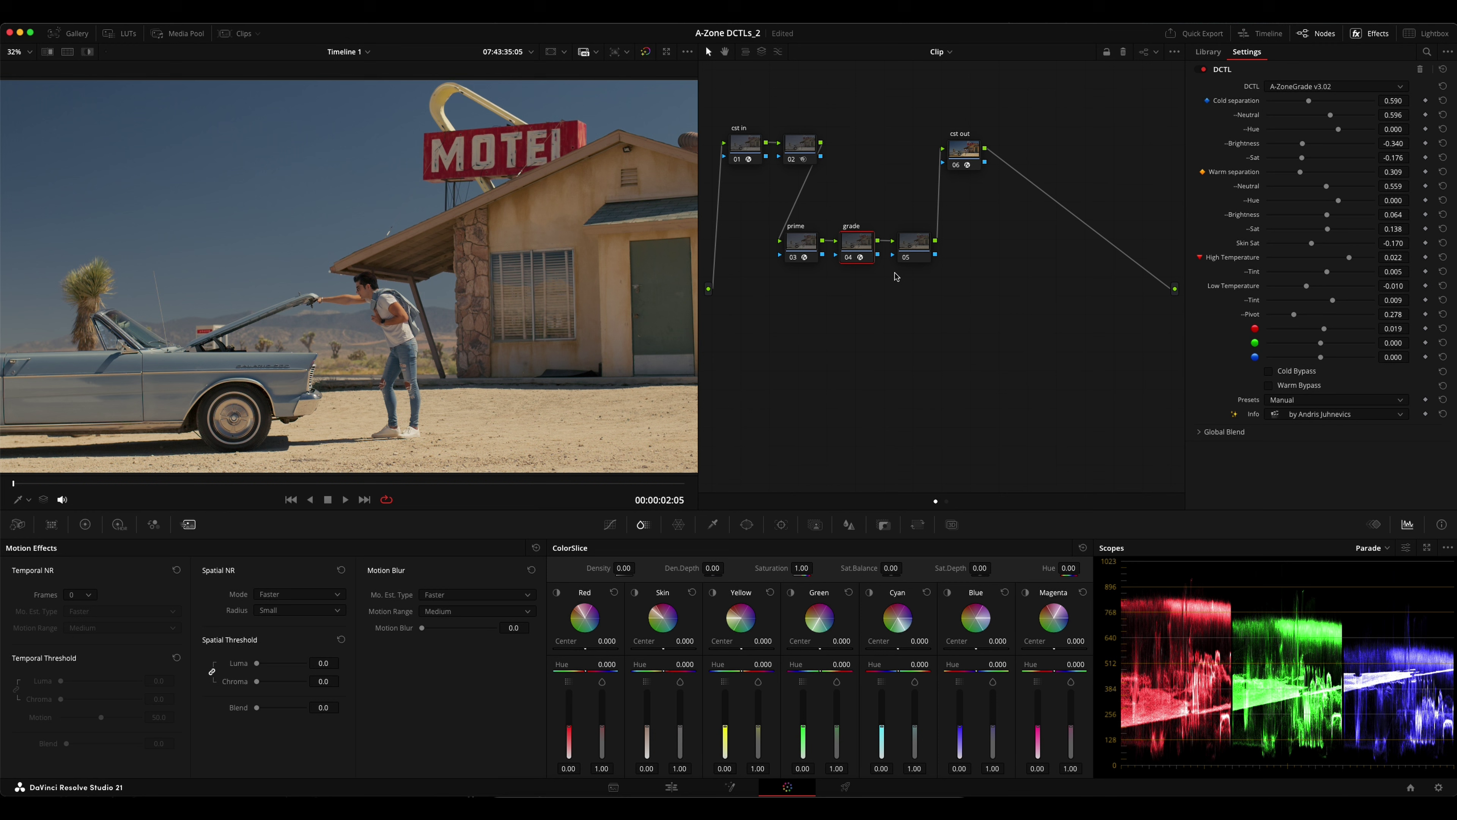
# Apply the locked Classic preset, comparing it against the Manual setting
pyautogui.click(1300, 401)
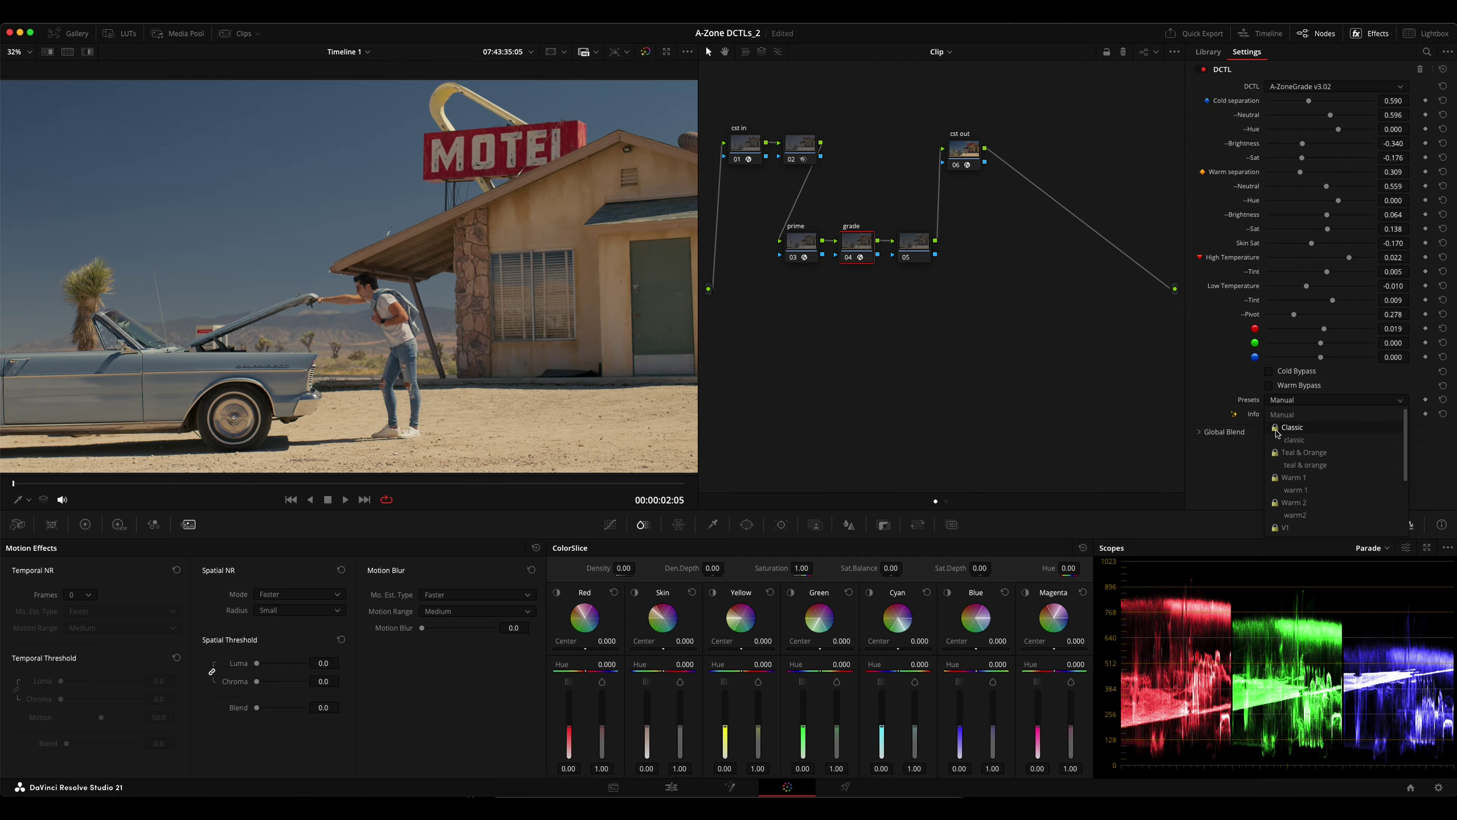
pyautogui.click(1297, 428)
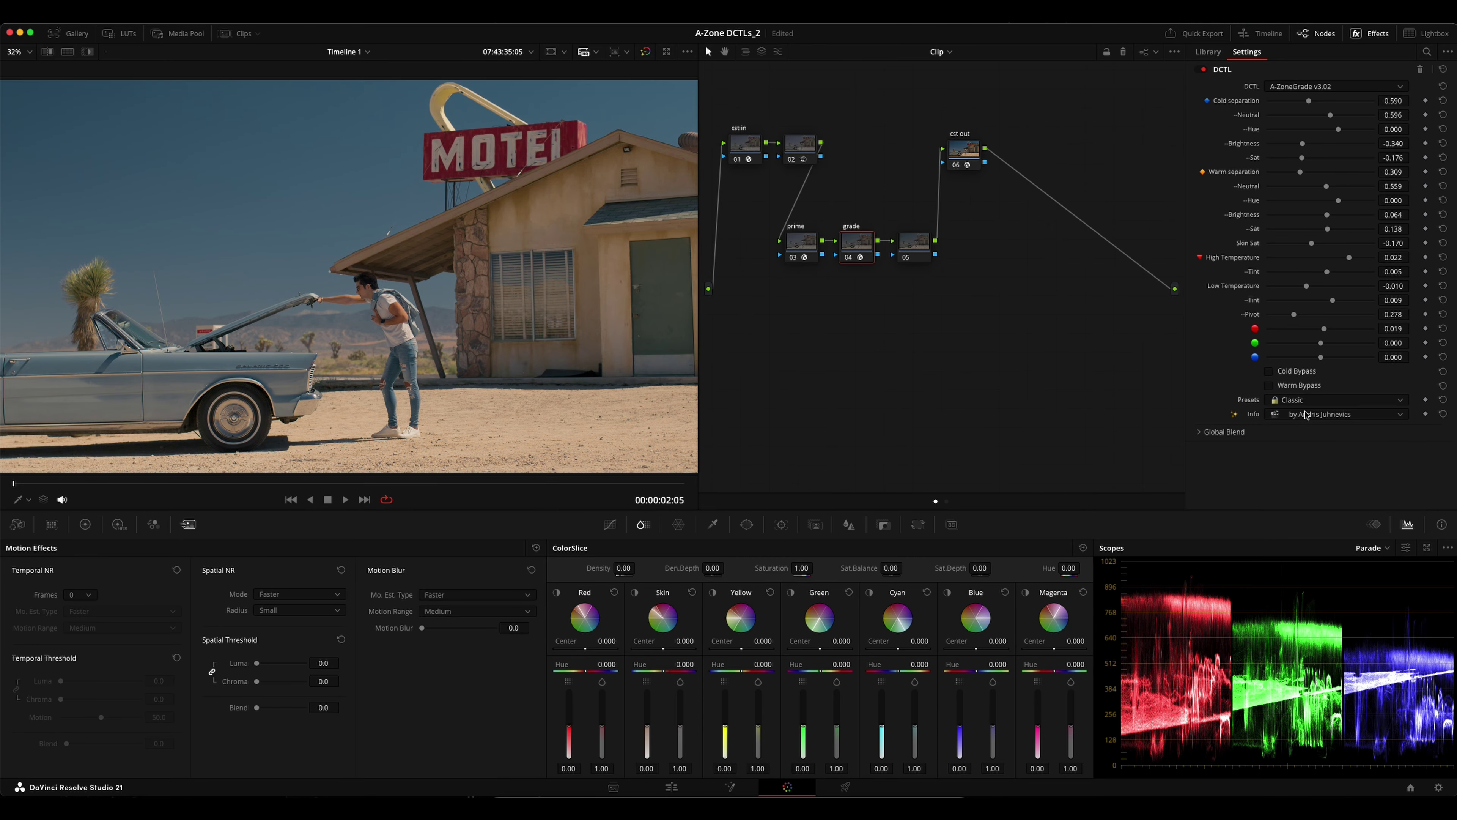
pyautogui.click(1309, 402)
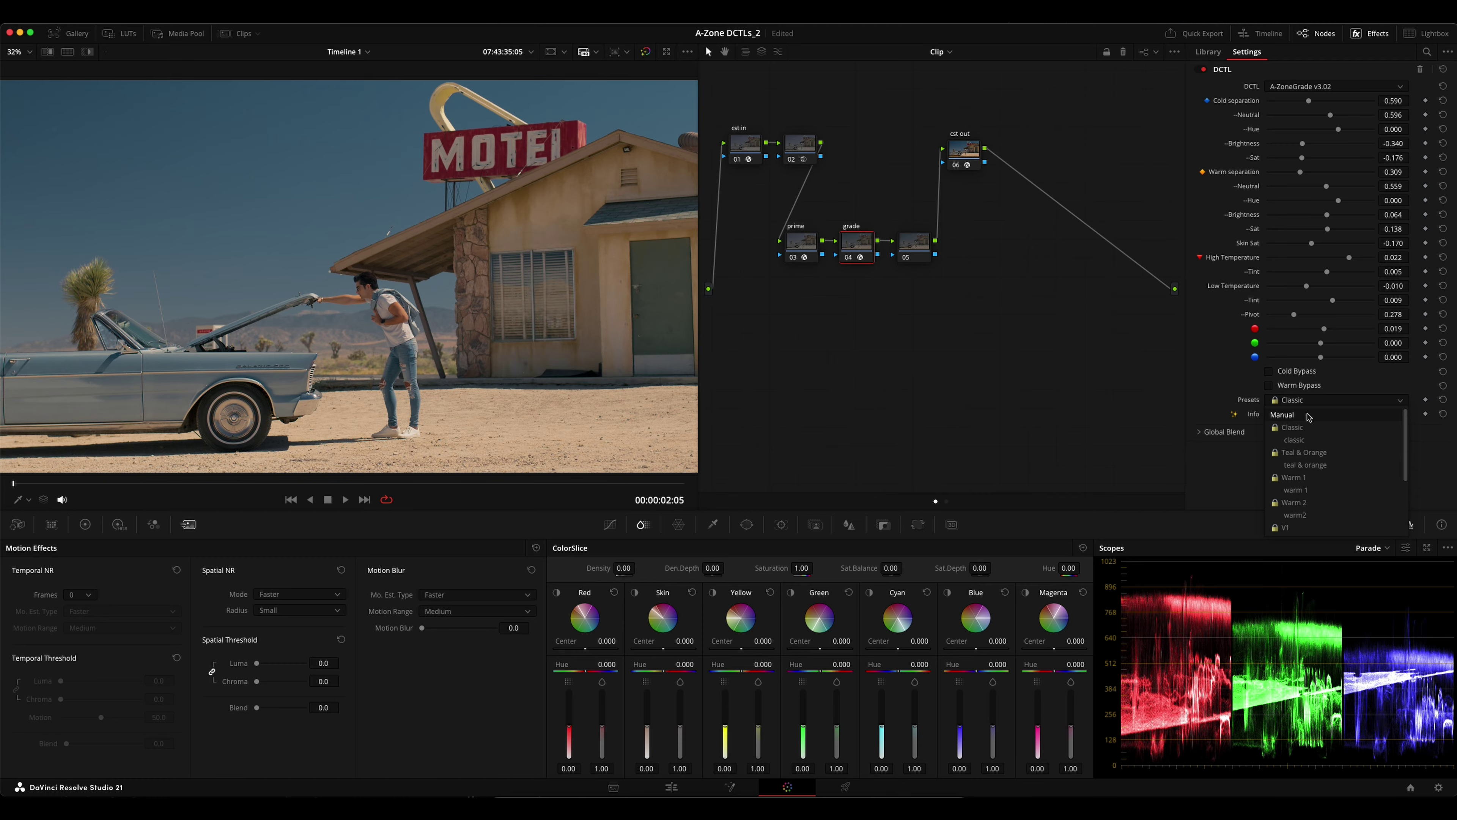
pyautogui.click(1308, 414)
pyautogui.click(1308, 400)
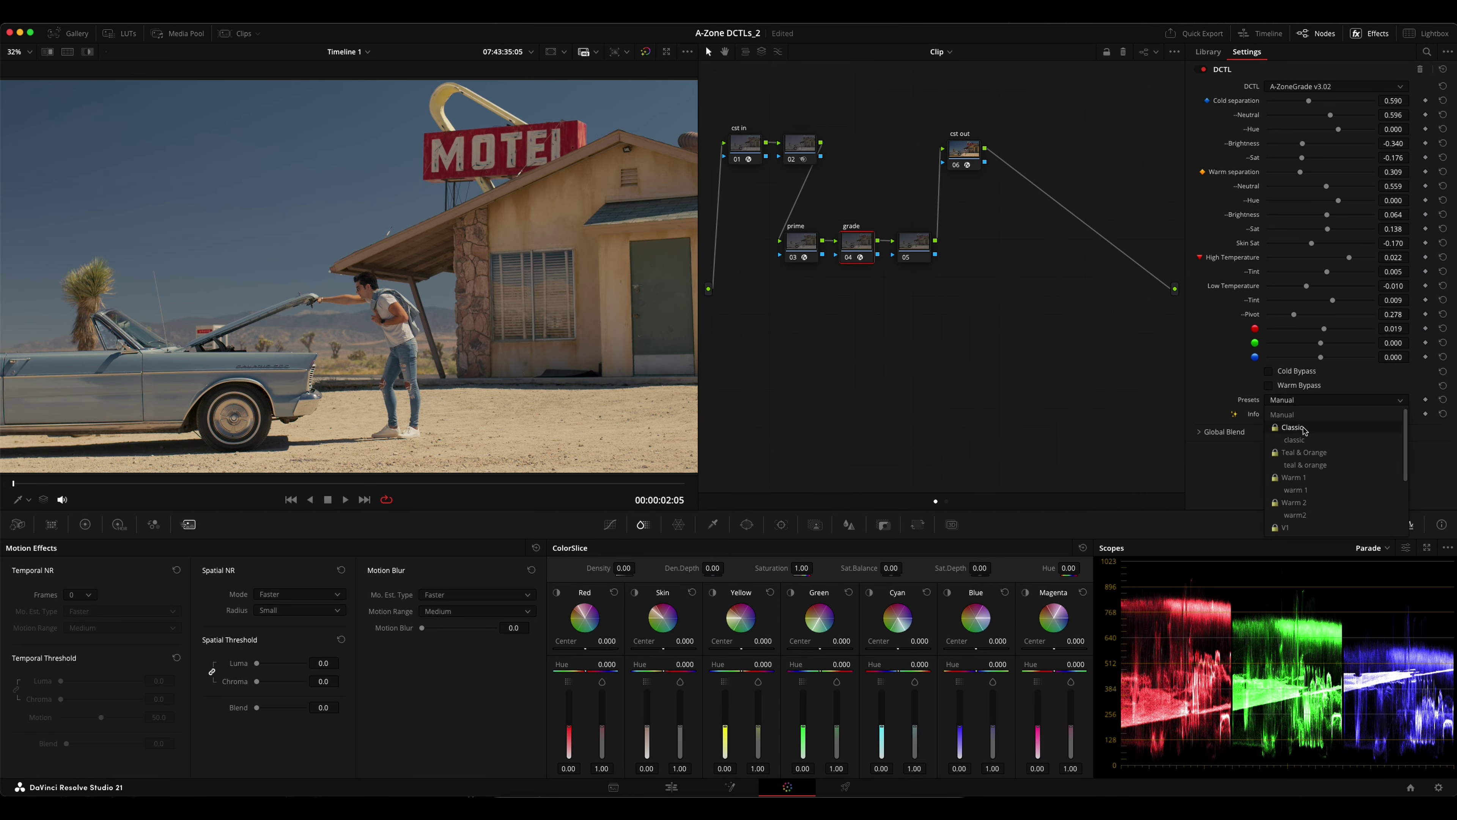
pyautogui.click(1304, 428)
# Apply the unlocked classic preset so it combines with the manual slider values
pyautogui.click(1311, 400)
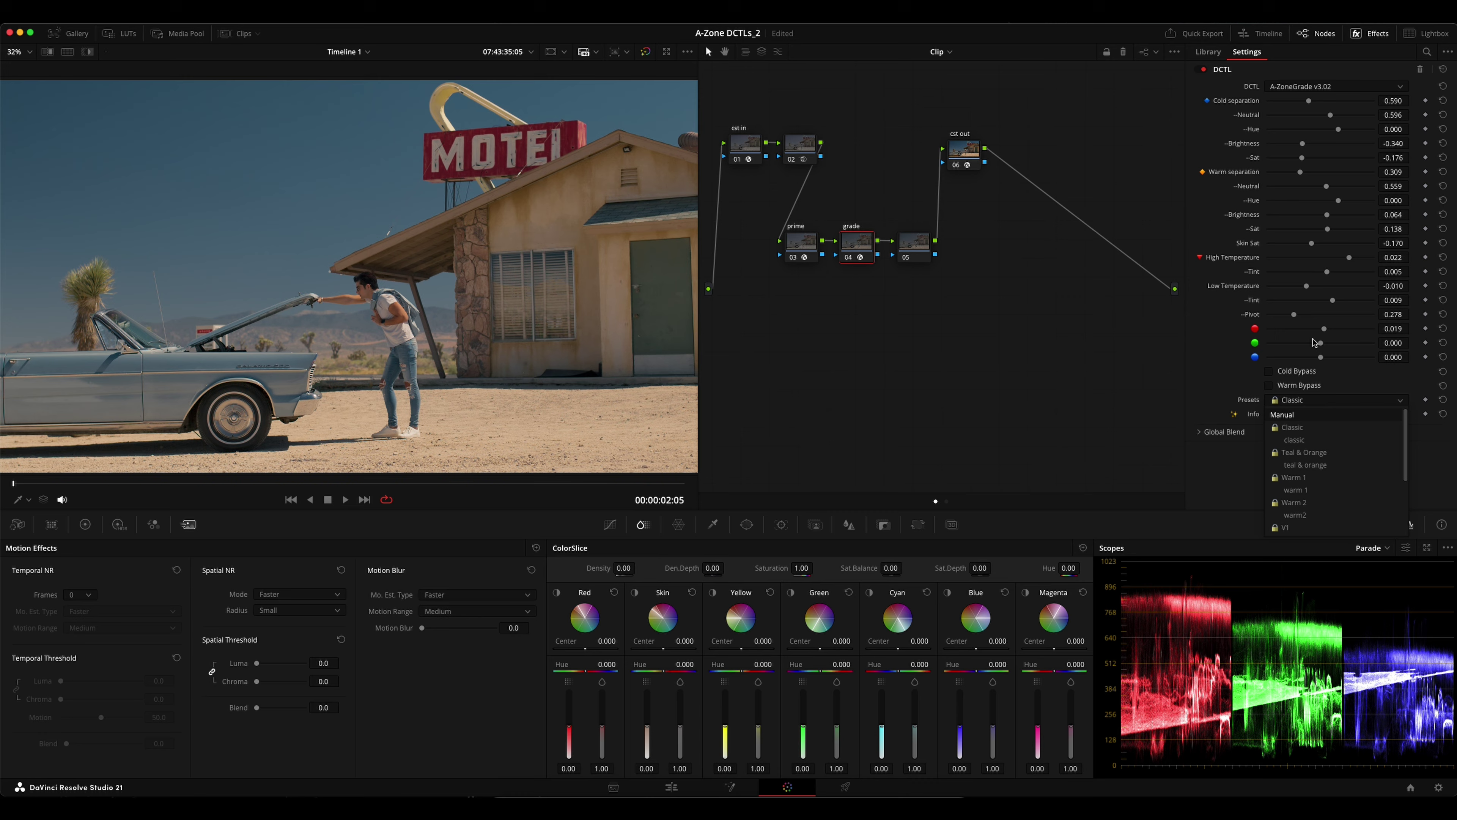
pyautogui.click(1319, 443)
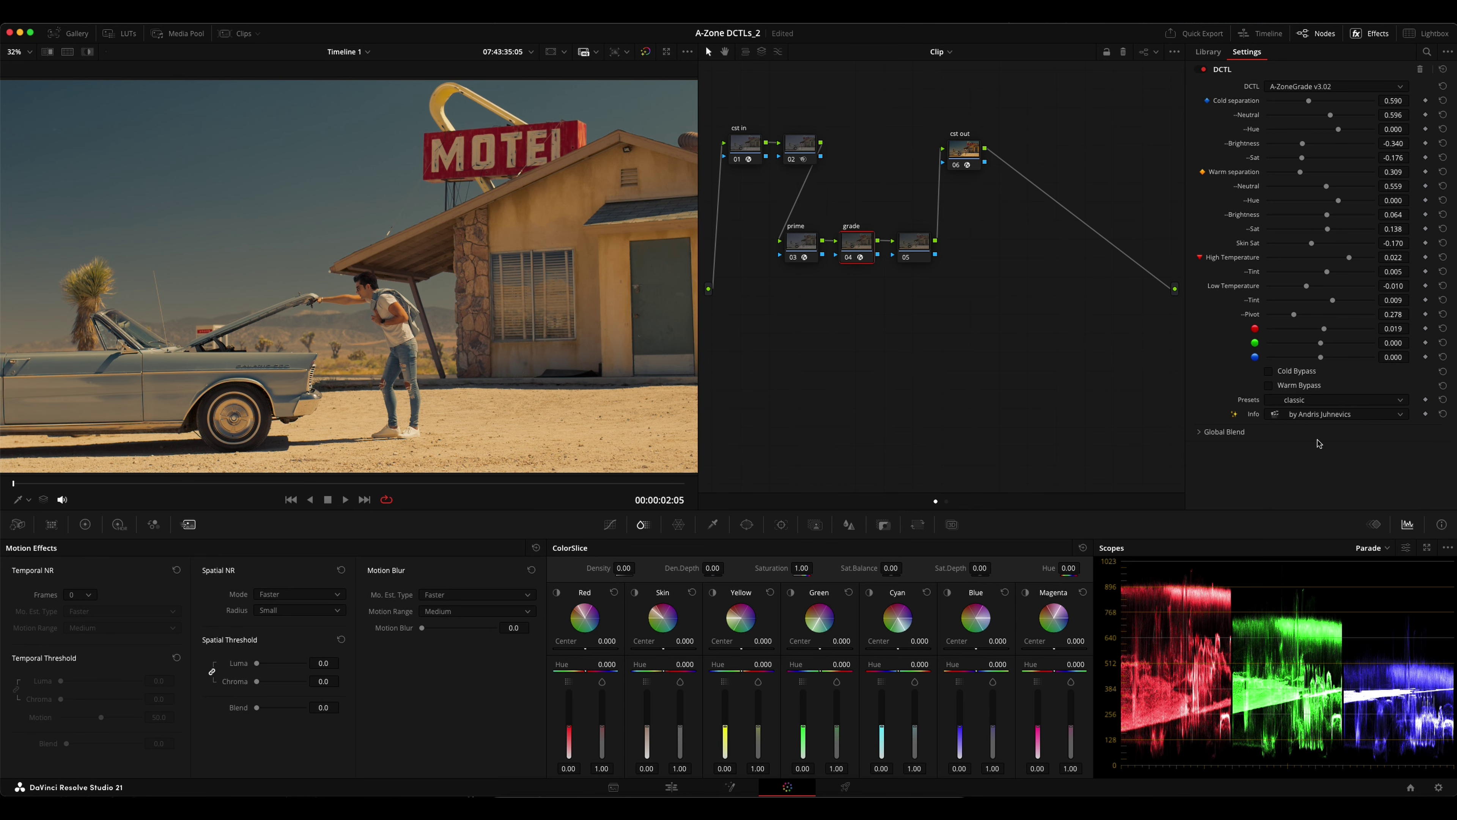
pyautogui.click(1308, 401)
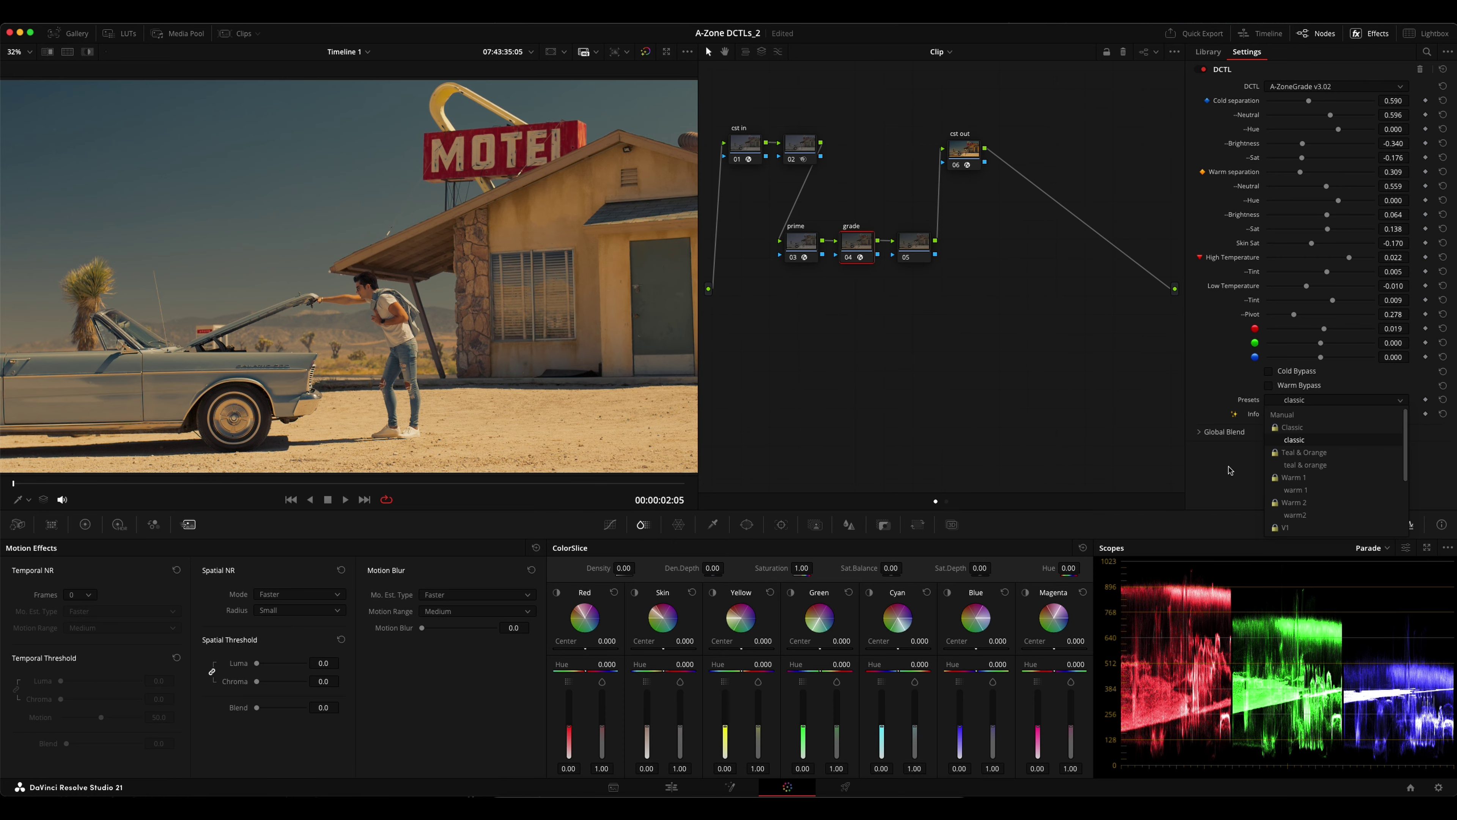
pyautogui.click(1231, 470)
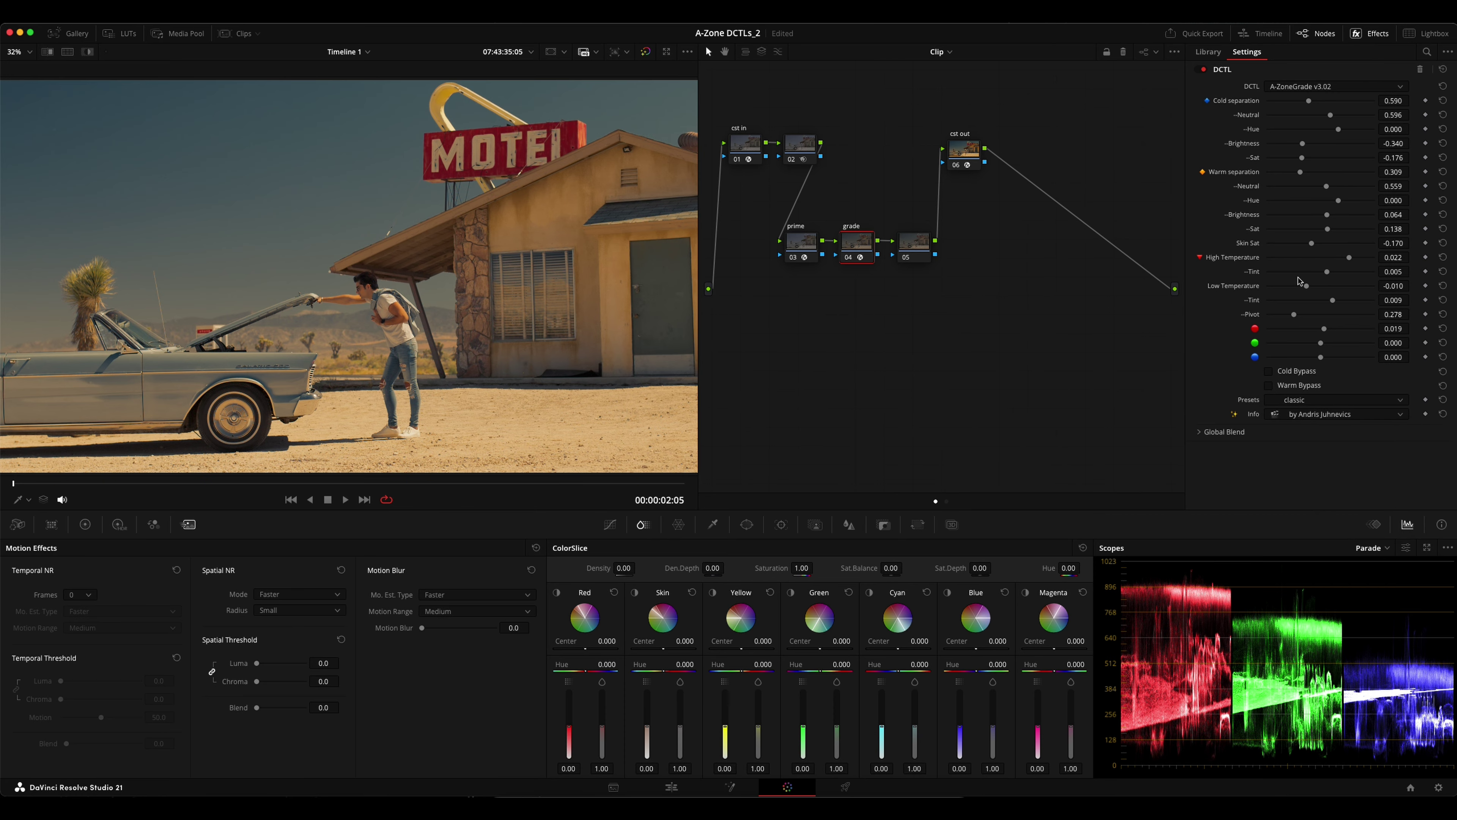
# Return to the locked Classic preset and save the project
pyautogui.click(1314, 400)
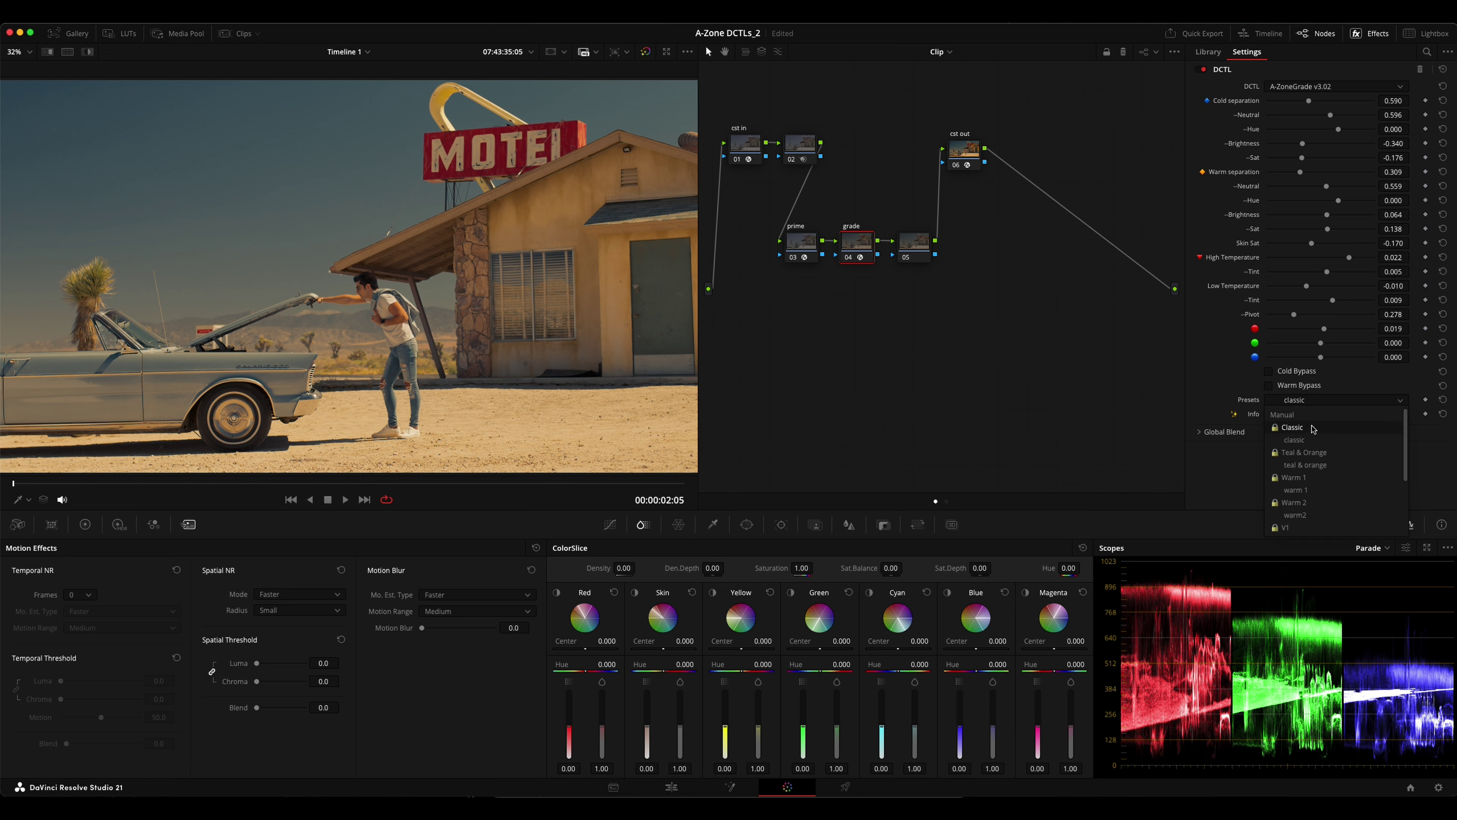
pyautogui.click(1278, 428)
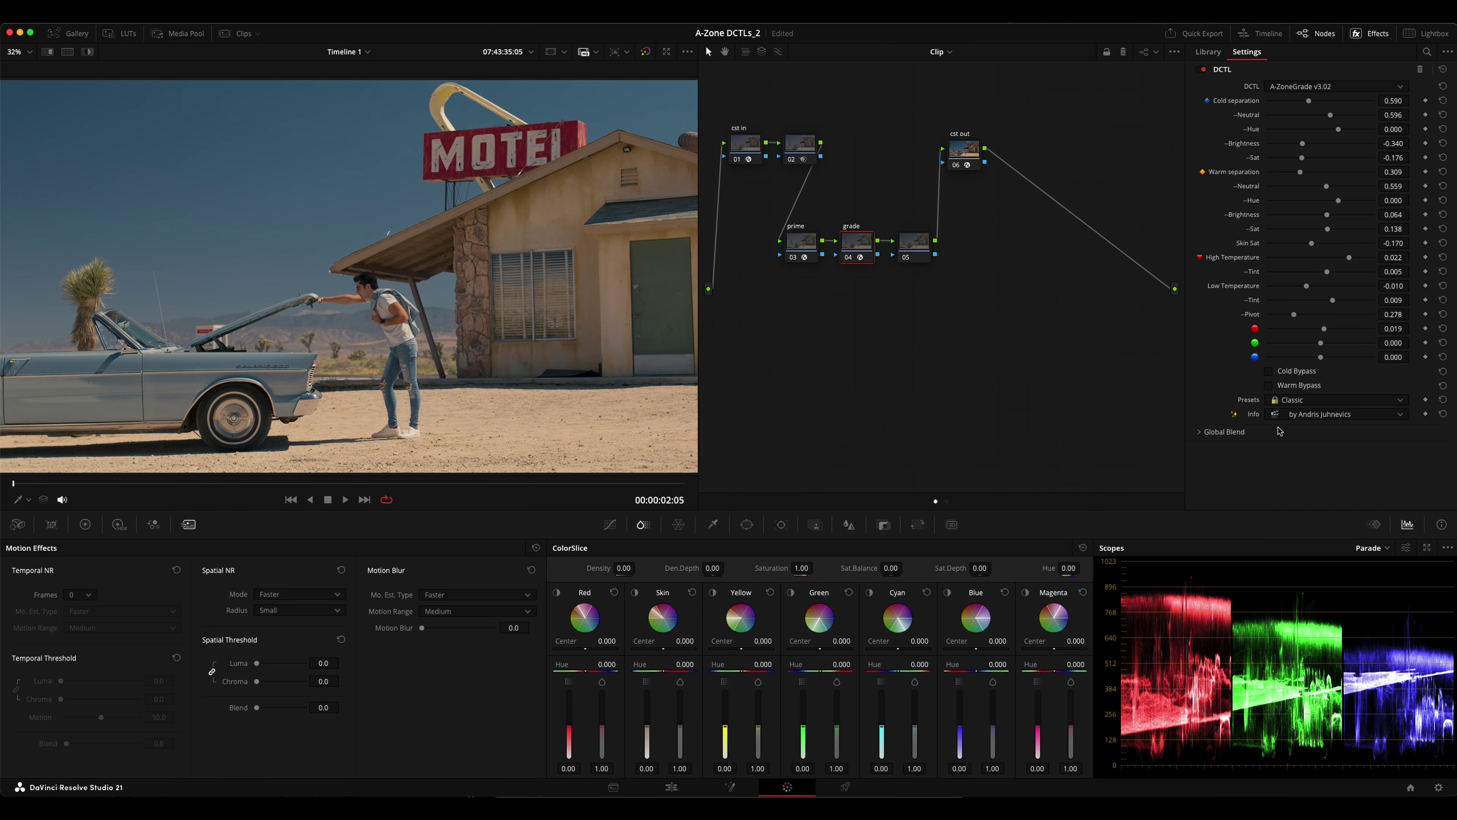
pyautogui.press('super+s')
pyautogui.click(1320, 406)
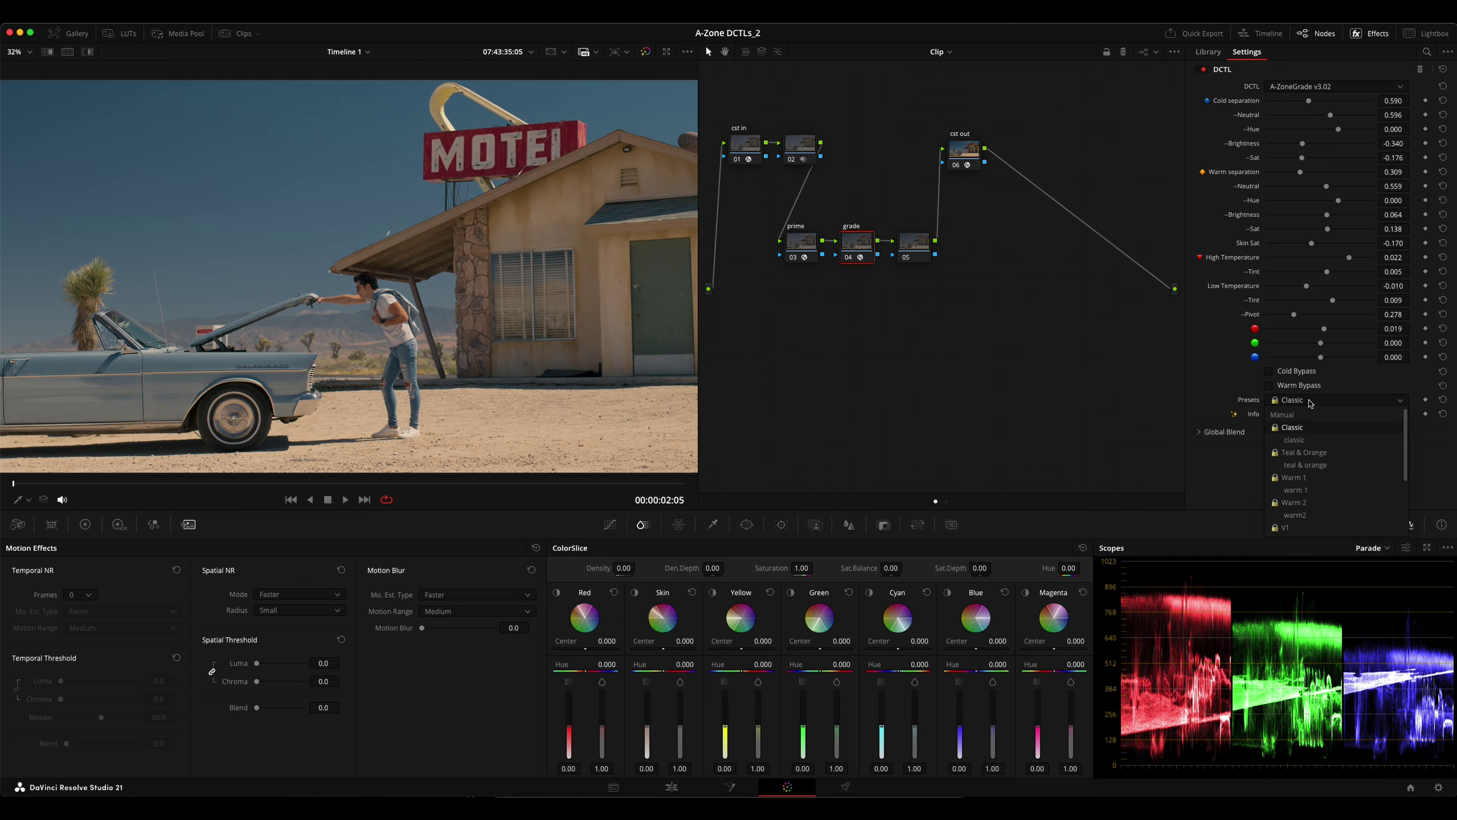
pyautogui.click(1321, 435)
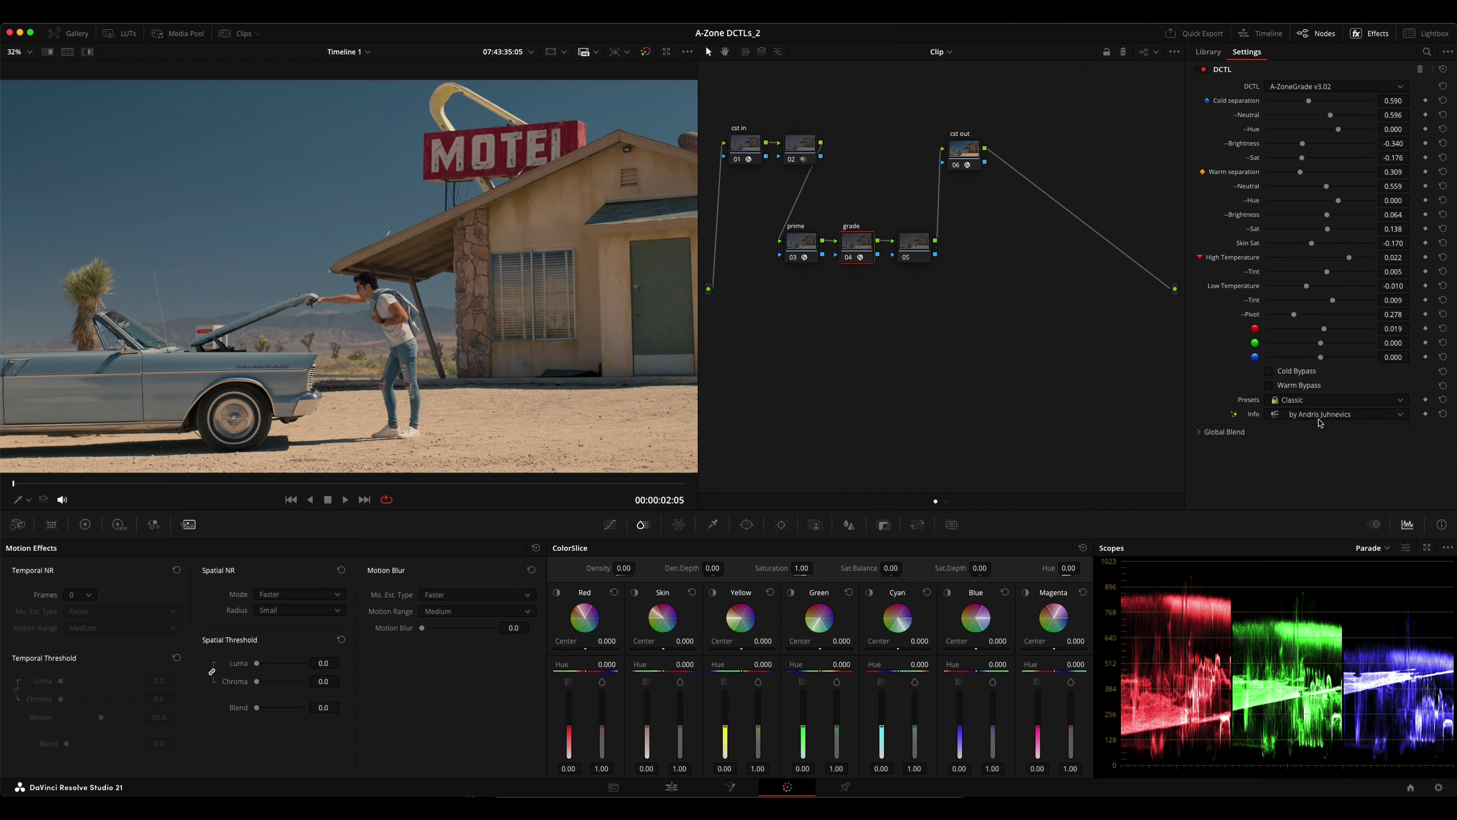
# Switch the preset back to Manual and then to the locked Classic for comparison
pyautogui.click(1312, 401)
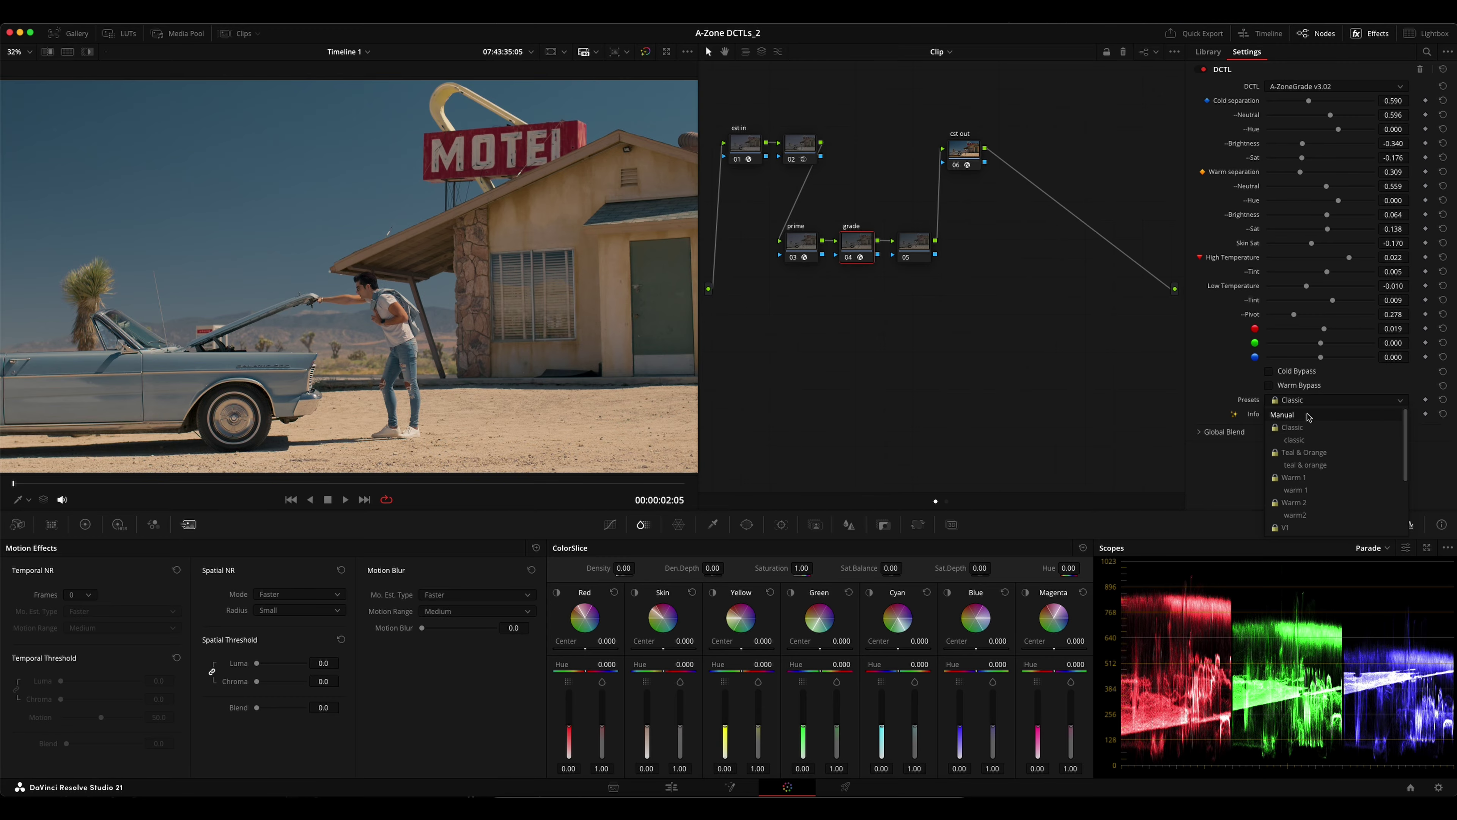
pyautogui.click(1282, 414)
pyautogui.click(1312, 400)
pyautogui.click(1309, 429)
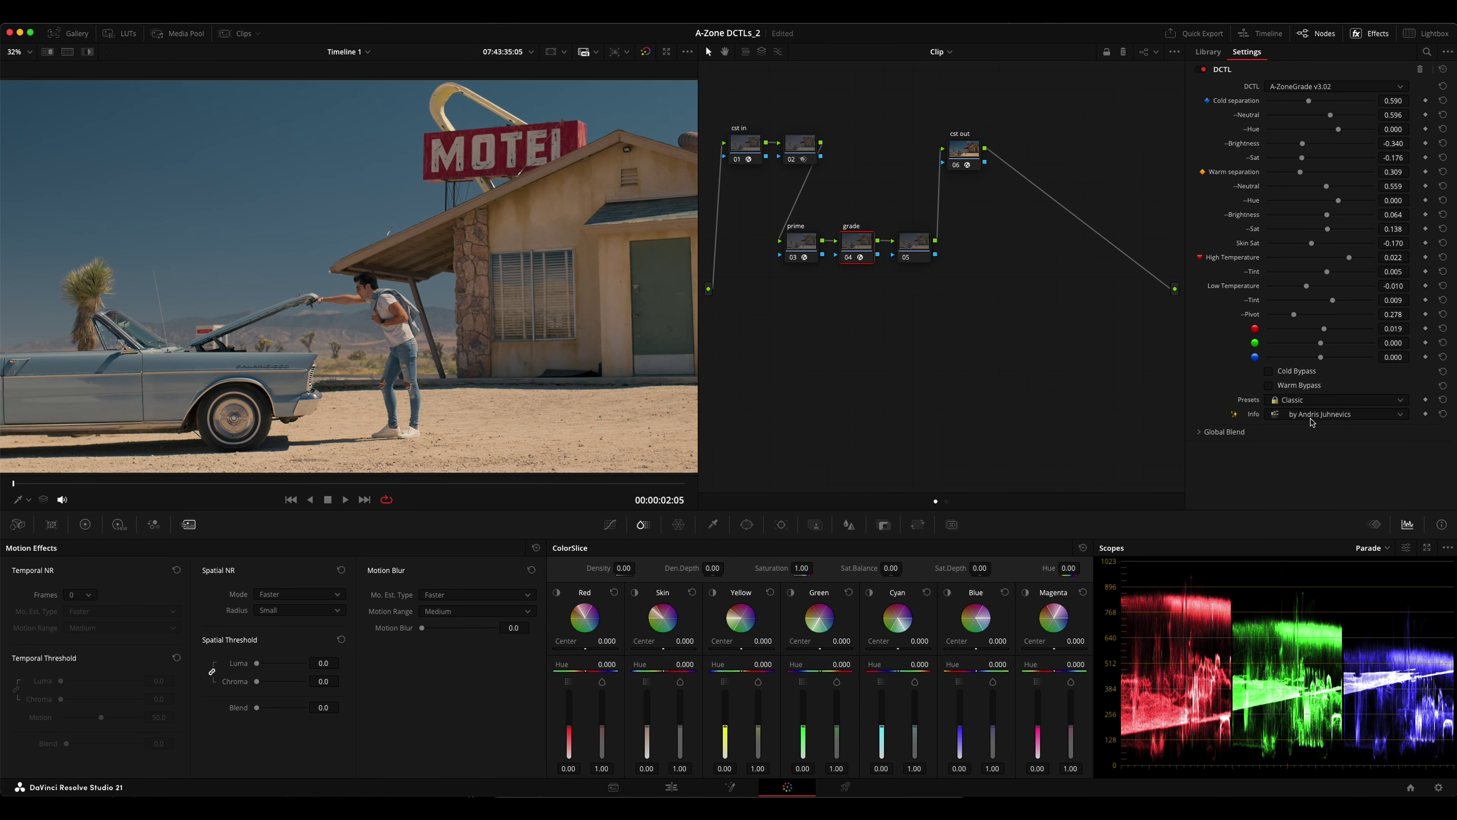
# Apply the locked Teal & Orange preset to the grade node
pyautogui.click(1311, 400)
pyautogui.click(1315, 453)
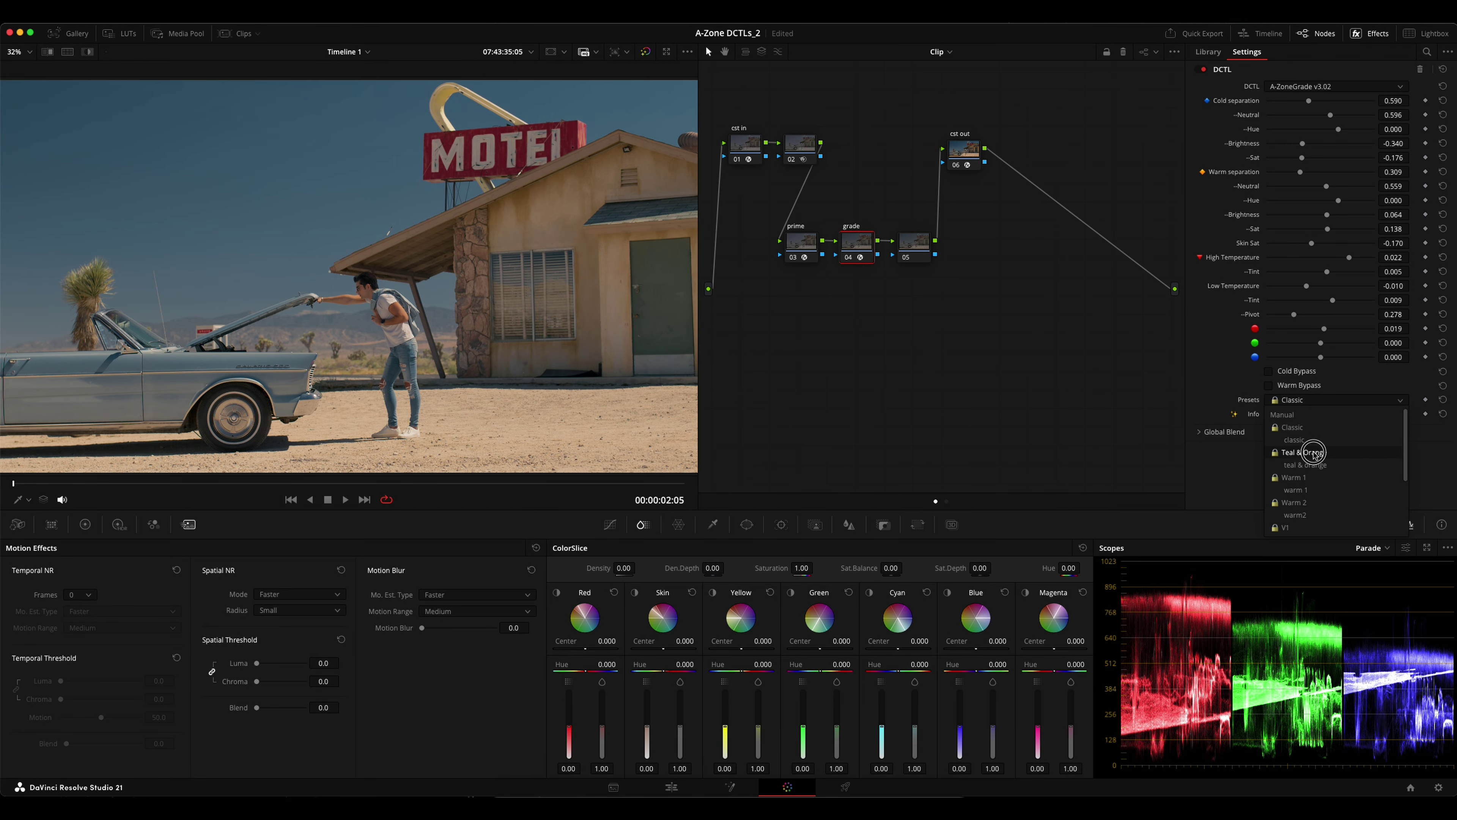
pyautogui.click(1319, 402)
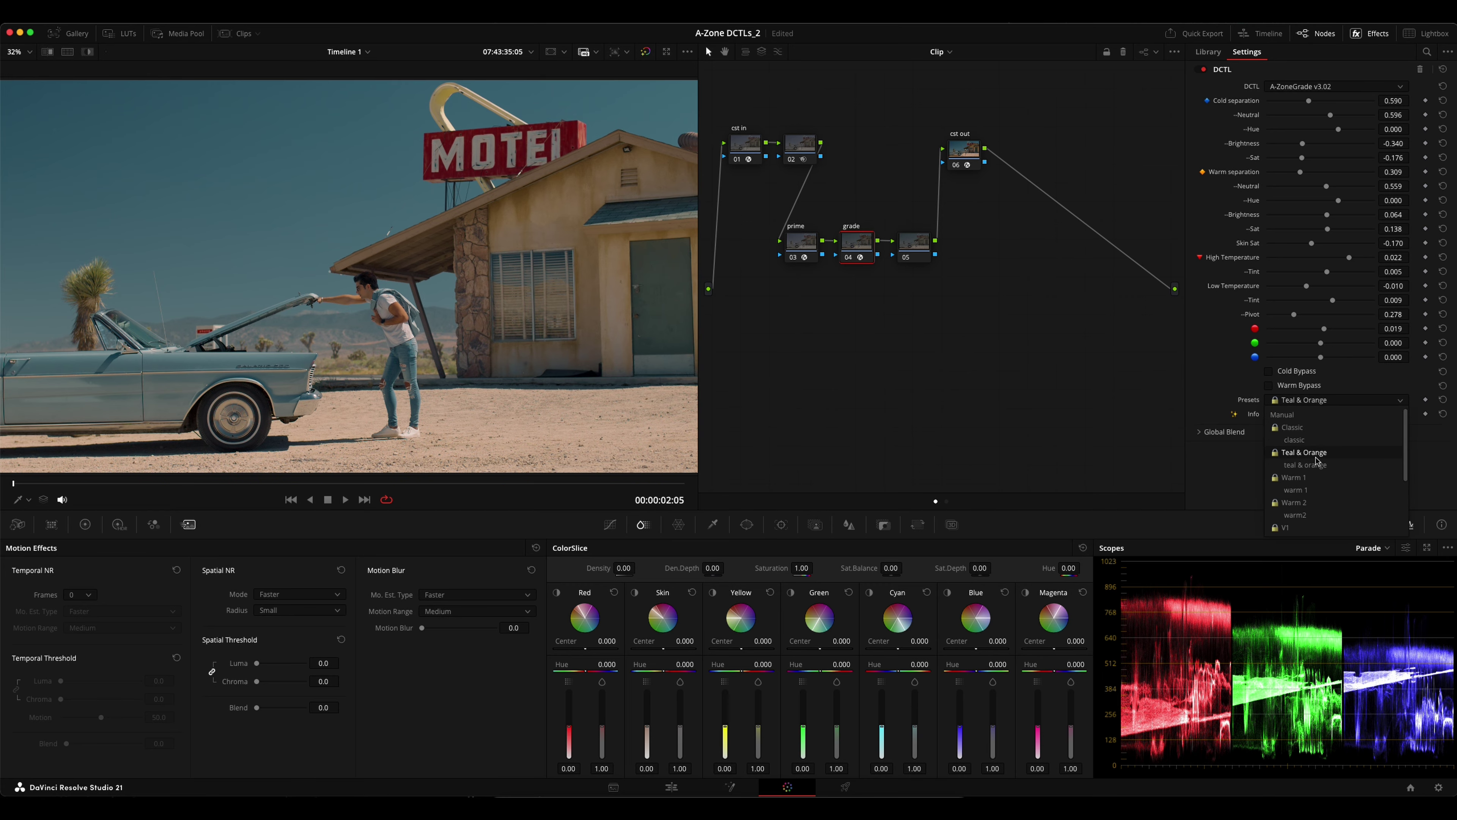
# Apply the locked Warm 1 preset to the grade node, followed by the locked Warm 2 preset
pyautogui.click(1319, 482)
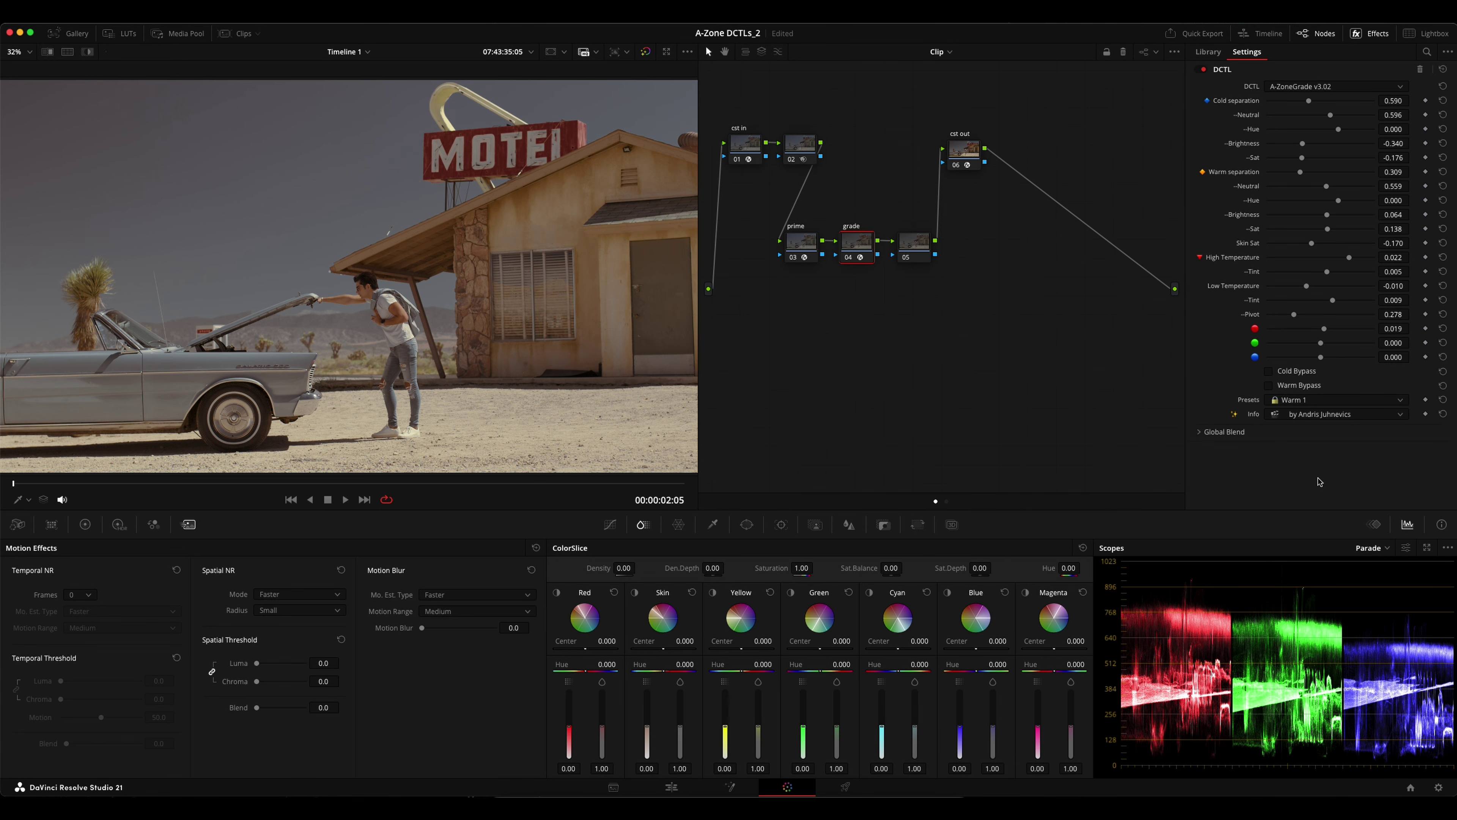
pyautogui.click(1318, 403)
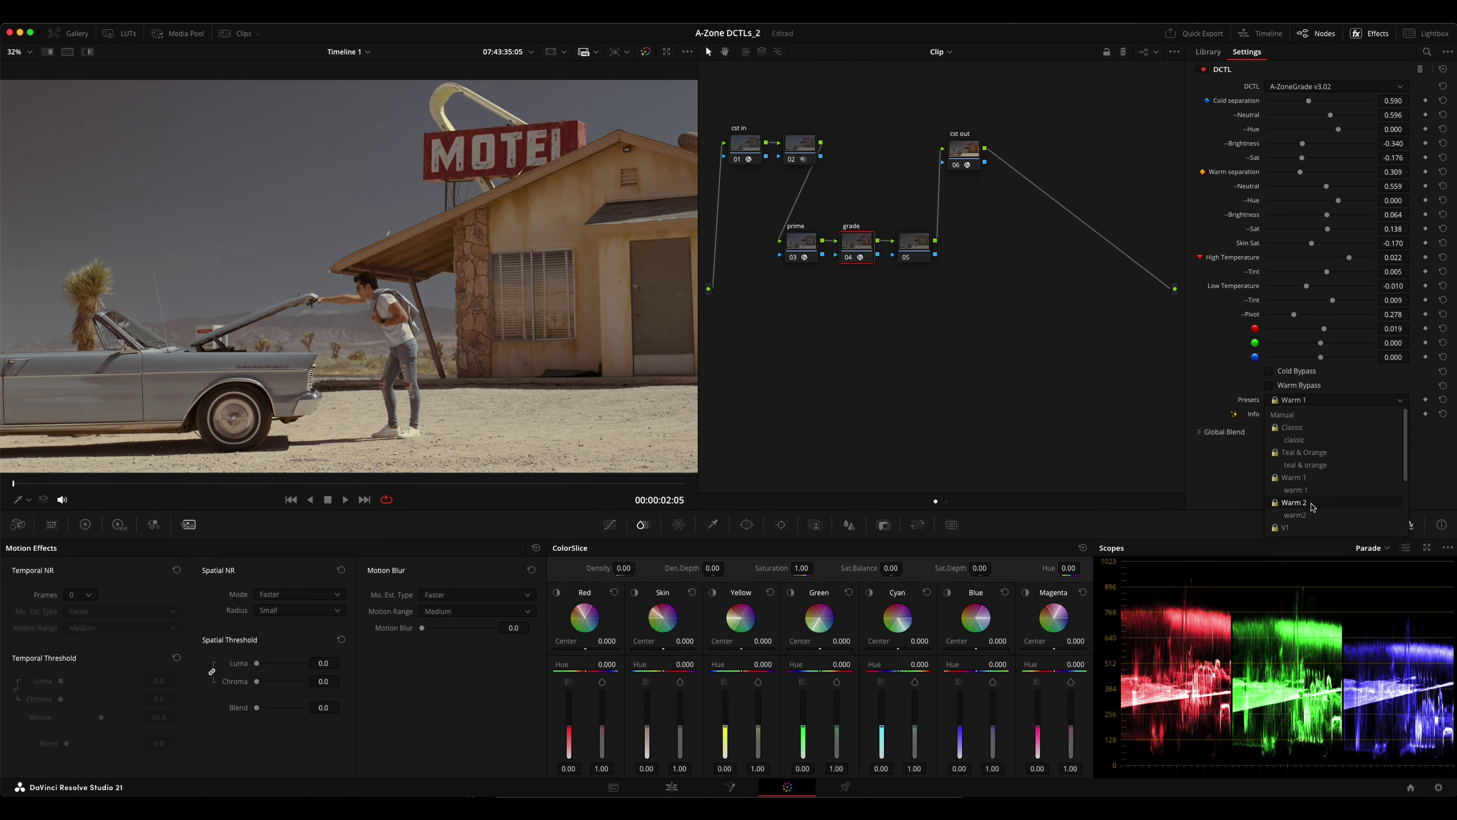
pyautogui.click(1312, 508)
# Try the locked V1 preset and the locked V2 preset on the grade node
pyautogui.click(1318, 399)
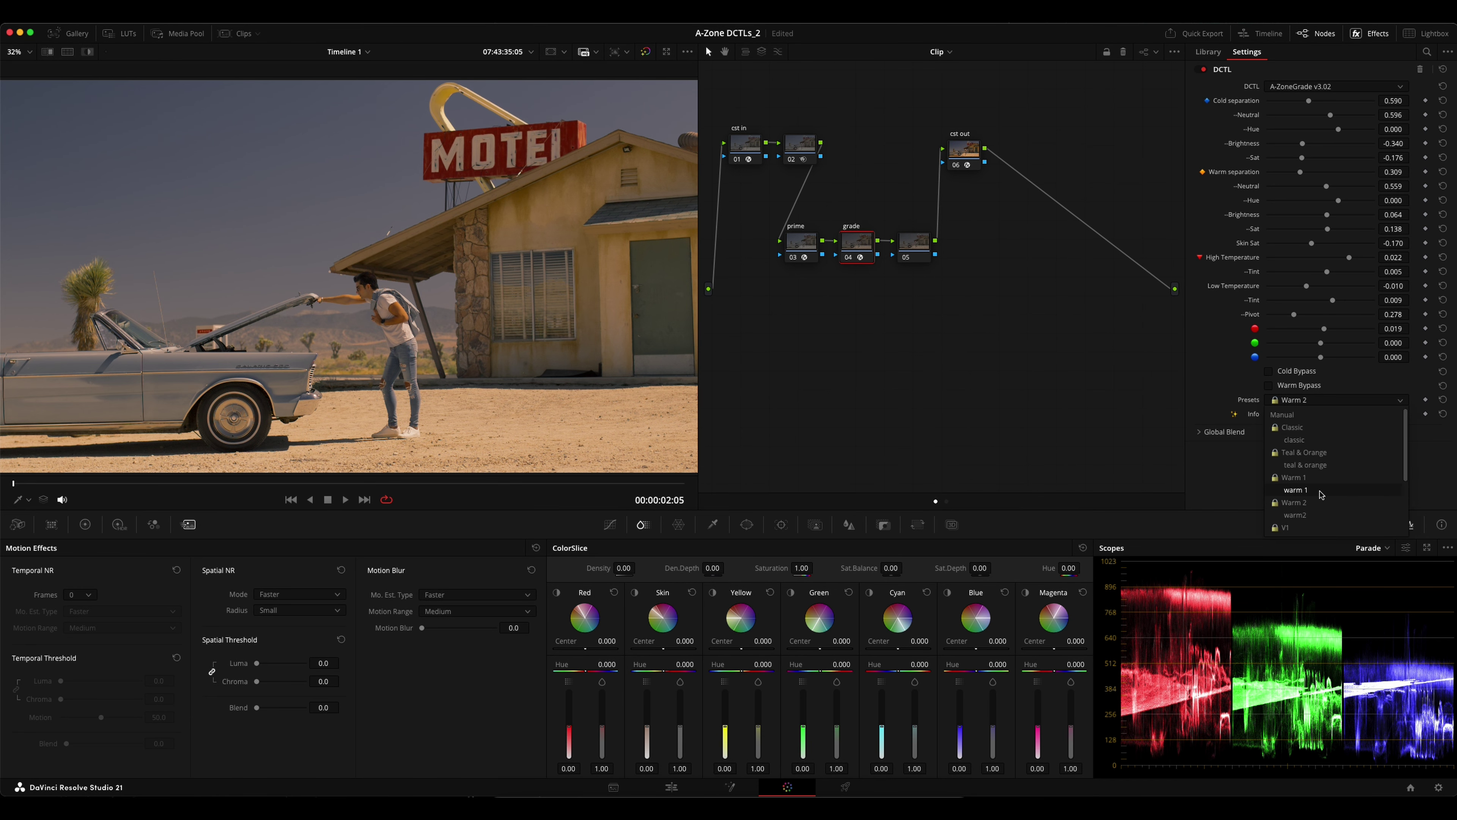
pyautogui.scroll(-2, 1312, 482)
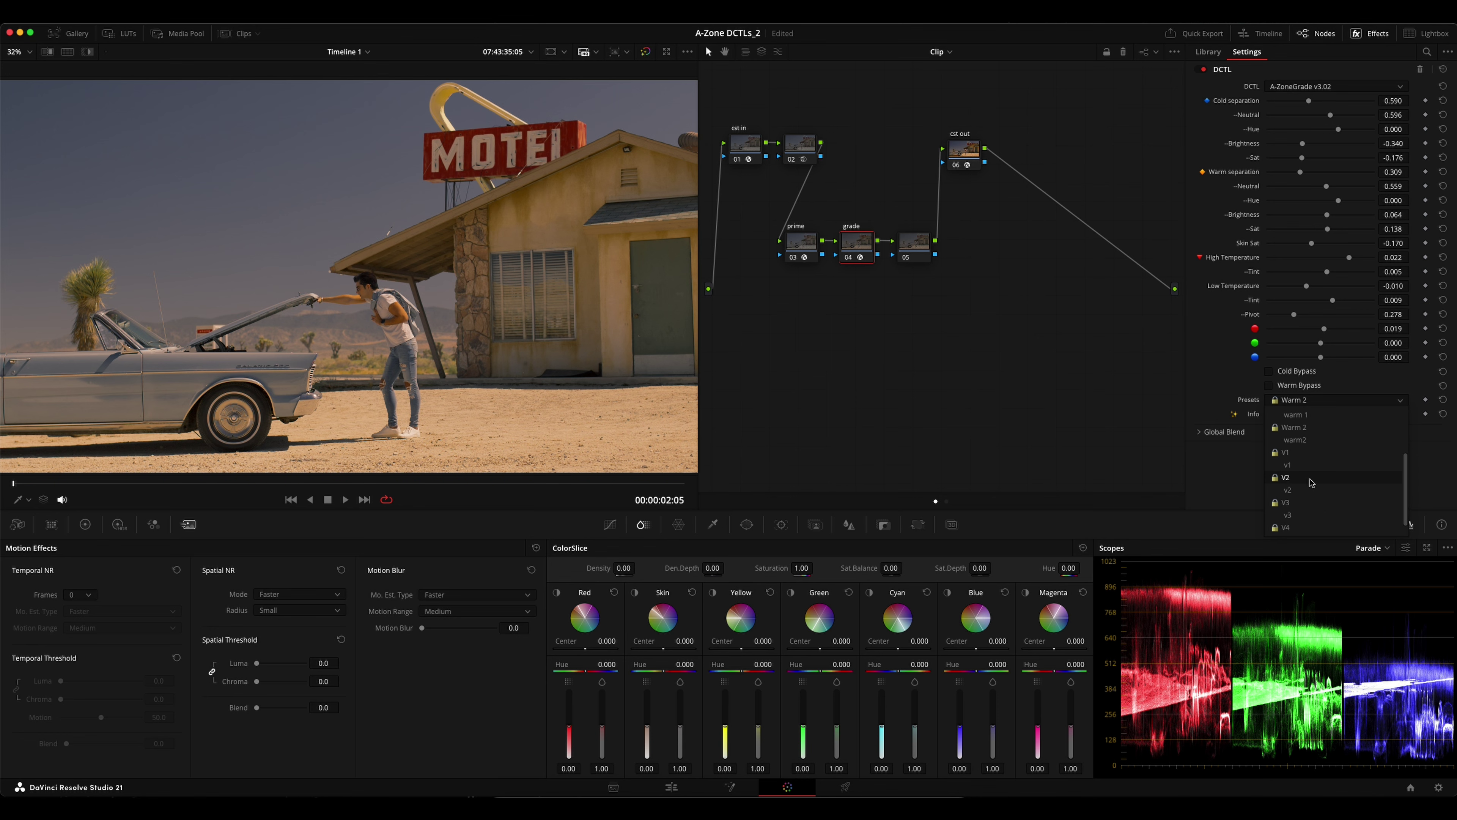
pyautogui.click(1307, 455)
pyautogui.click(1317, 401)
pyautogui.click(1307, 485)
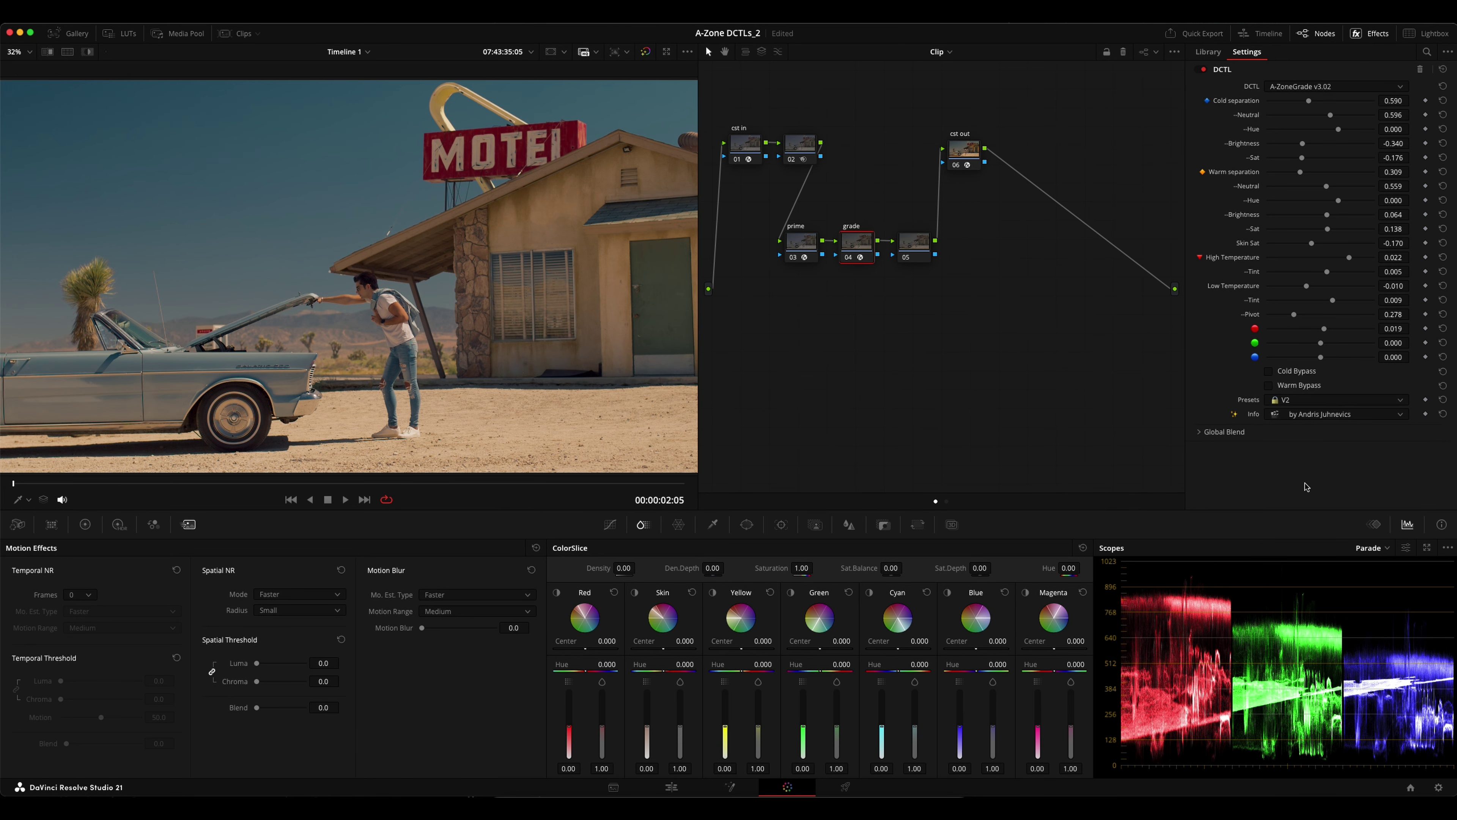
# Apply the locked V3 preset and toggle the grade node off and on to compare the image
pyautogui.click(1322, 400)
pyautogui.click(1307, 501)
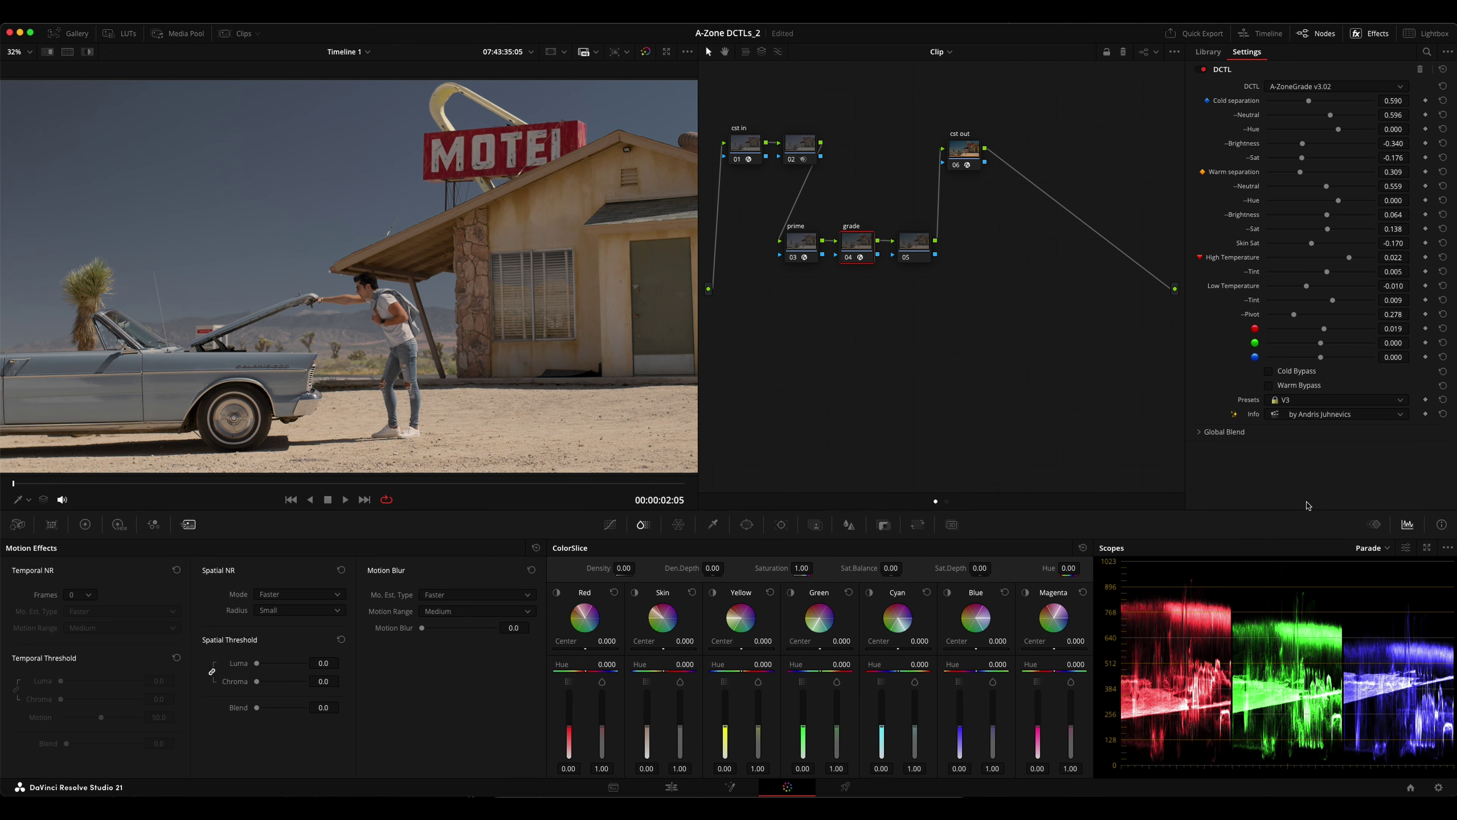
pyautogui.click(849, 257)
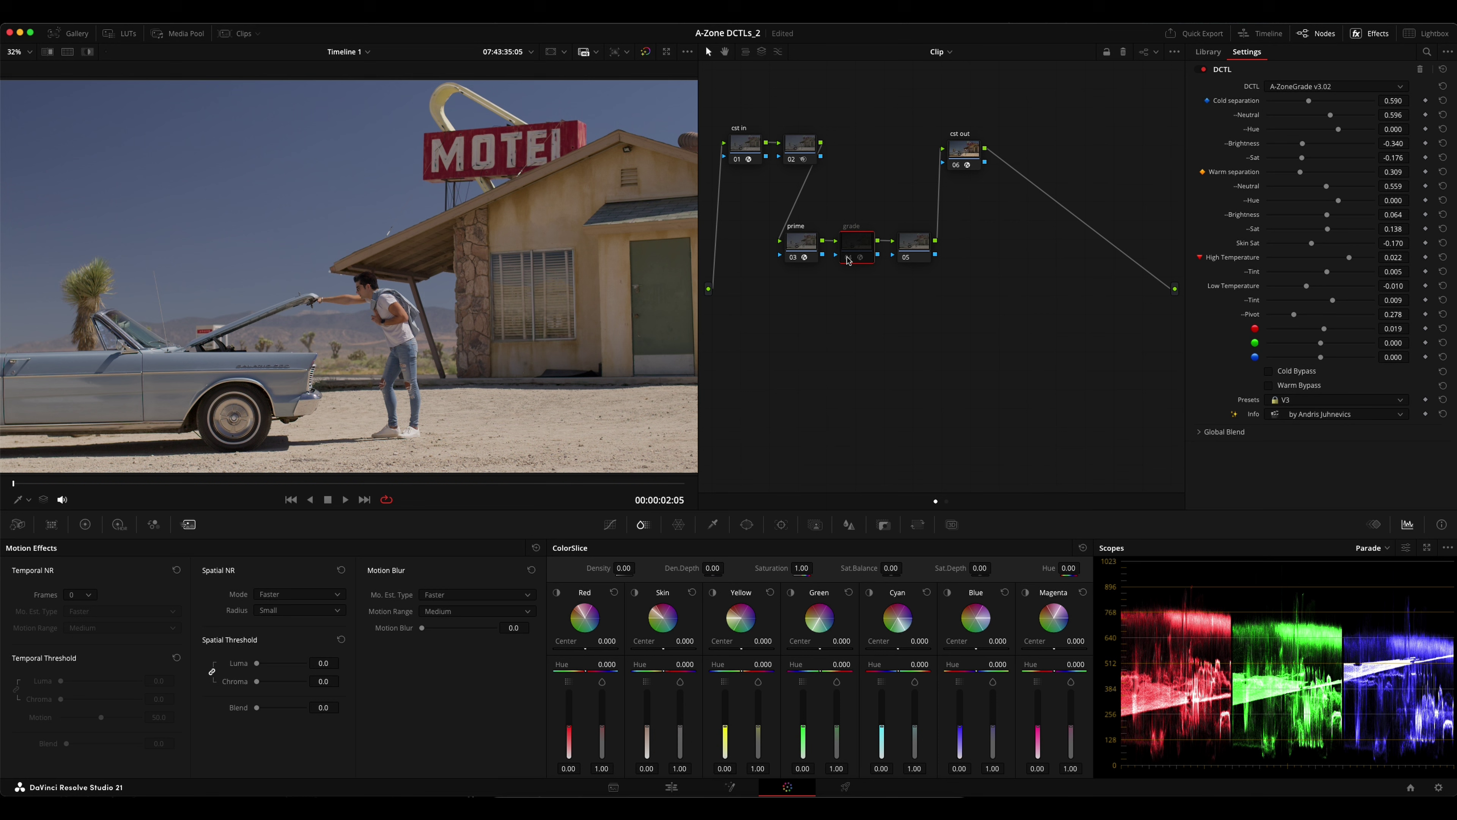
pyautogui.click(849, 258)
# Apply the locked V4 preset and return the preset selection to Manual
pyautogui.click(1313, 401)
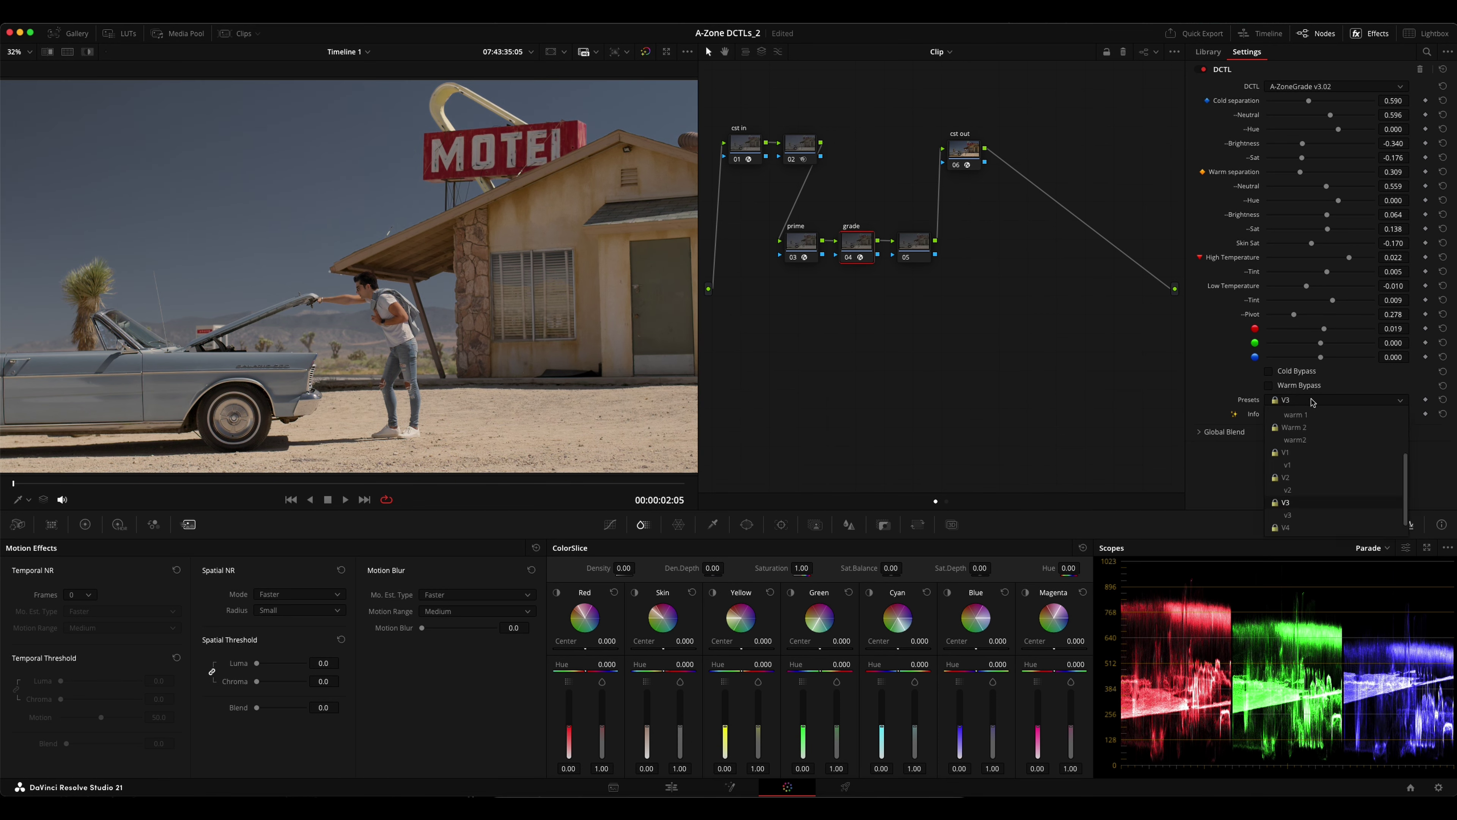
pyautogui.click(1307, 529)
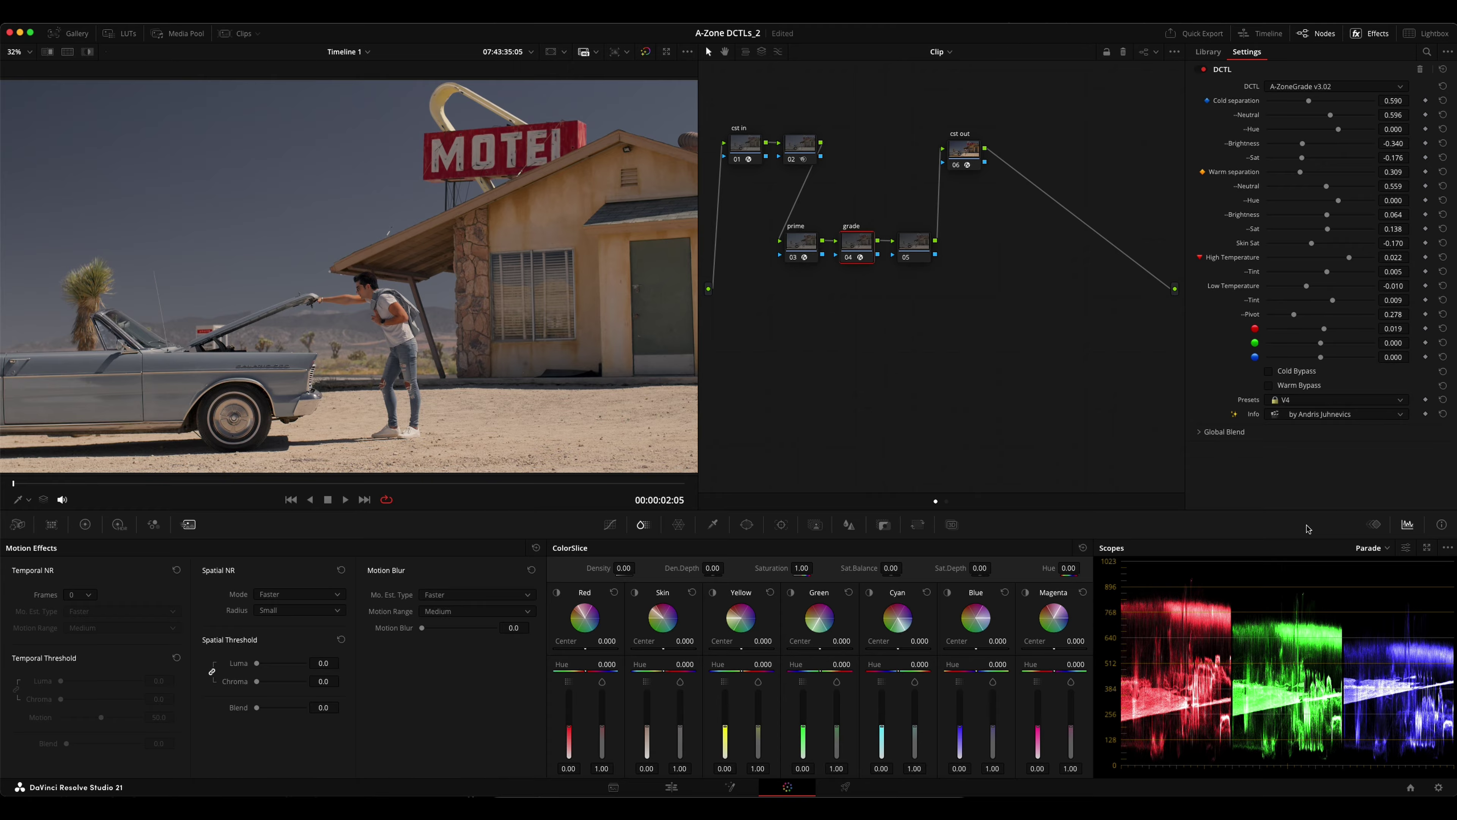
pyautogui.click(1314, 401)
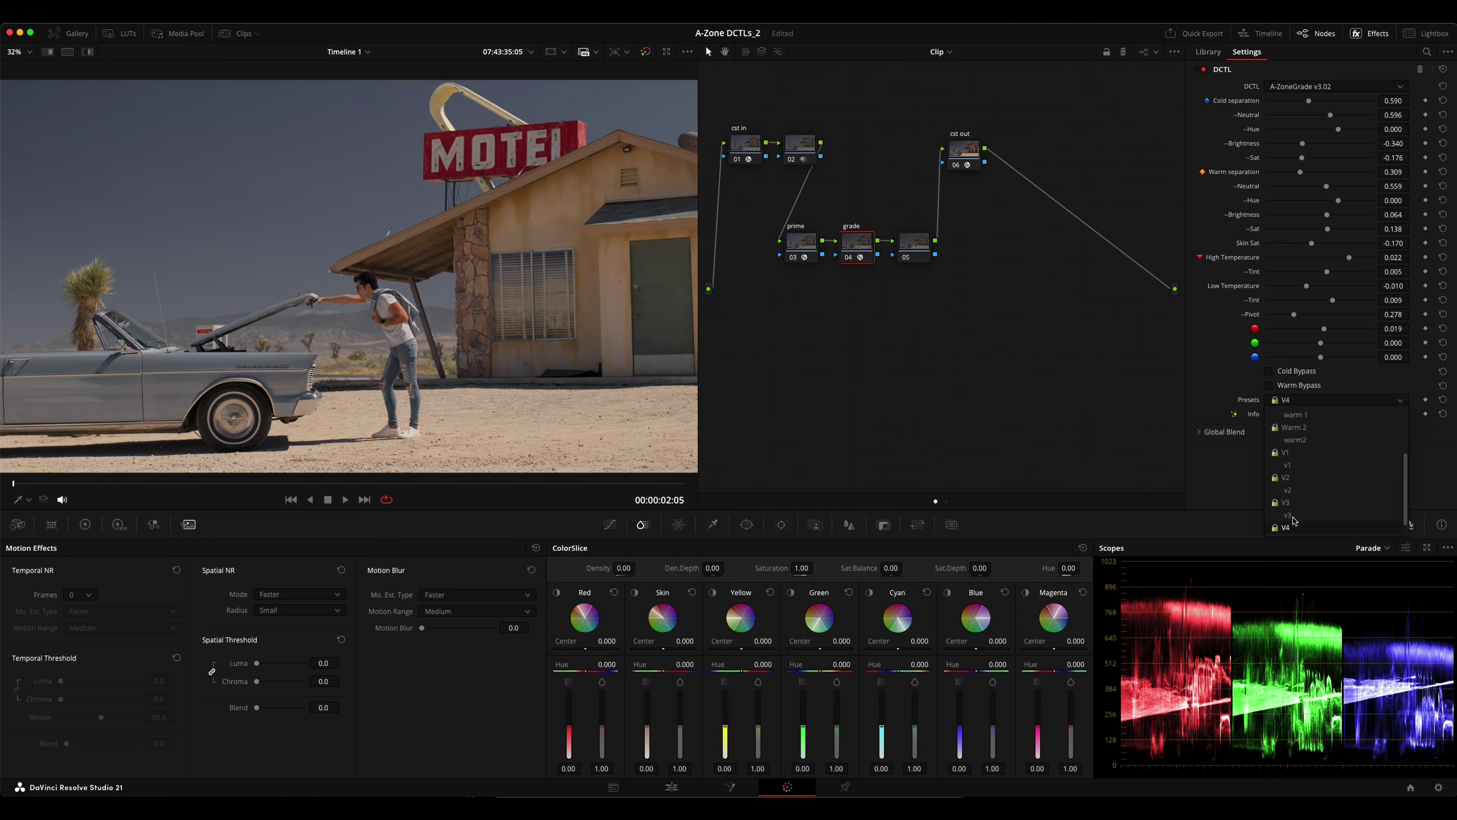
pyautogui.scroll(-1, 1336, 494)
pyautogui.scroll(7, 1336, 495)
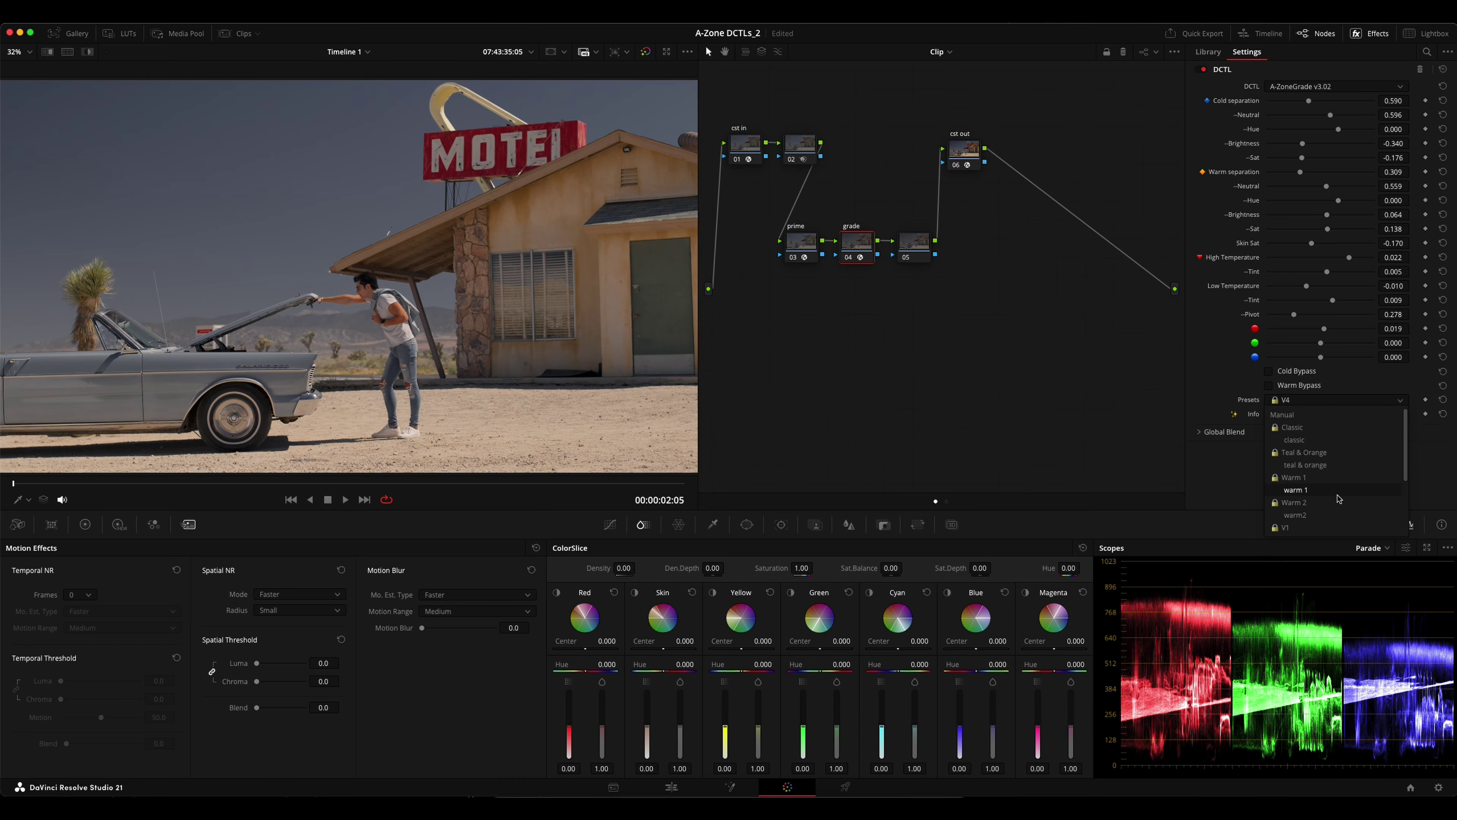
pyautogui.click(1300, 415)
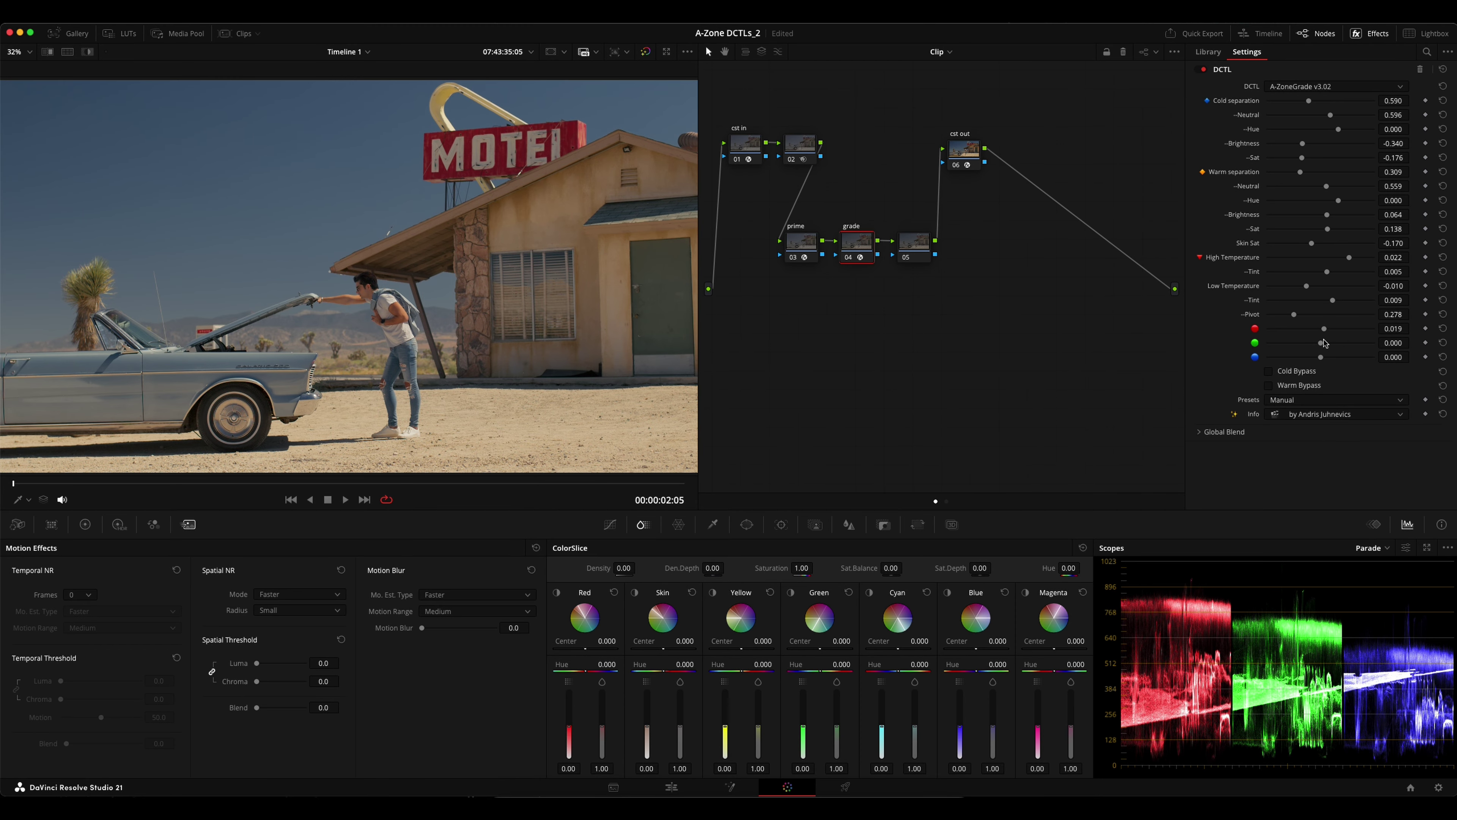
# Reset all of the DCTL's parameters to their defaults and enlarge the viewer while keeping the effect settings visible
pyautogui.click(1444, 70)
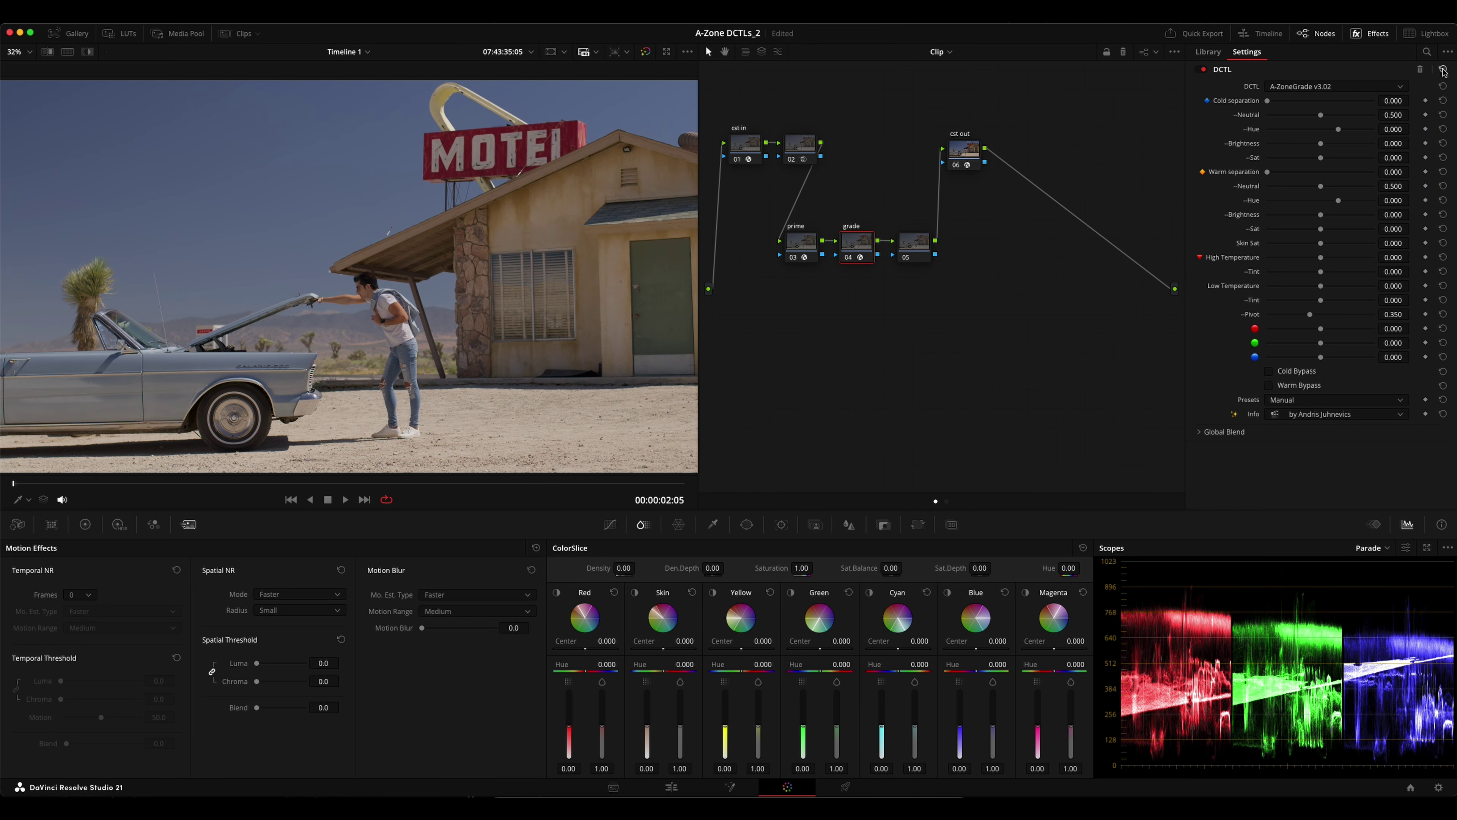
pyautogui.hotkey('alt', 'f')
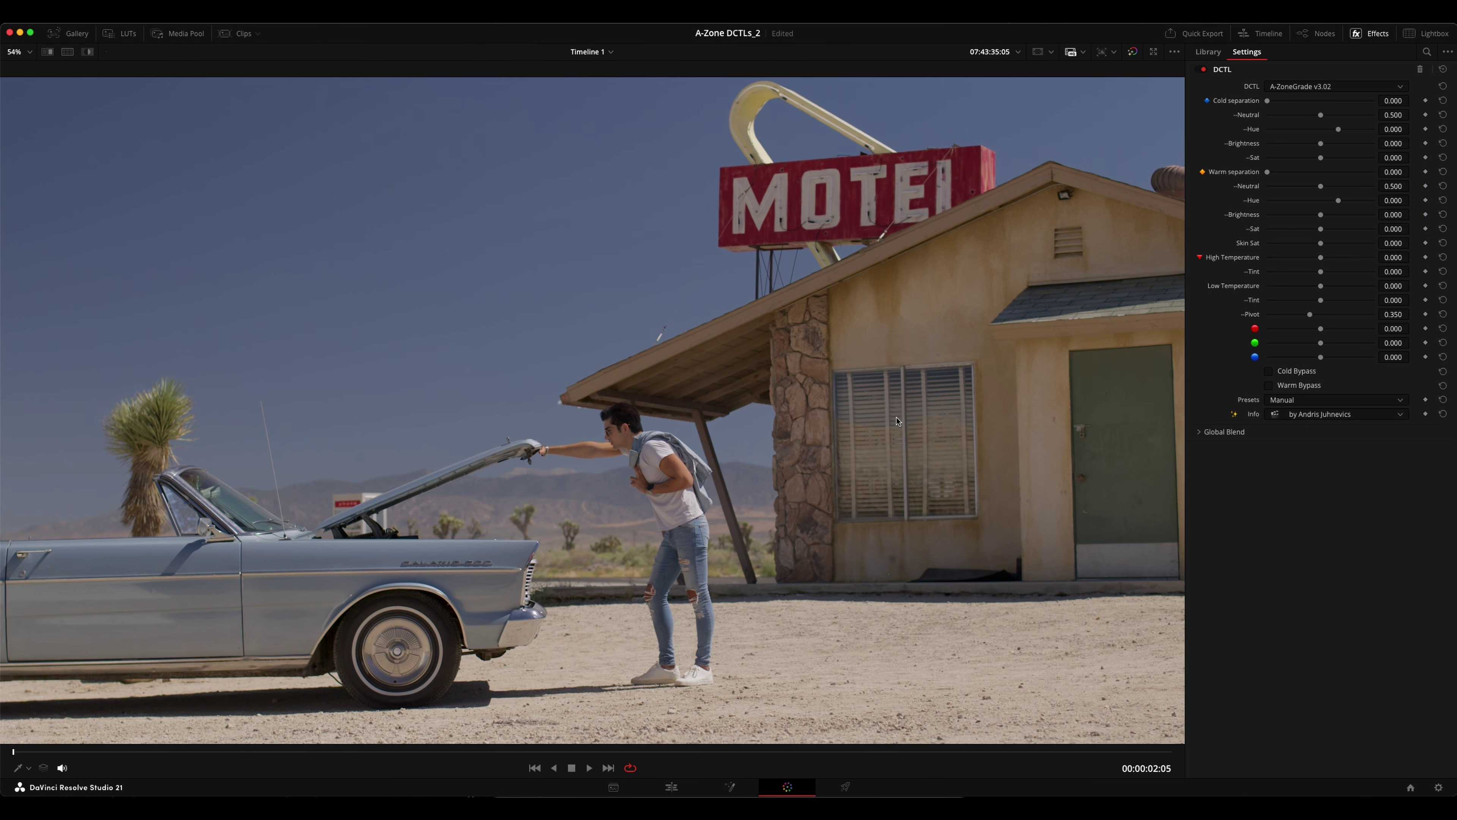
# With the sliders at their defaults, apply the locked Classic preset and switch to the unlocked classic version
pyautogui.click(1310, 401)
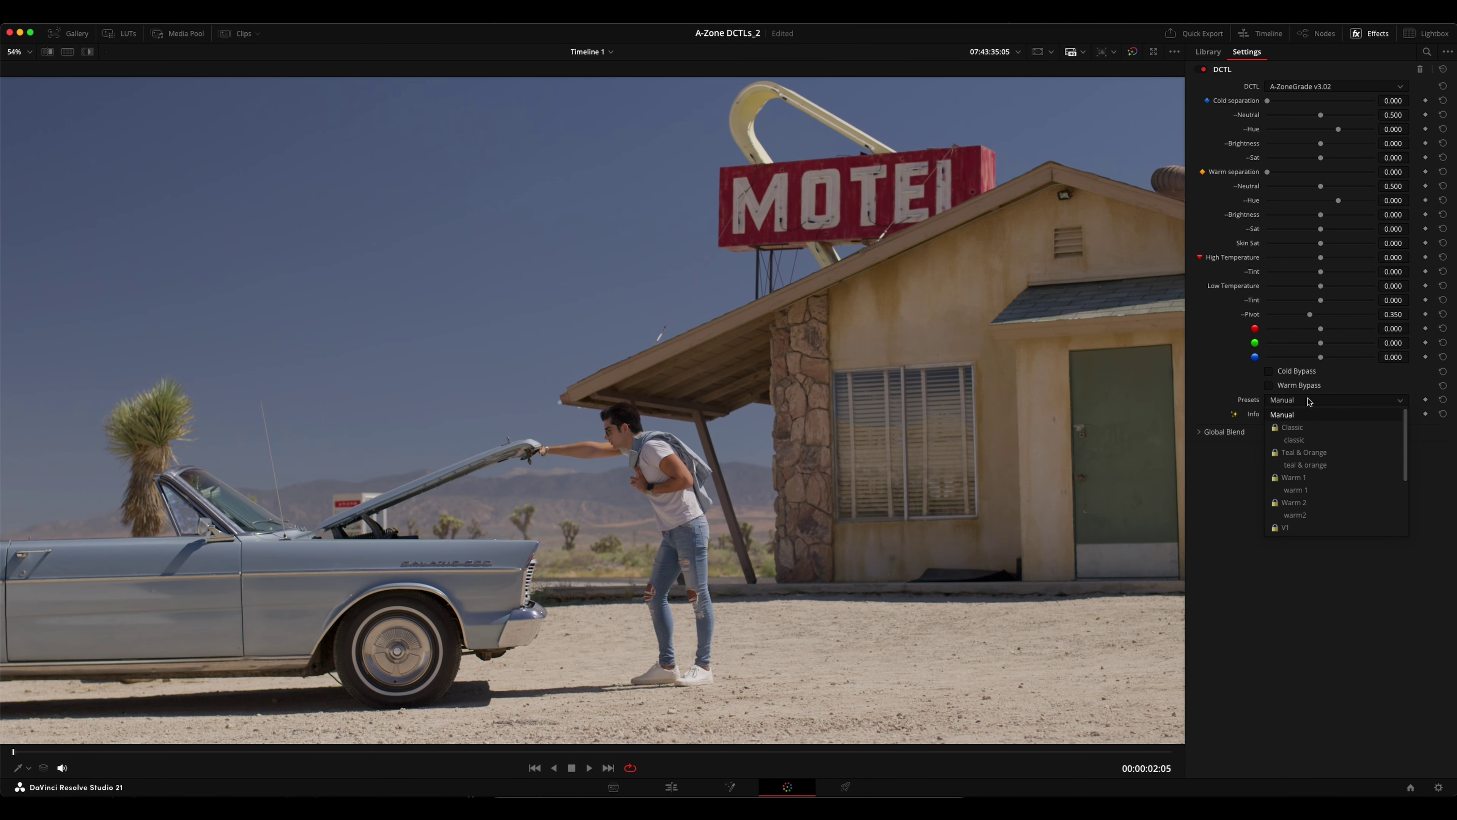
pyautogui.click(1303, 426)
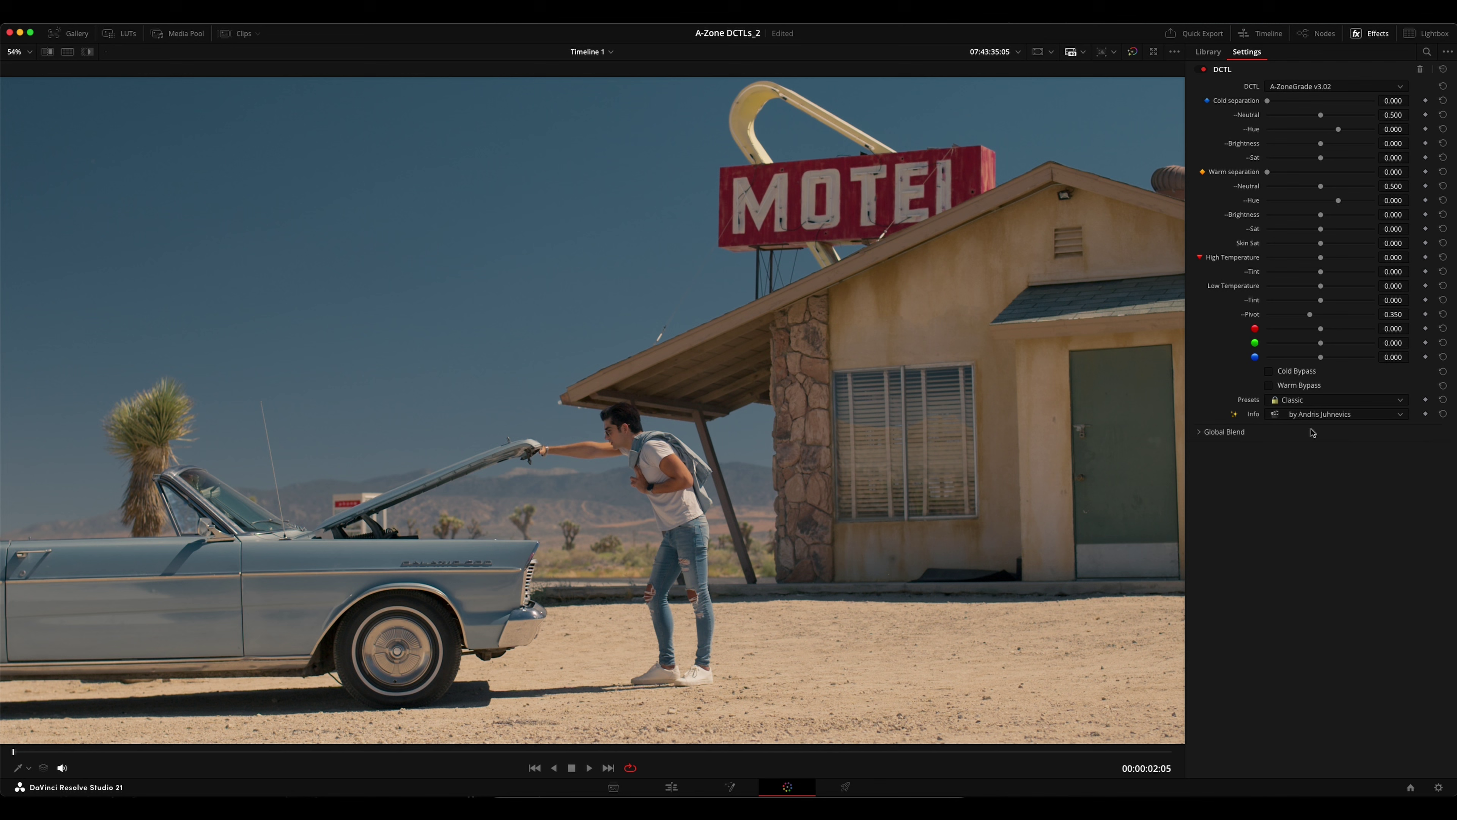
pyautogui.click(1309, 403)
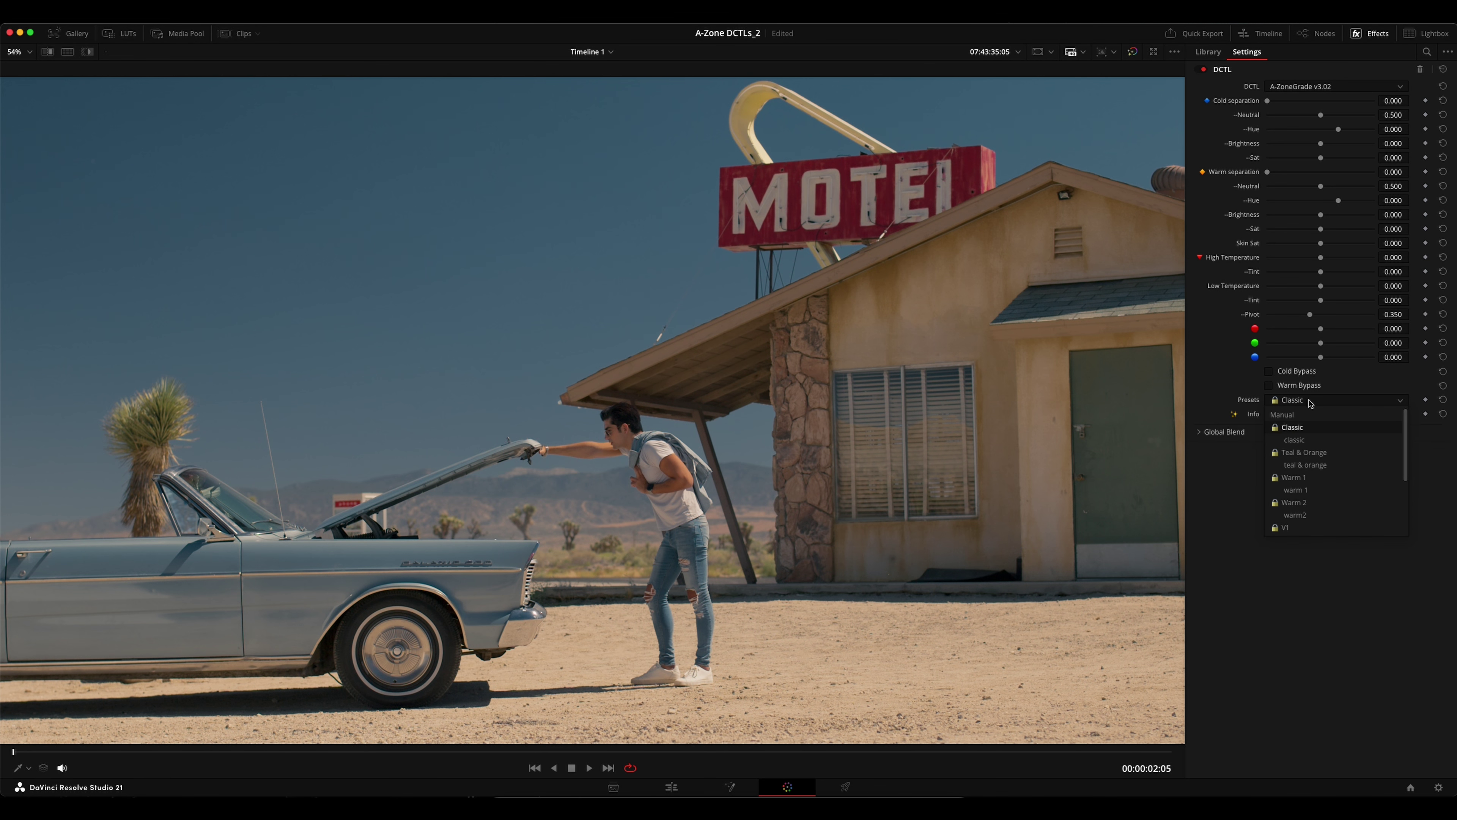
pyautogui.click(1297, 439)
# Apply the locked Teal & Orange preset and switch to the unlocked teal & orange version
pyautogui.click(1313, 401)
pyautogui.click(1307, 465)
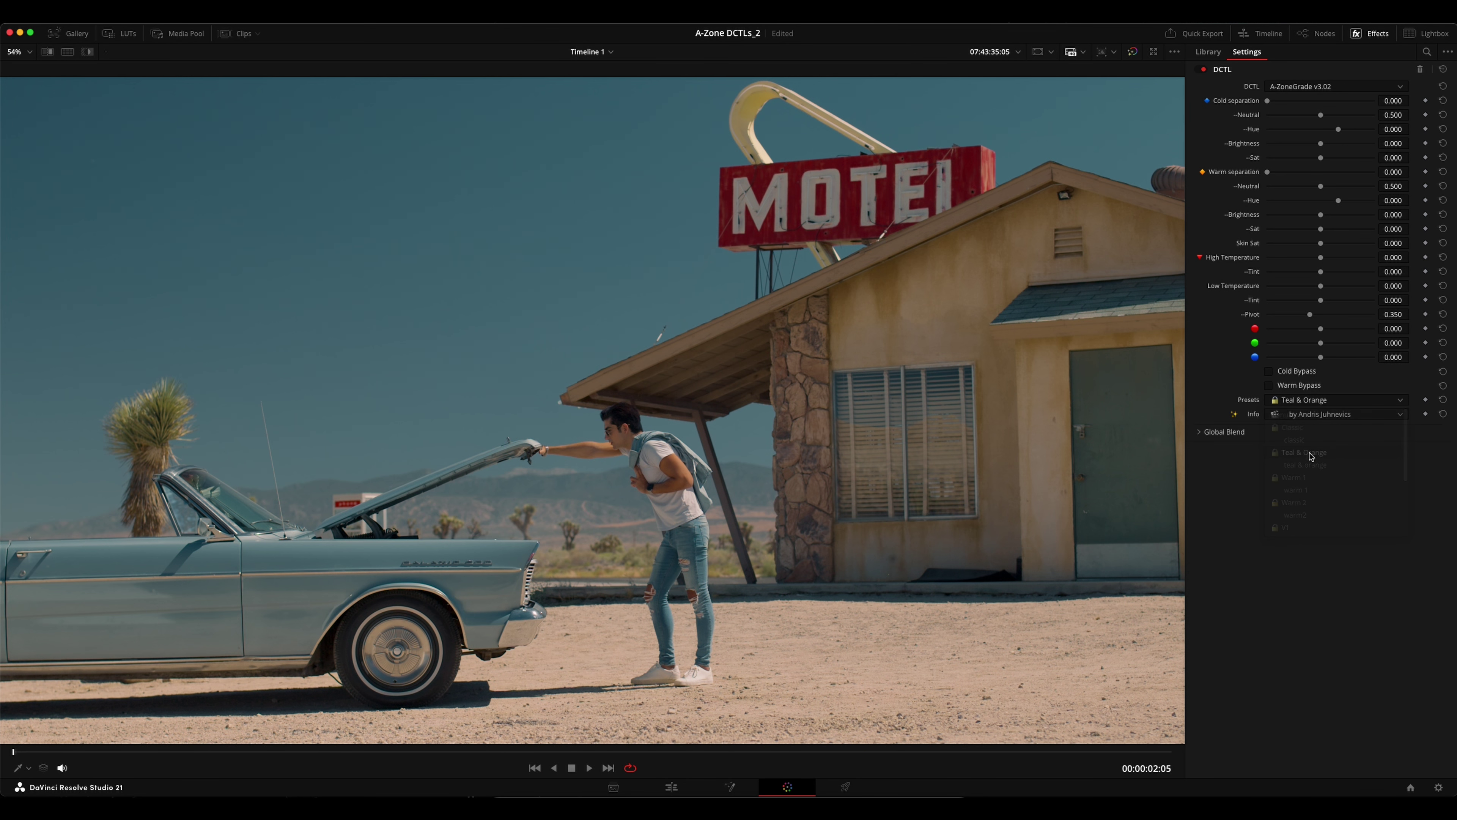
pyautogui.click(1315, 401)
pyautogui.click(1307, 465)
# Apply the locked Warm 1 preset and switch to the unlocked warm 1 version
pyautogui.click(1342, 400)
pyautogui.click(1327, 478)
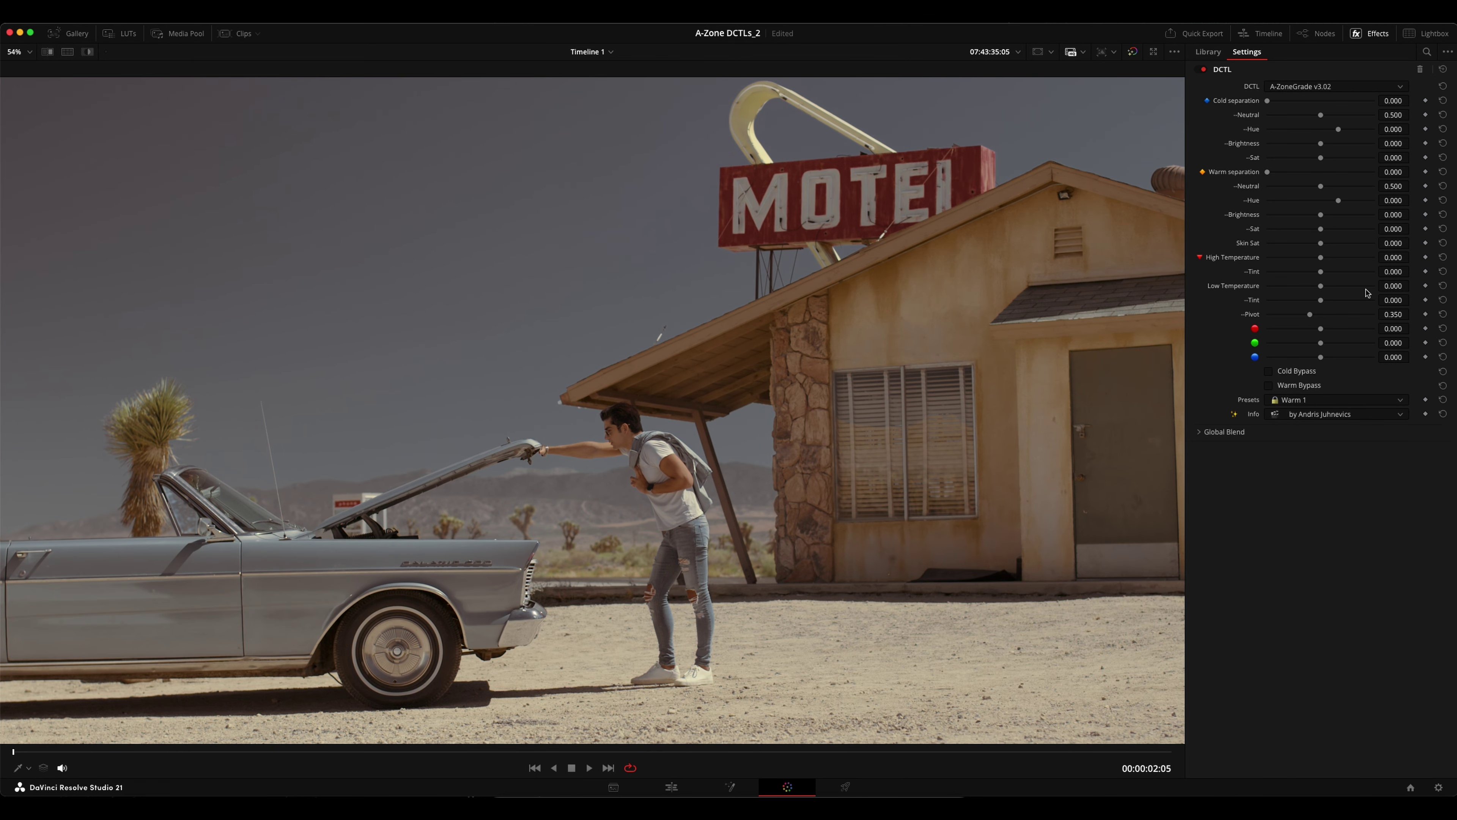
pyautogui.click(1318, 402)
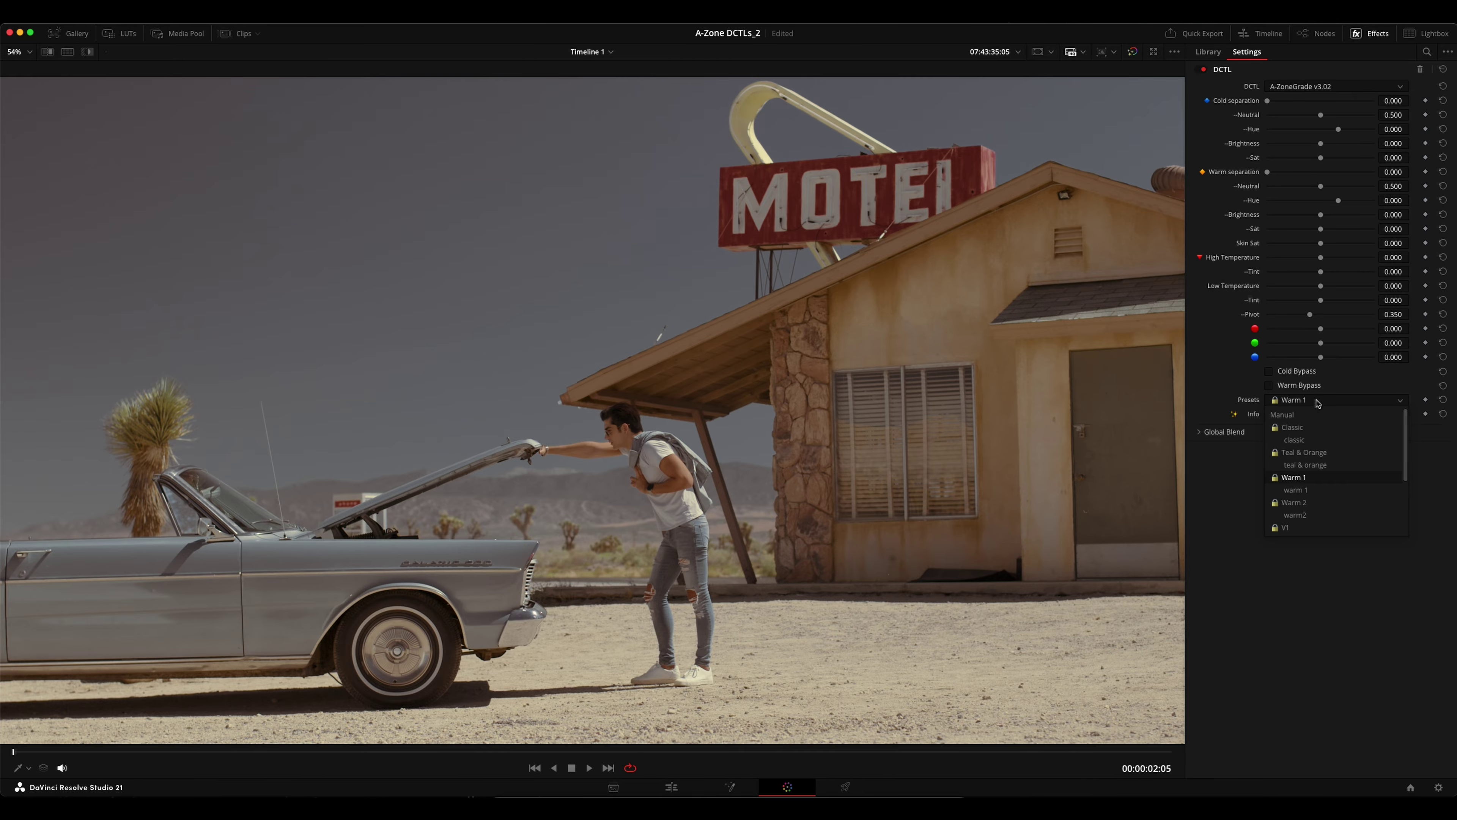
pyautogui.click(1308, 492)
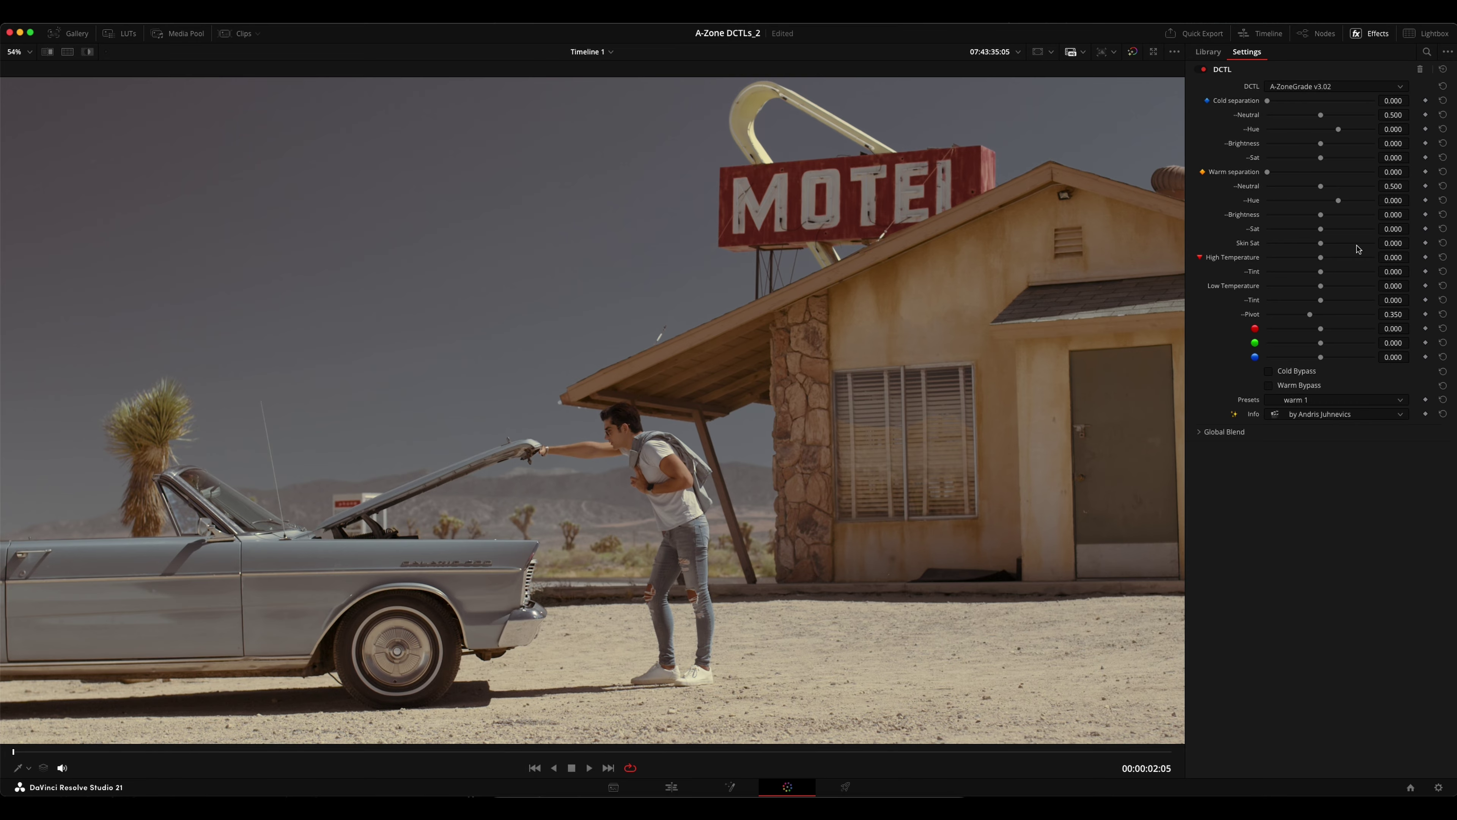
# Set Cold separation to 0.016 and toggle Cold Bypass and Warm Bypass on and off to compare their effect
pyautogui.click(1269, 101)
pyautogui.click(1269, 372)
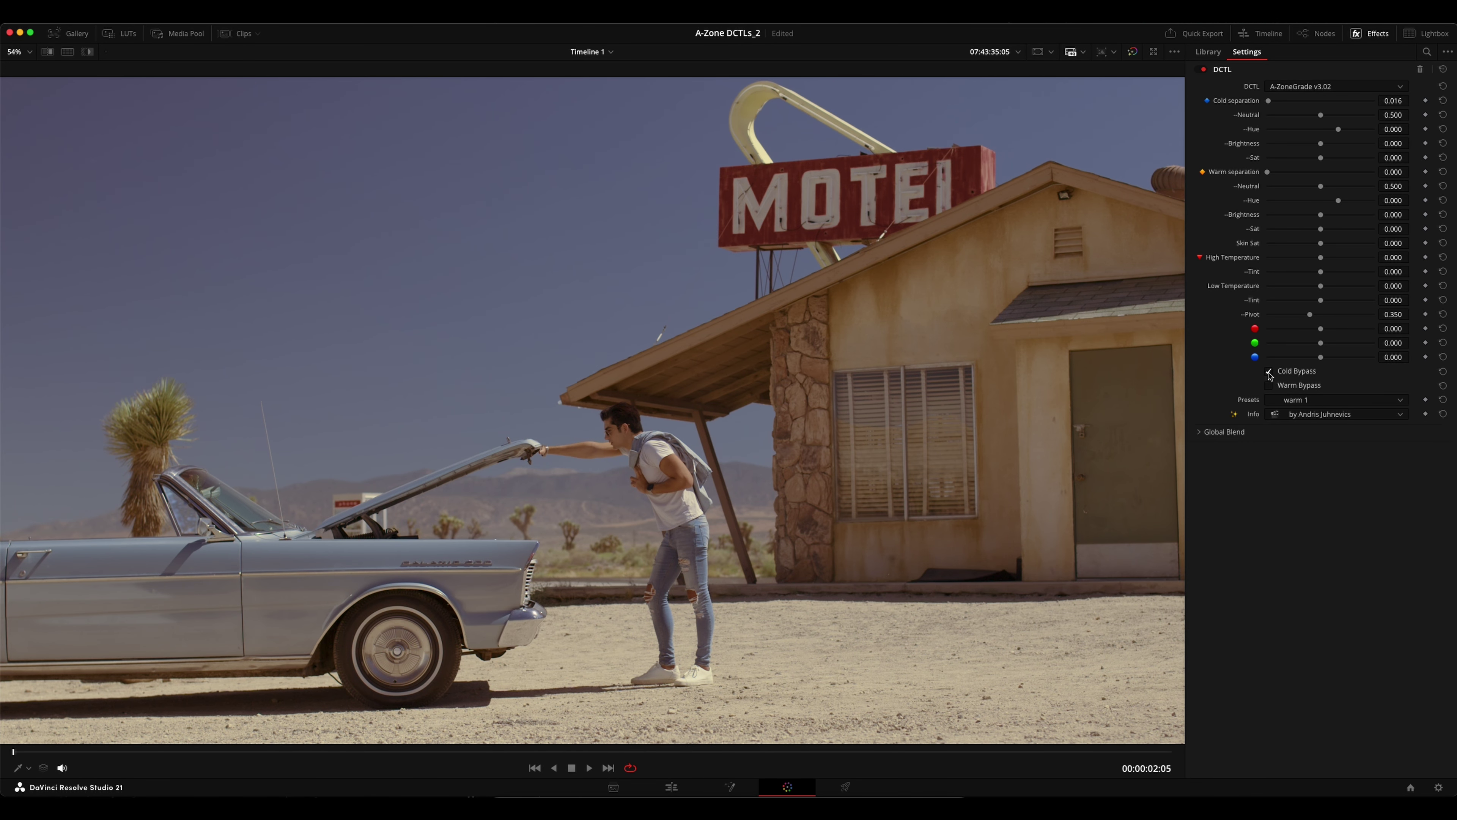
pyautogui.click(1268, 372)
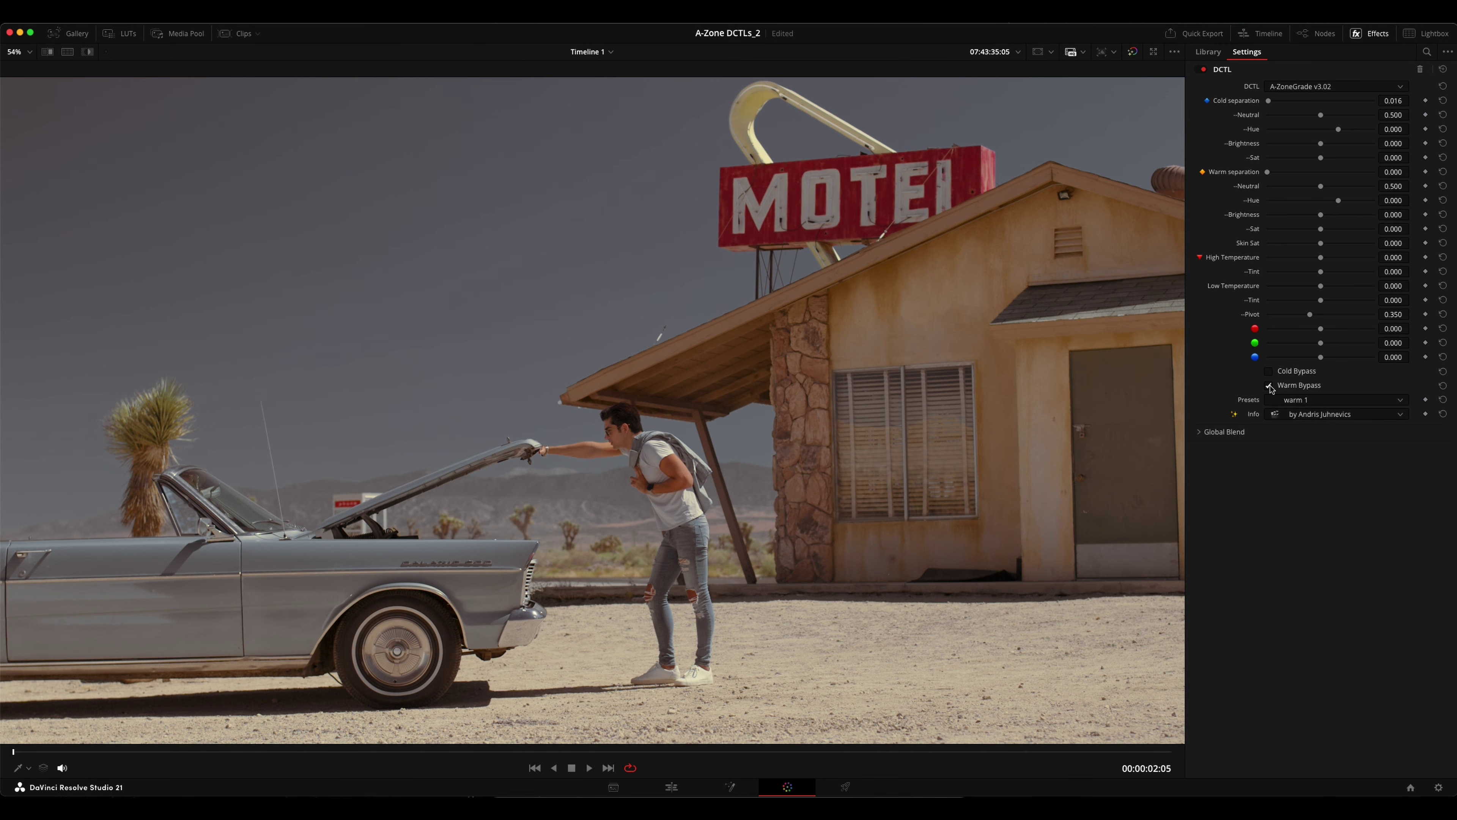
pyautogui.click(1268, 385)
pyautogui.click(1268, 372)
pyautogui.click(1269, 372)
# Set the cold Hue to -1.426, Brightness to -0.553 and Sat to 0.085, plus High Temperature -0.001, Low Temperature -0.033 and its Tint 0.009
pyautogui.moveTo(1323, 162)
pyautogui.mouseDown()
pyautogui.moveTo(1371, 161)
pyautogui.moveTo(1277, 162)
pyautogui.moveTo(1305, 162)
pyautogui.mouseUp()
pyautogui.moveTo(1325, 263); pyautogui.dragTo(1334, 305)
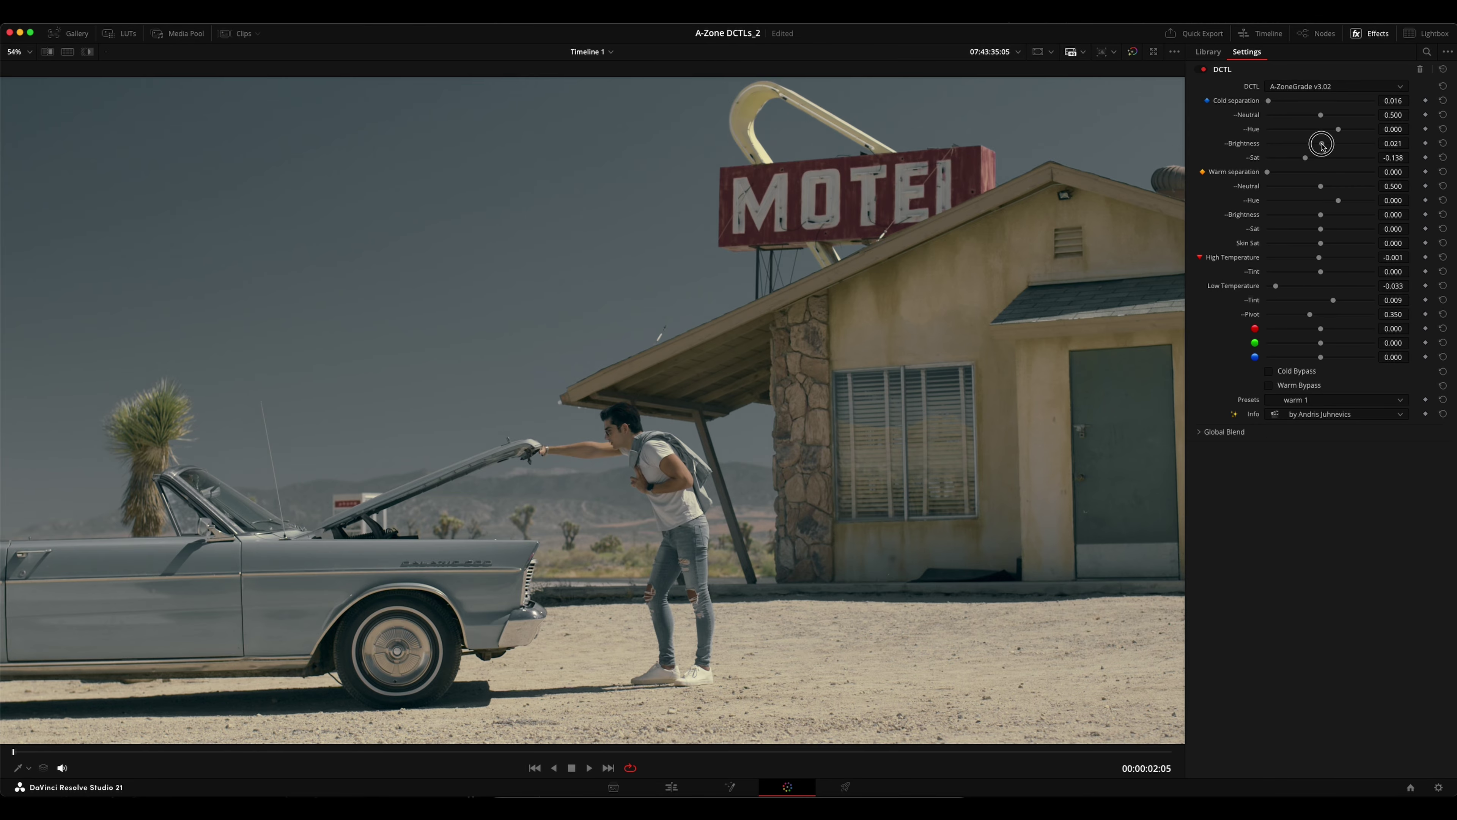
pyautogui.moveTo(1320, 143)
pyautogui.mouseDown()
pyautogui.moveTo(1301, 143)
pyautogui.moveTo(1338, 157)
pyautogui.moveTo(1285, 131)
pyautogui.moveTo(1302, 159)
pyautogui.moveTo(1329, 158)
pyautogui.mouseUp()
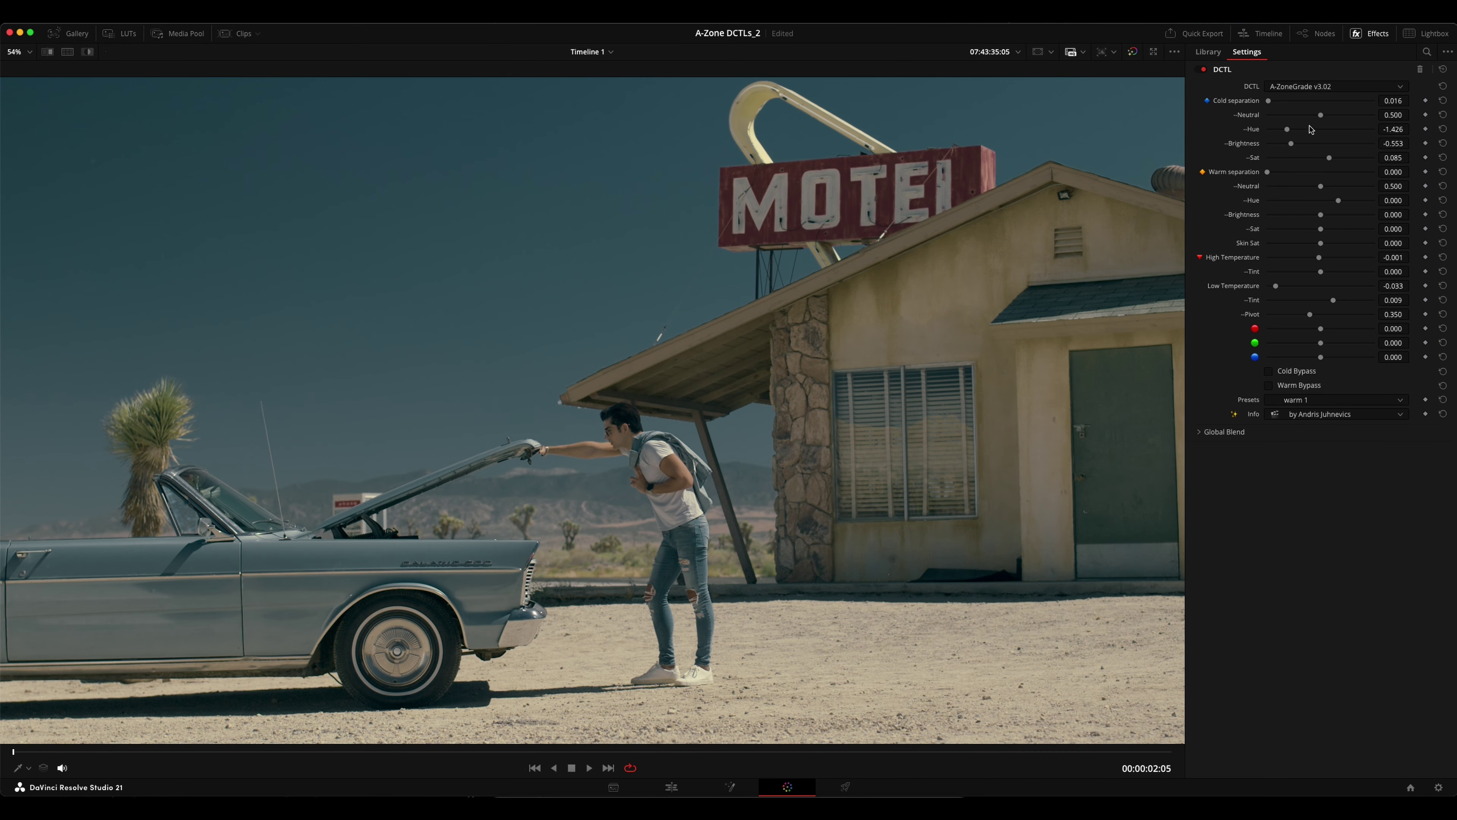
# Compare the locked Classic preset with the unlocked classic preset on top of the adjusted sliders
pyautogui.click(1319, 402)
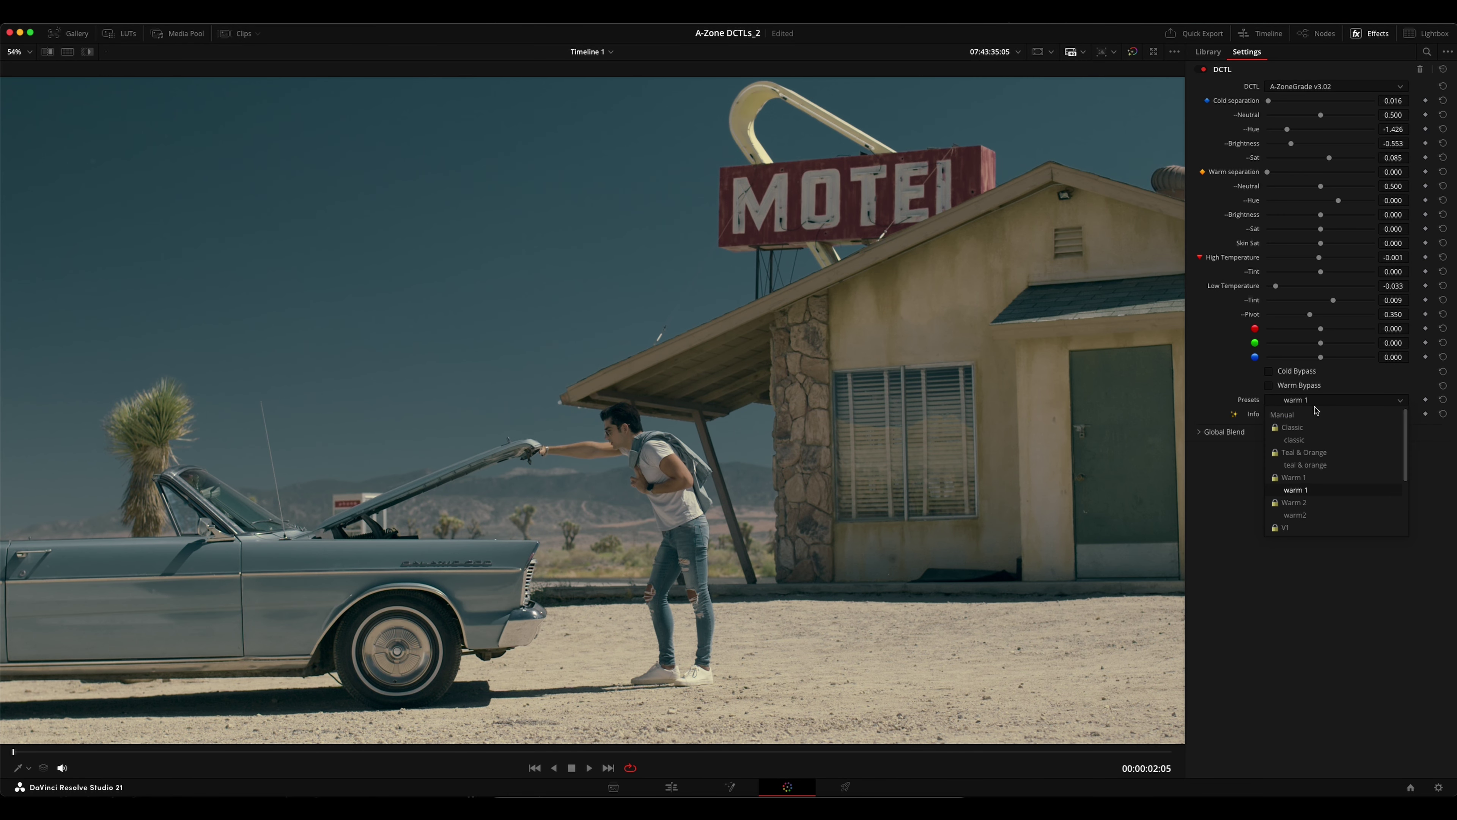
pyautogui.click(1299, 429)
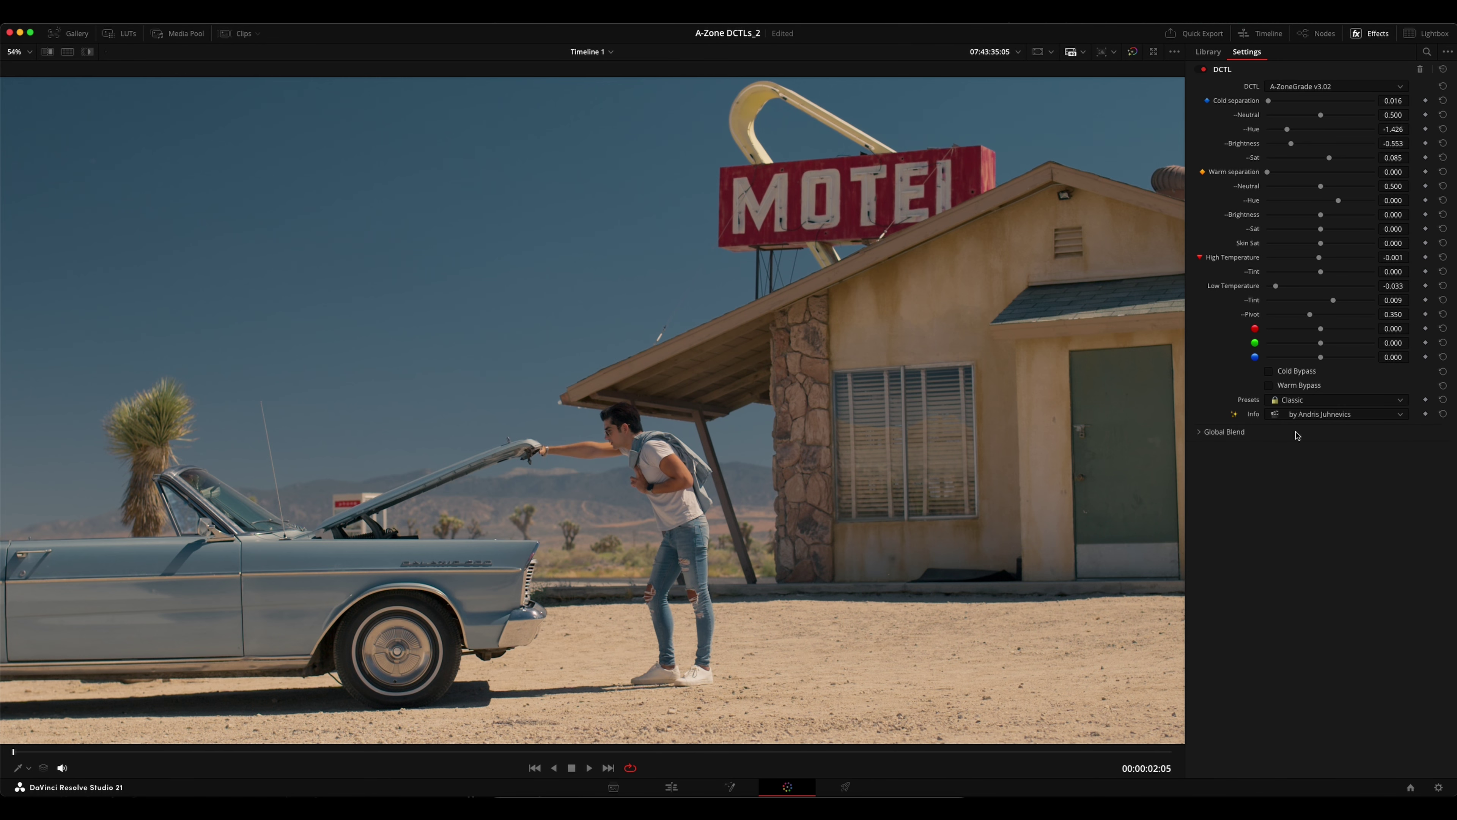
pyautogui.click(1314, 401)
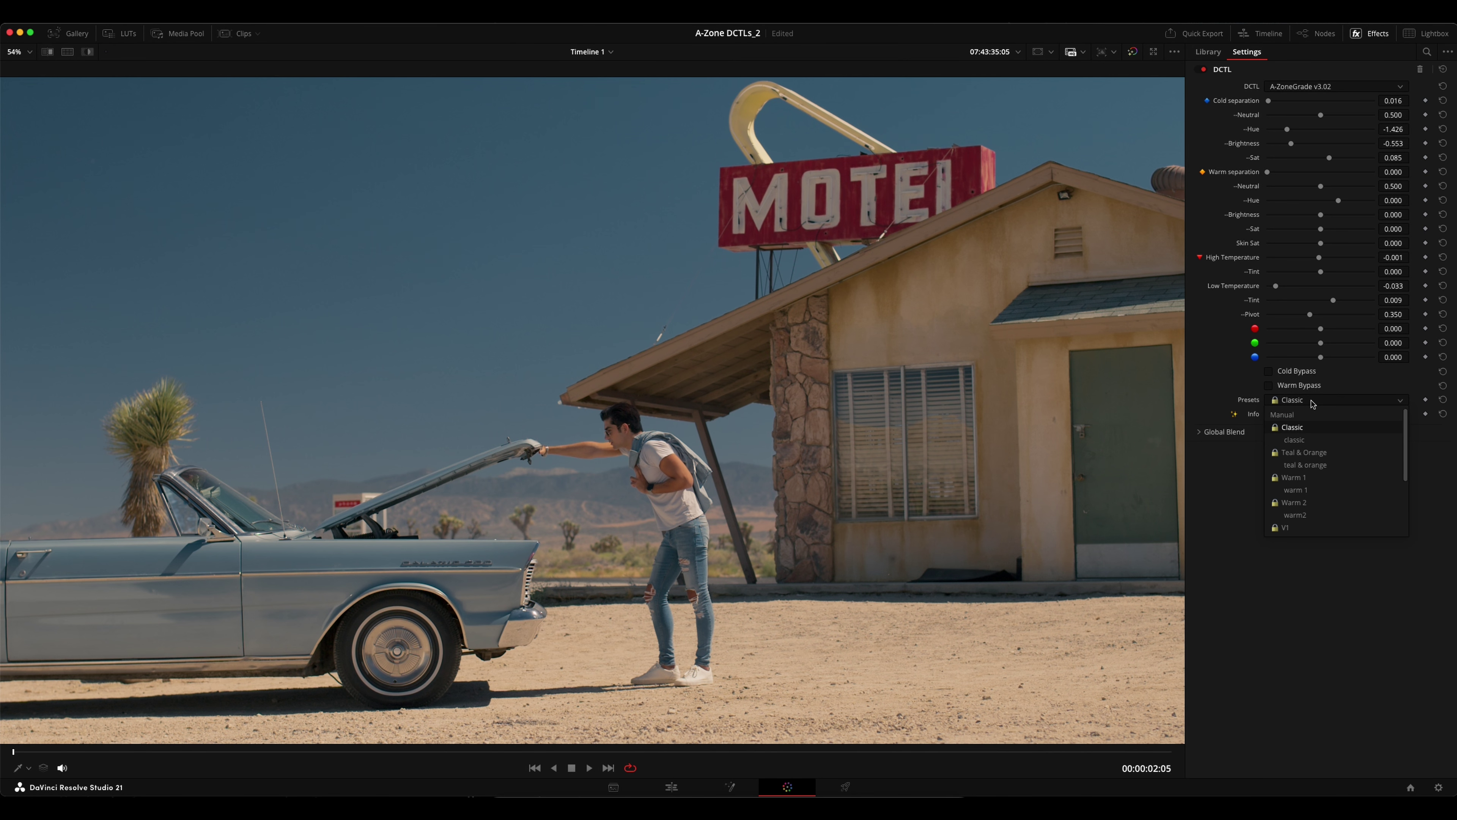
pyautogui.click(1310, 440)
# Apply the locked Warm 2 preset and switch to the unlocked warm2 version combined with the manual sliders
pyautogui.click(1313, 401)
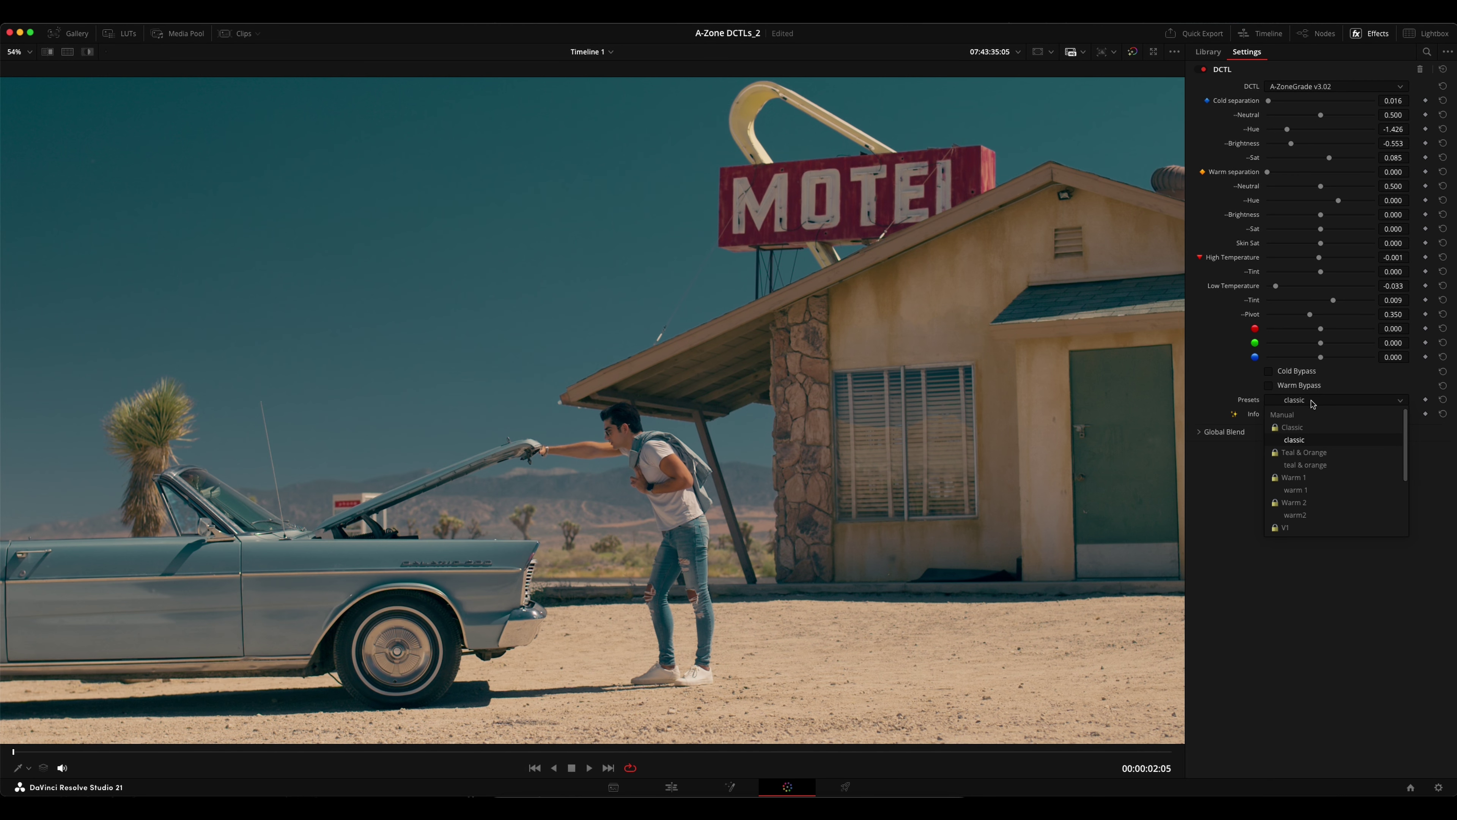
pyautogui.click(1295, 503)
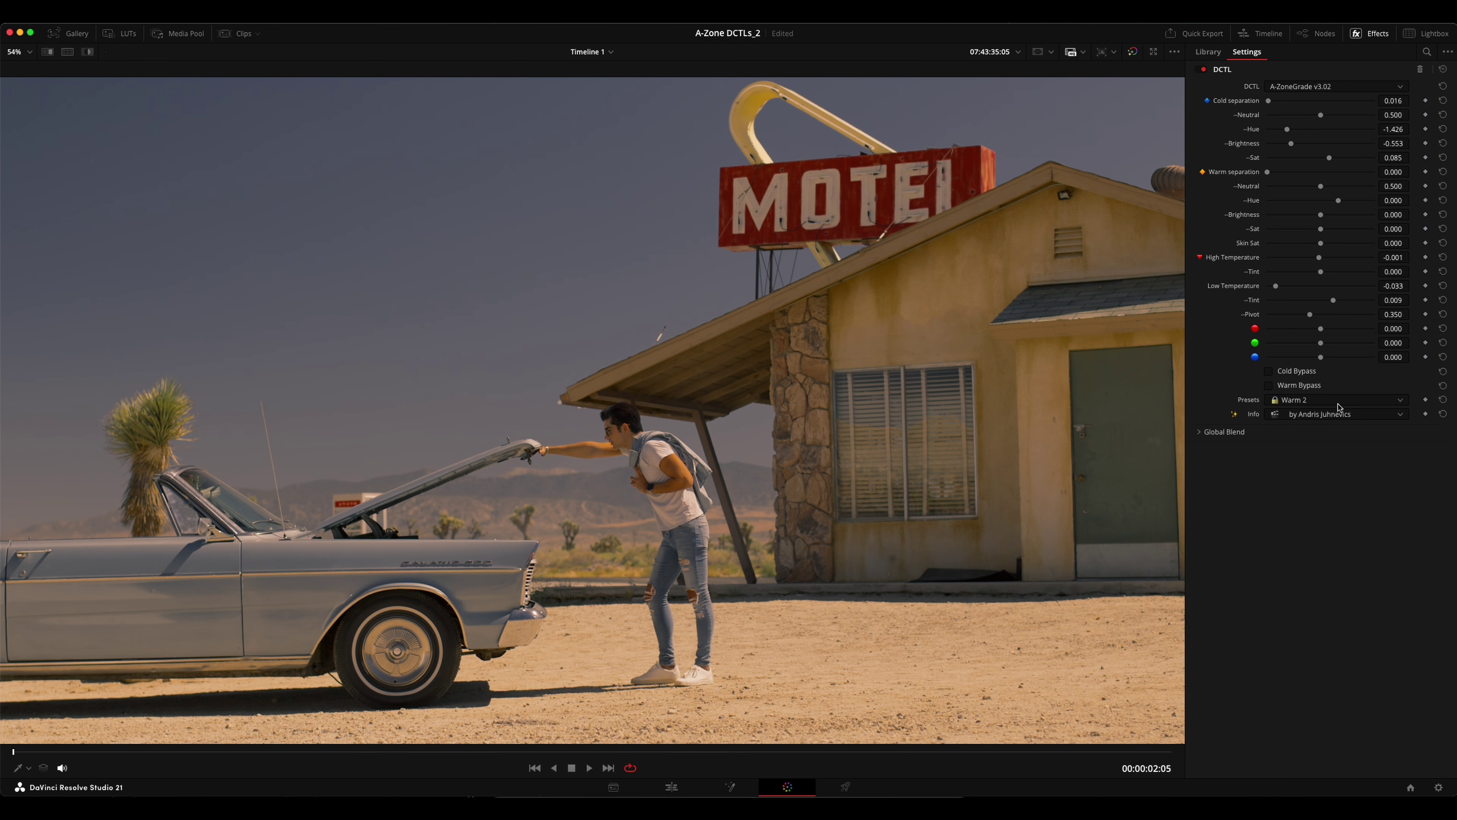
pyautogui.click(1320, 402)
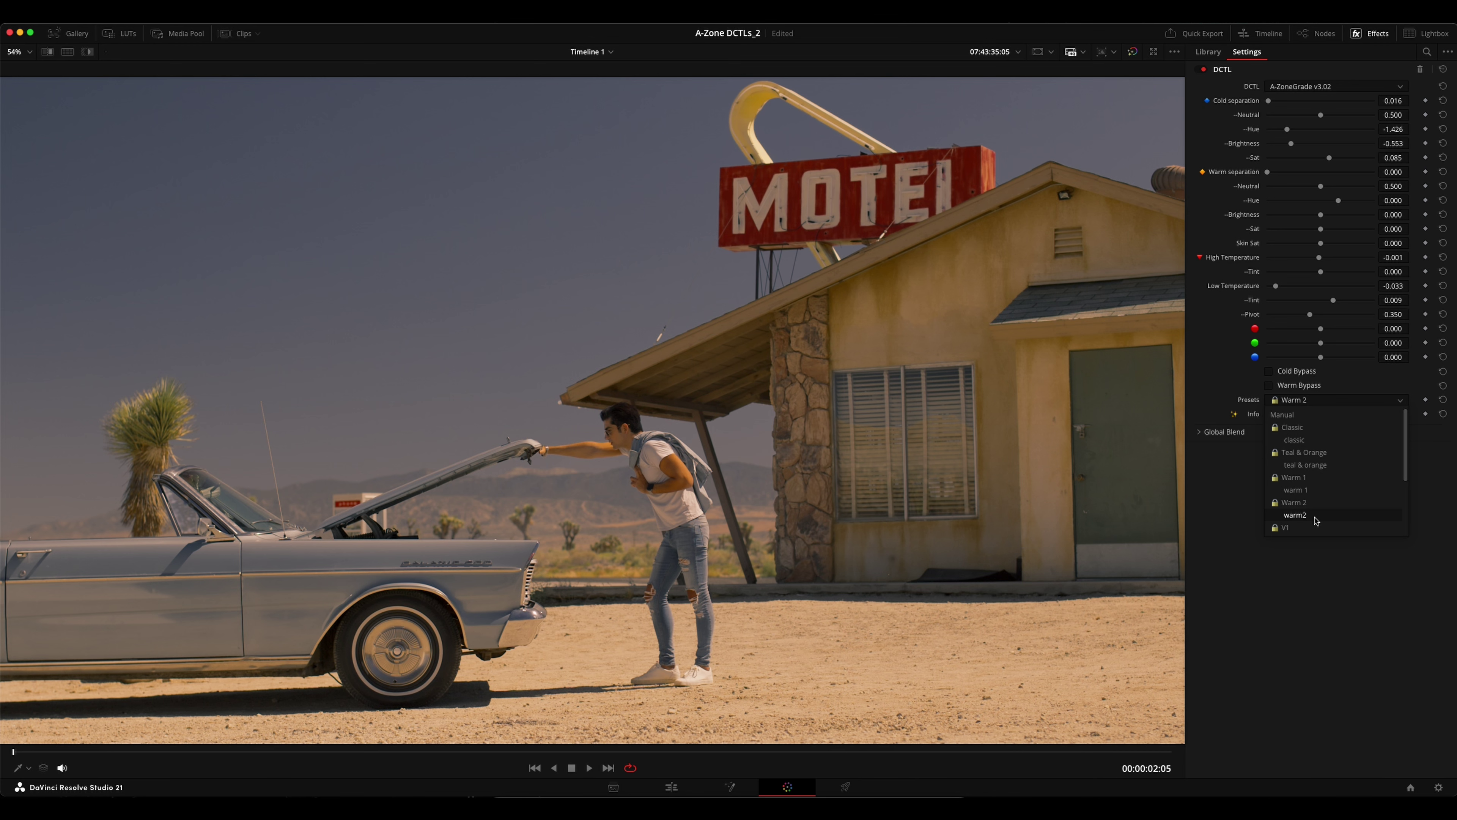
pyautogui.click(1315, 516)
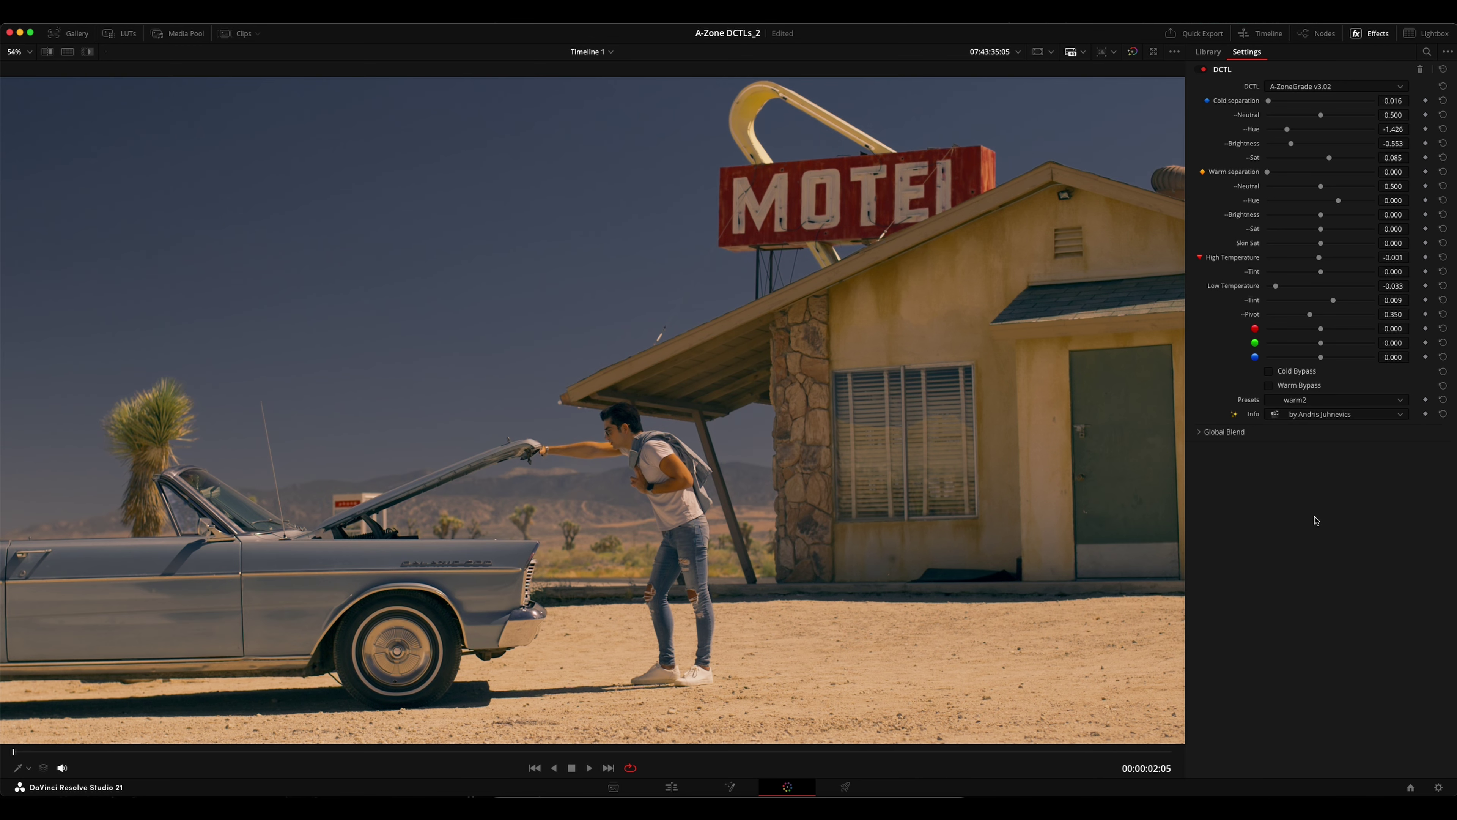
# Return the preset to Manual, and compare the locked V1 preset with the unlocked v1 version on top of the manual sliders
pyautogui.click(1326, 401)
pyautogui.click(1322, 414)
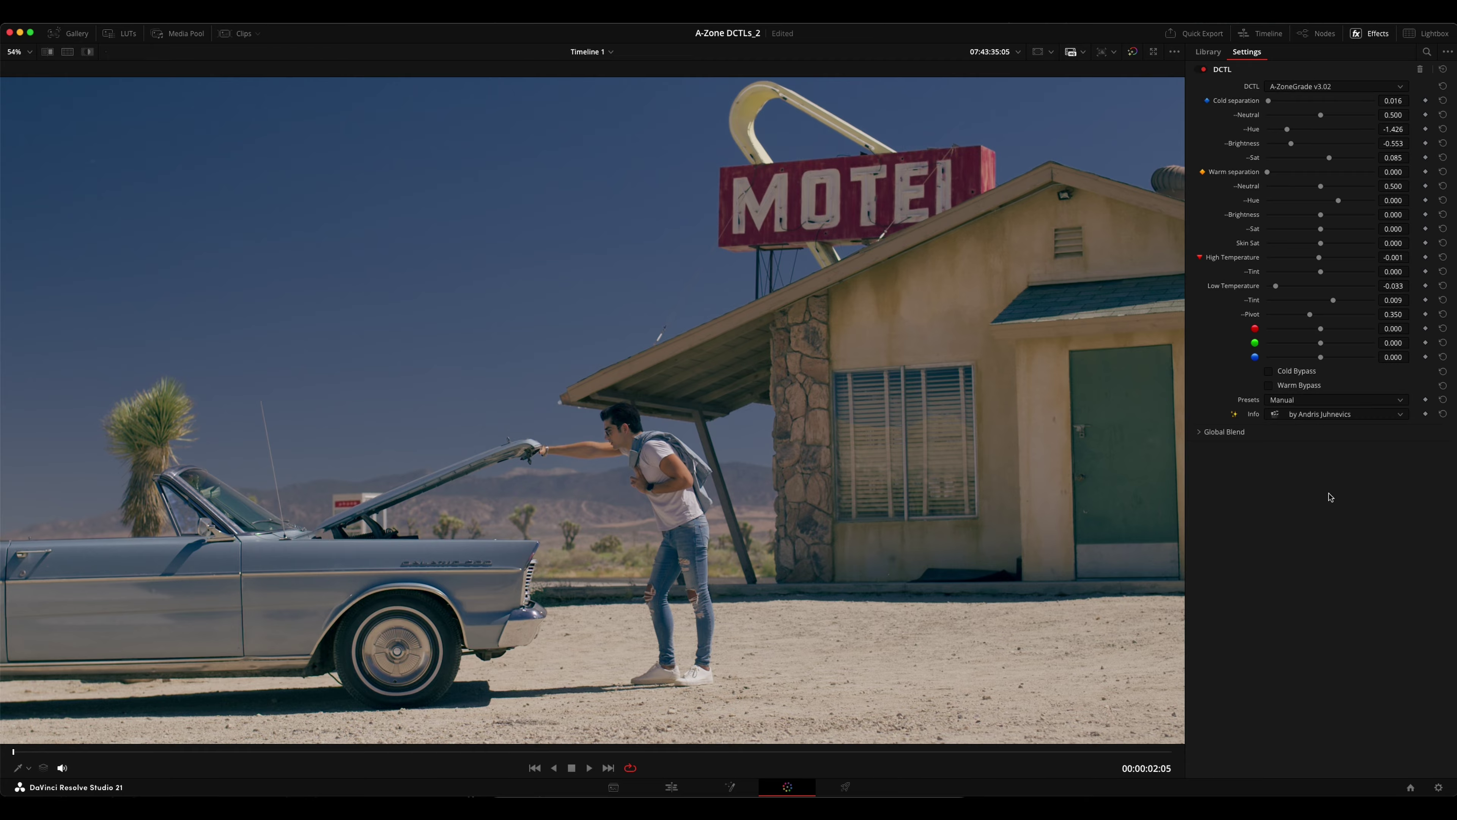
pyautogui.click(1314, 400)
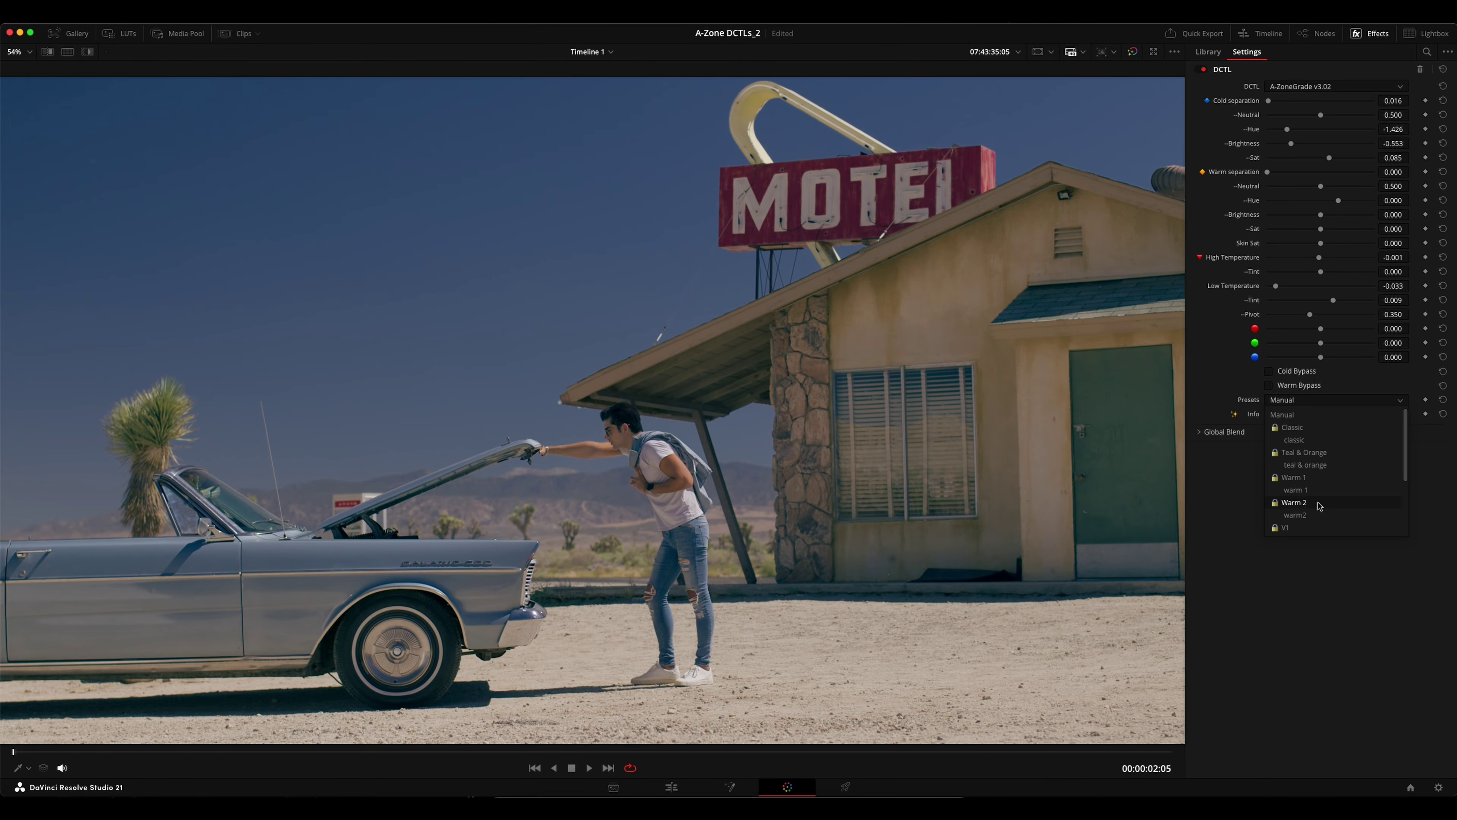
pyautogui.scroll(-2, 1317, 505)
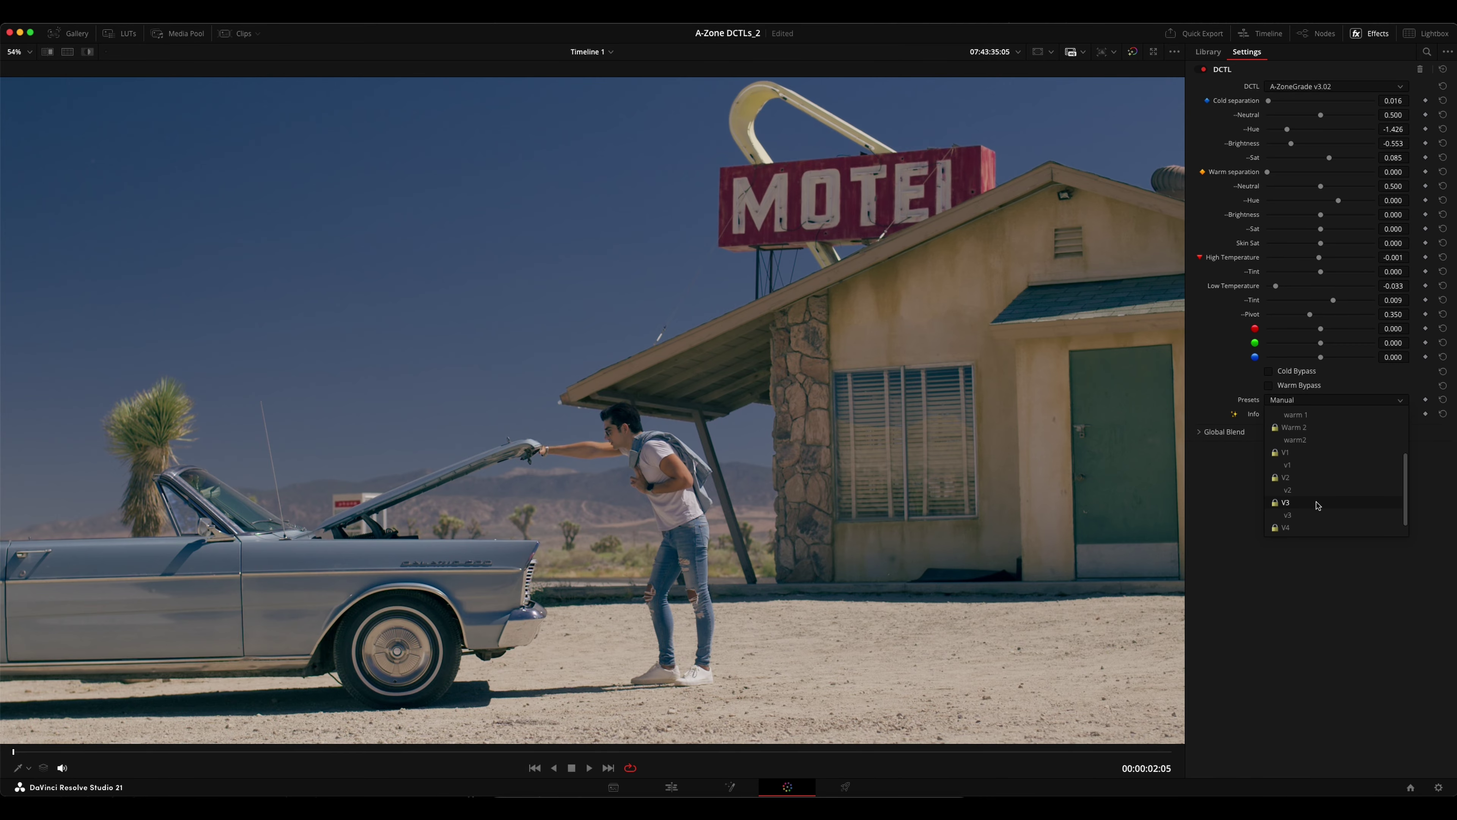
pyautogui.click(1309, 453)
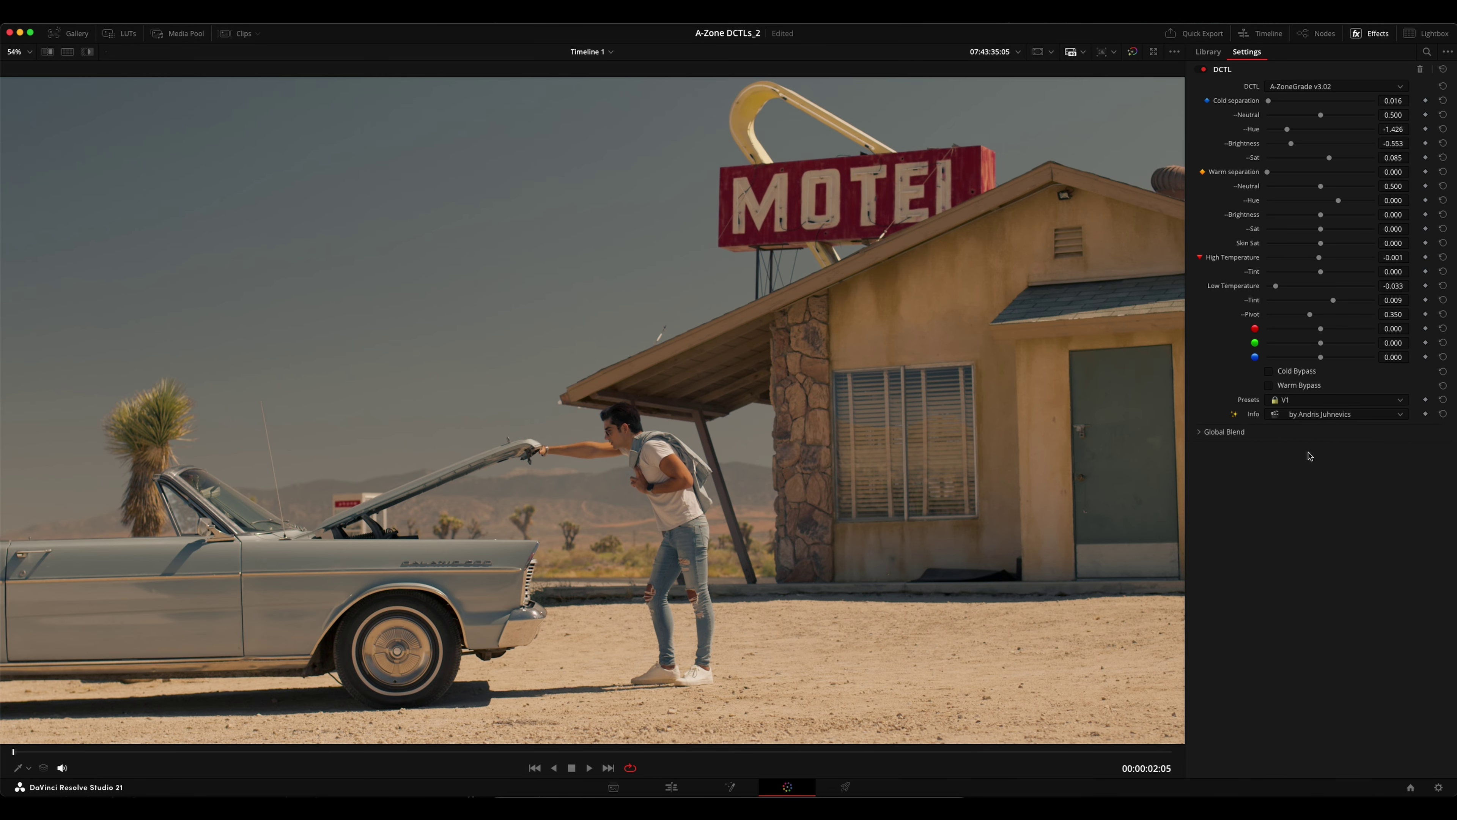
pyautogui.click(1312, 402)
pyautogui.click(1307, 465)
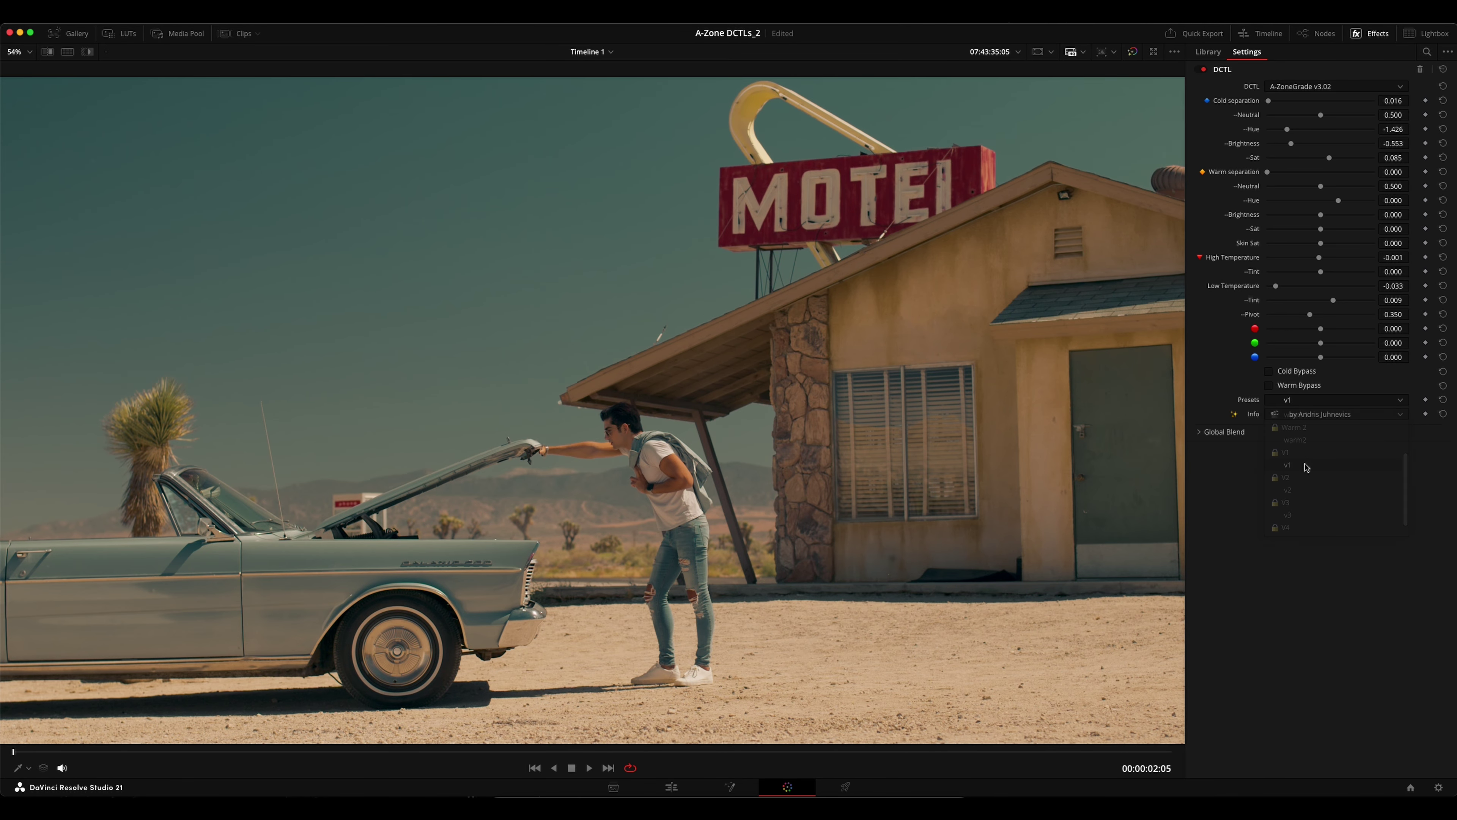
# Apply the locked V2 preset and switch to the unlocked v2 version combined with the manual sliders
pyautogui.click(1307, 404)
pyautogui.click(1309, 485)
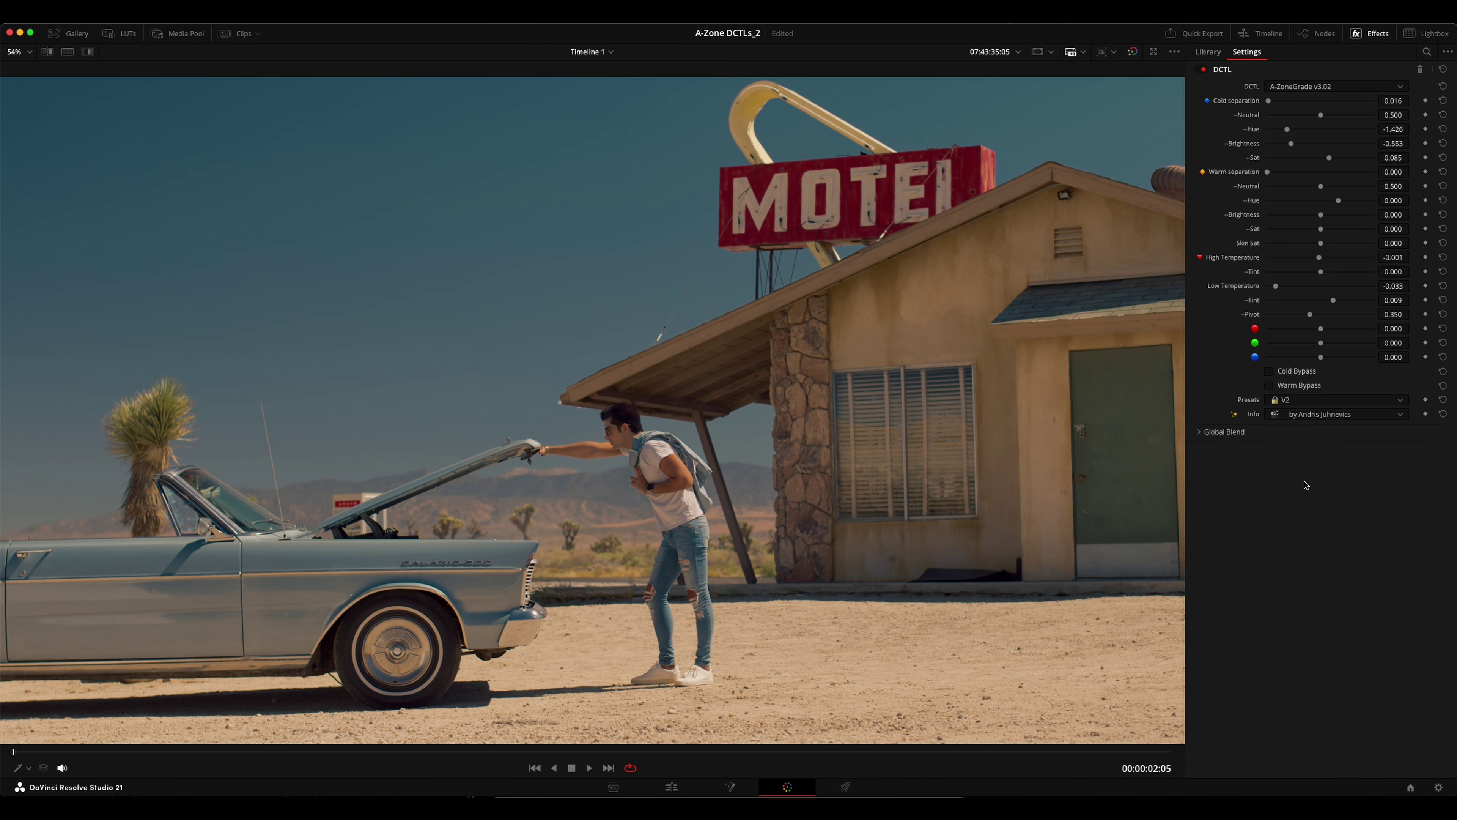
pyautogui.click(1307, 403)
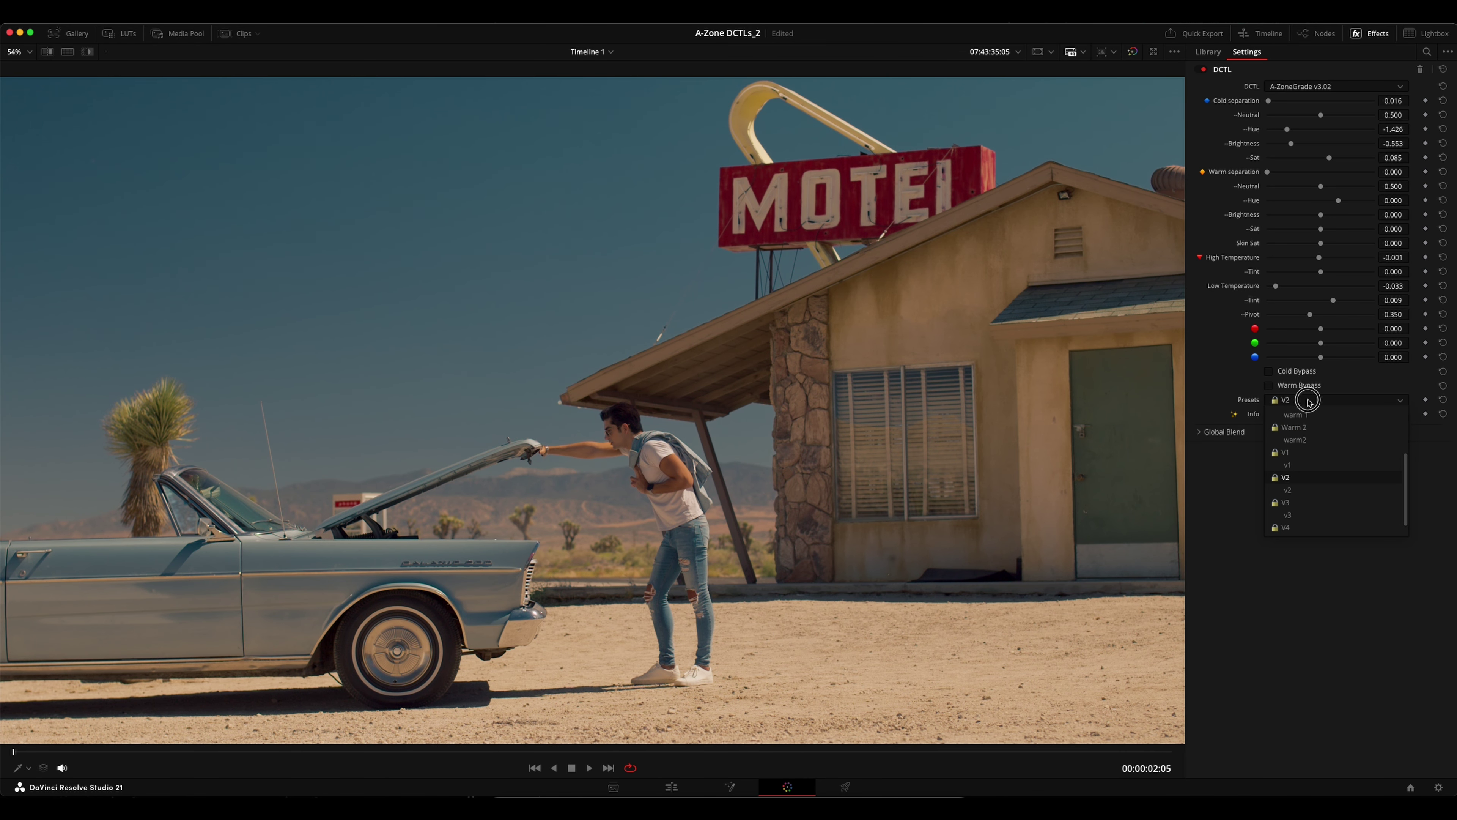
pyautogui.click(1306, 491)
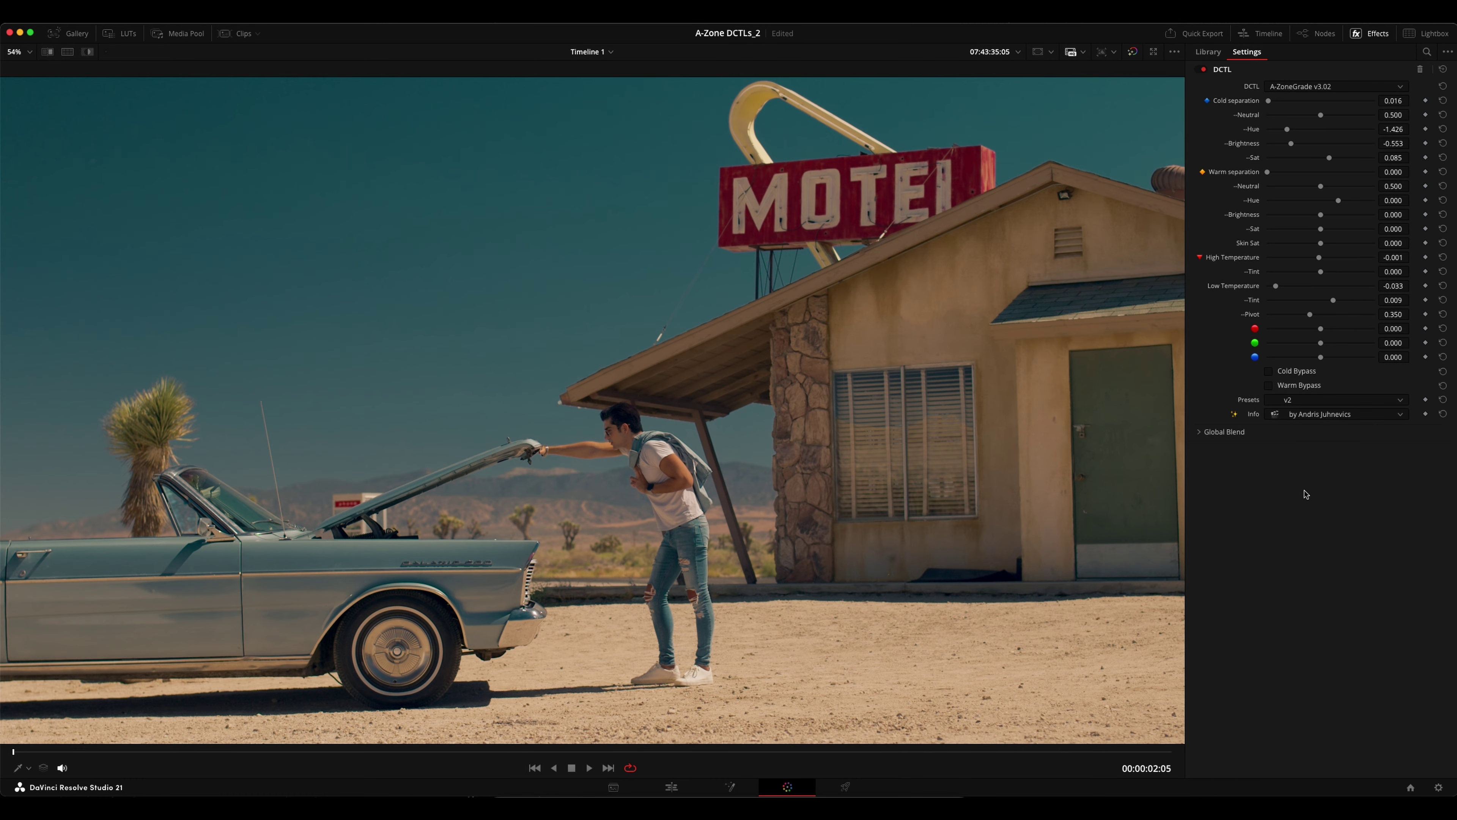
# Apply the locked V4 preset, and replace it with the unlocked v4 version so the manual slider adjustments are included
pyautogui.click(1314, 401)
pyautogui.click(1309, 515)
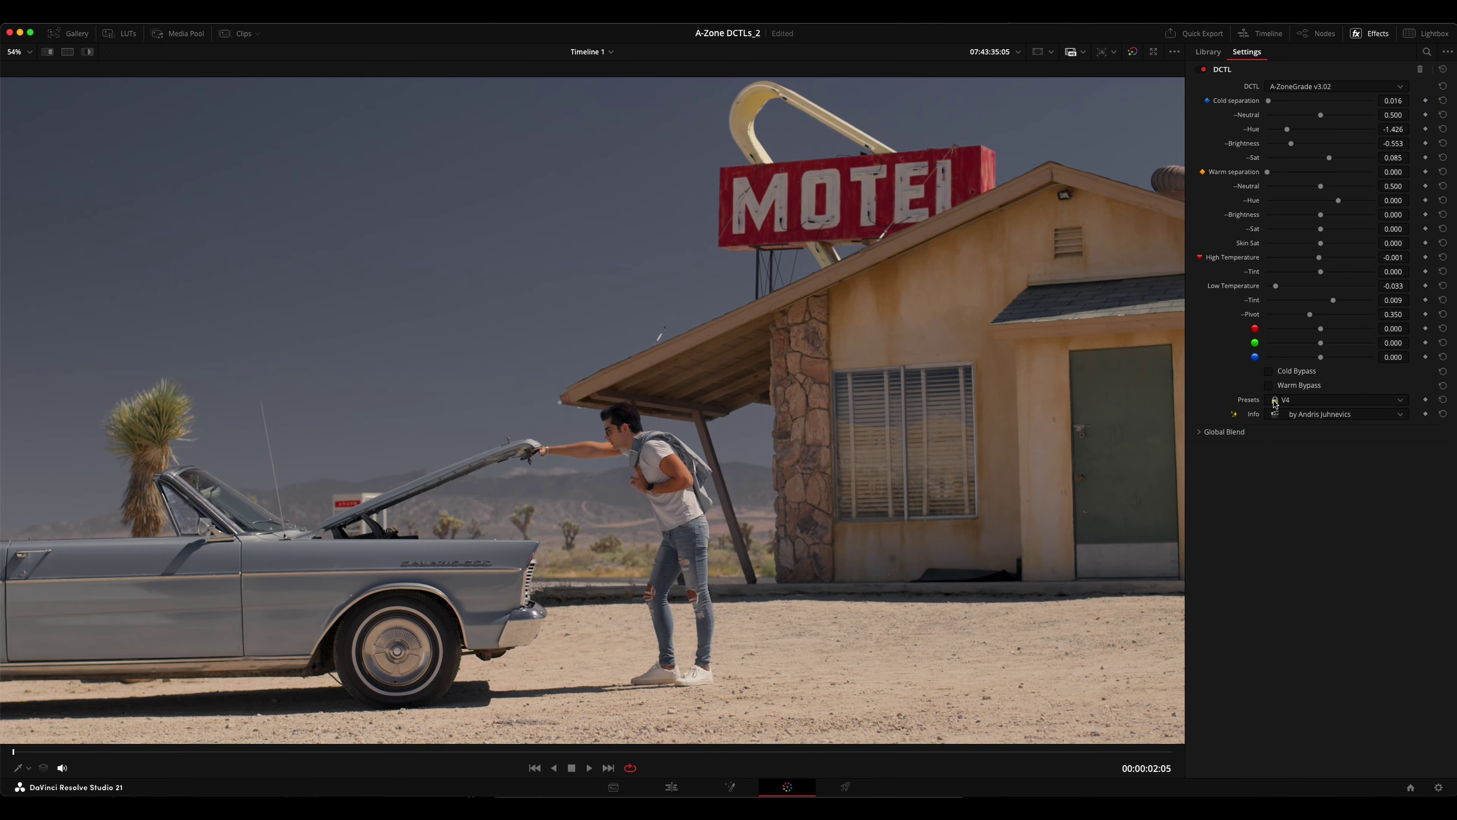
pyautogui.click(1268, 372)
pyautogui.click(1318, 402)
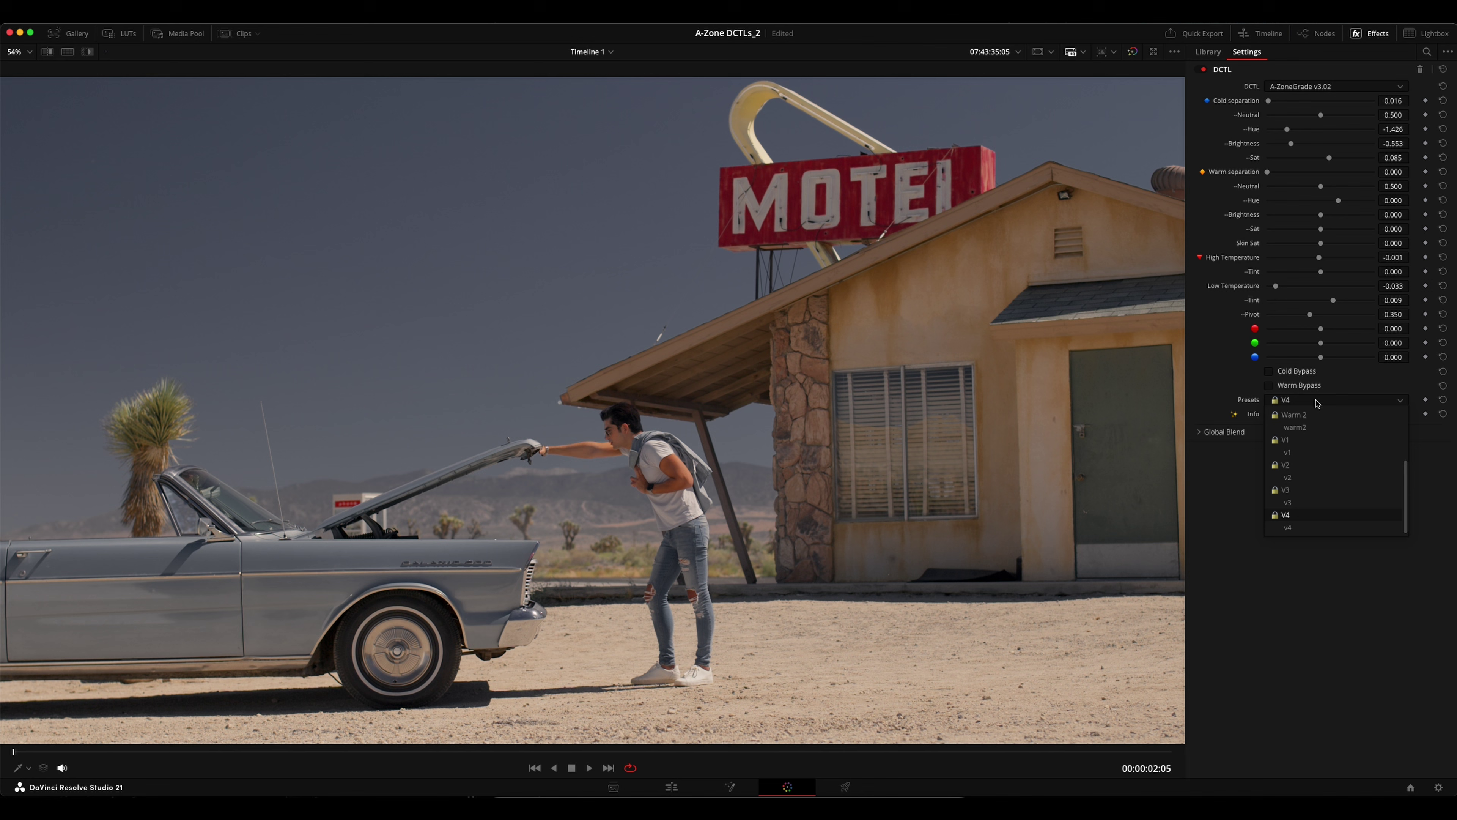
pyautogui.click(1312, 528)
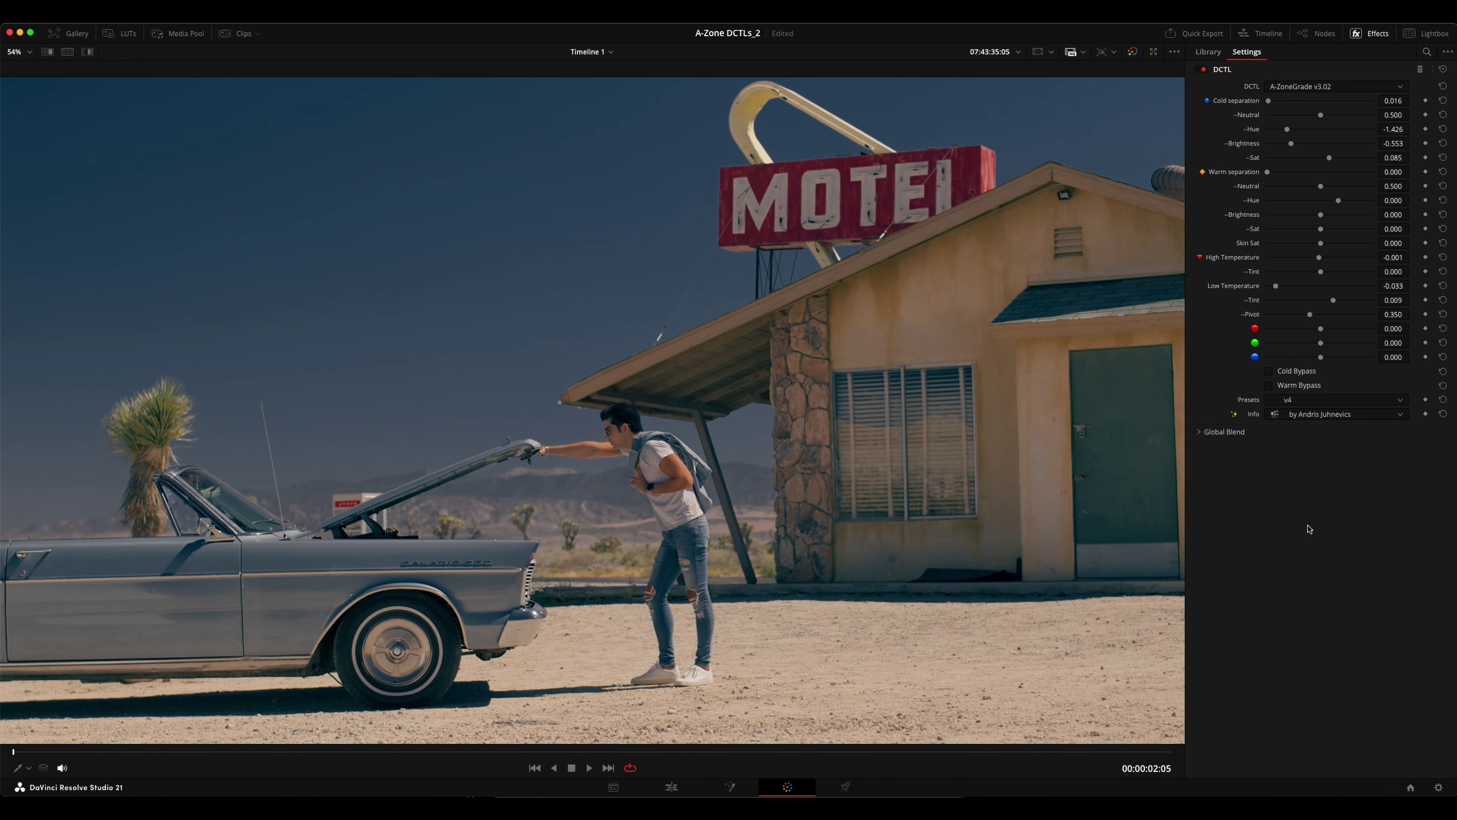